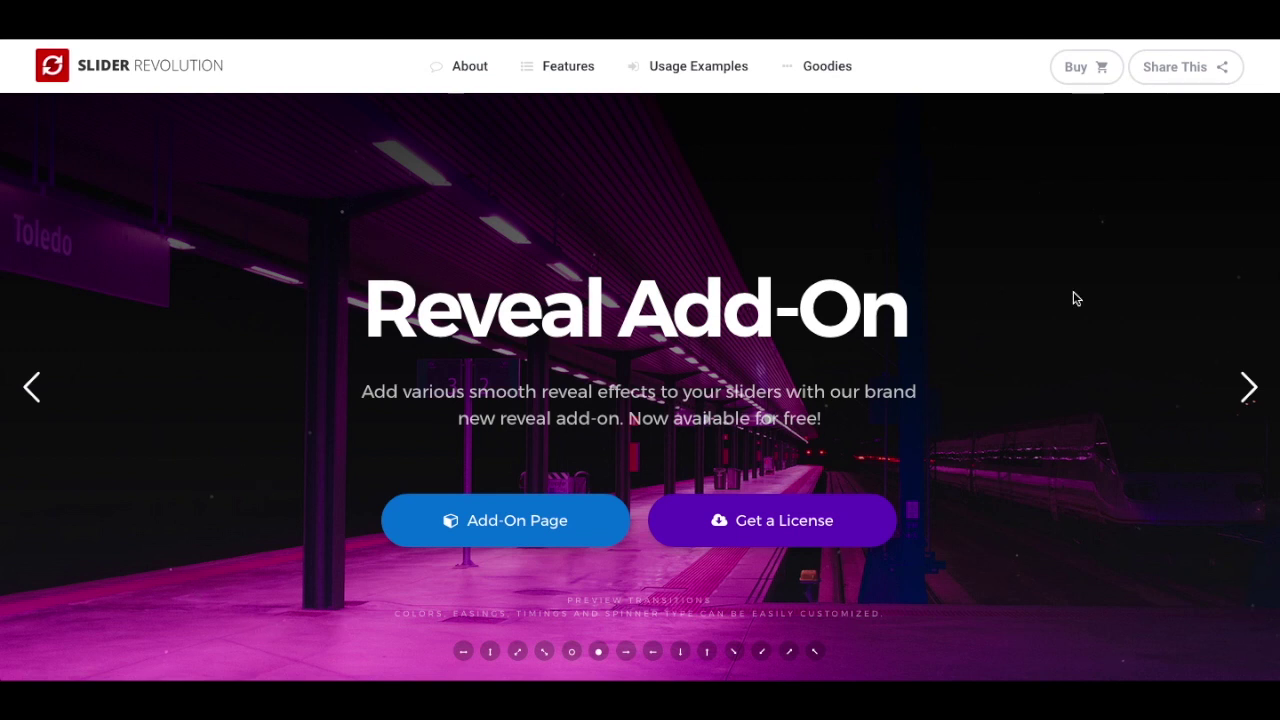
- Advance the homepage demo slider from the Reveal Add-On slide to the Magical Effects bottles slide
left_click(1249, 389)
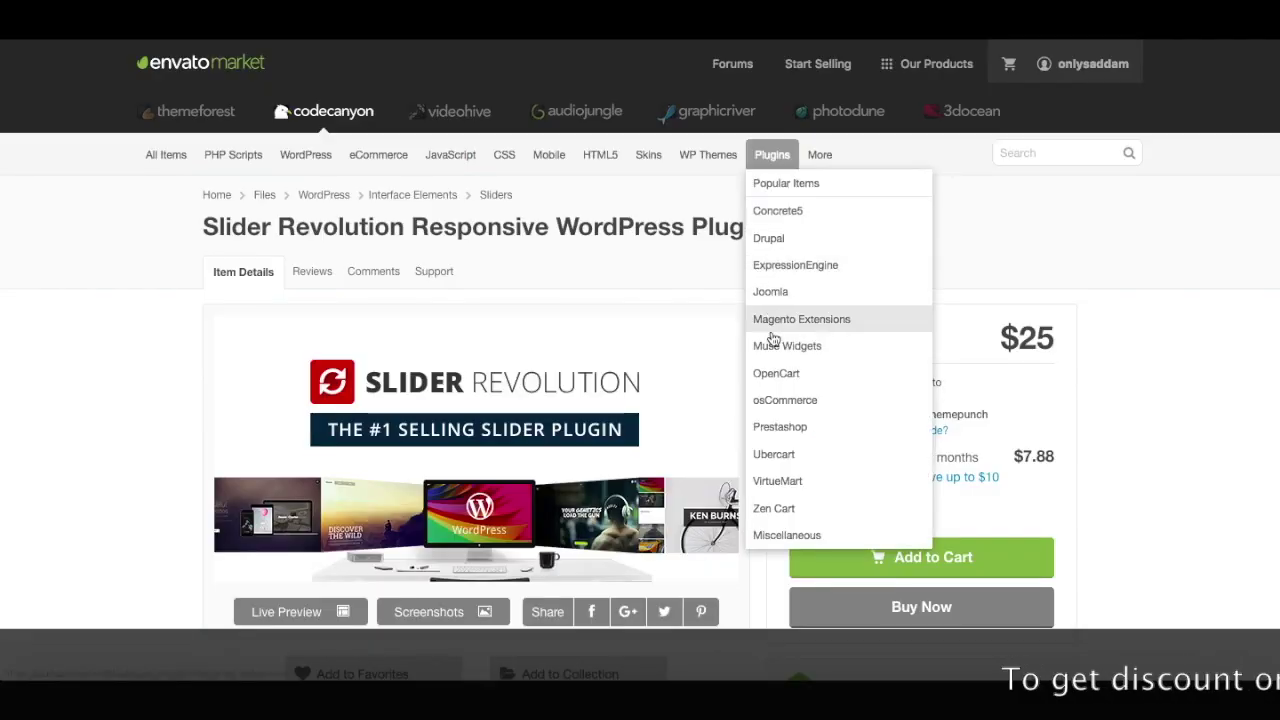
left_click_drag(1060, 340, 1000, 341)
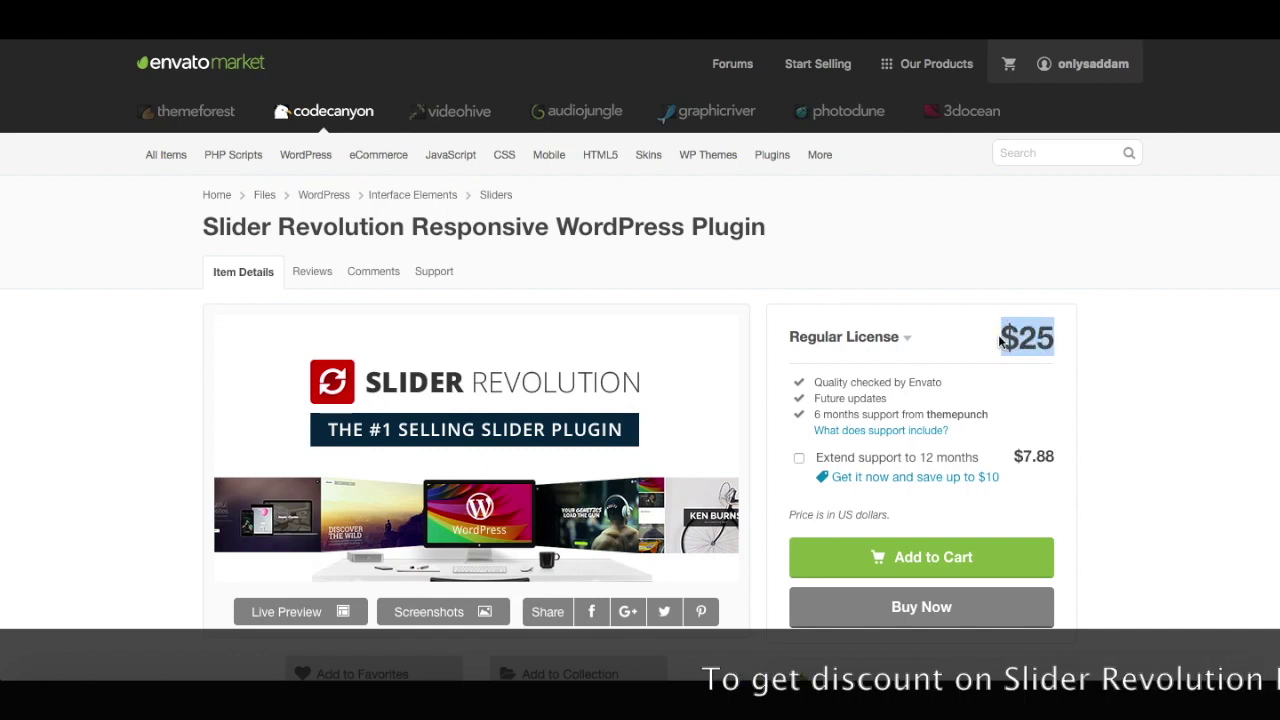
left_click(1012, 340)
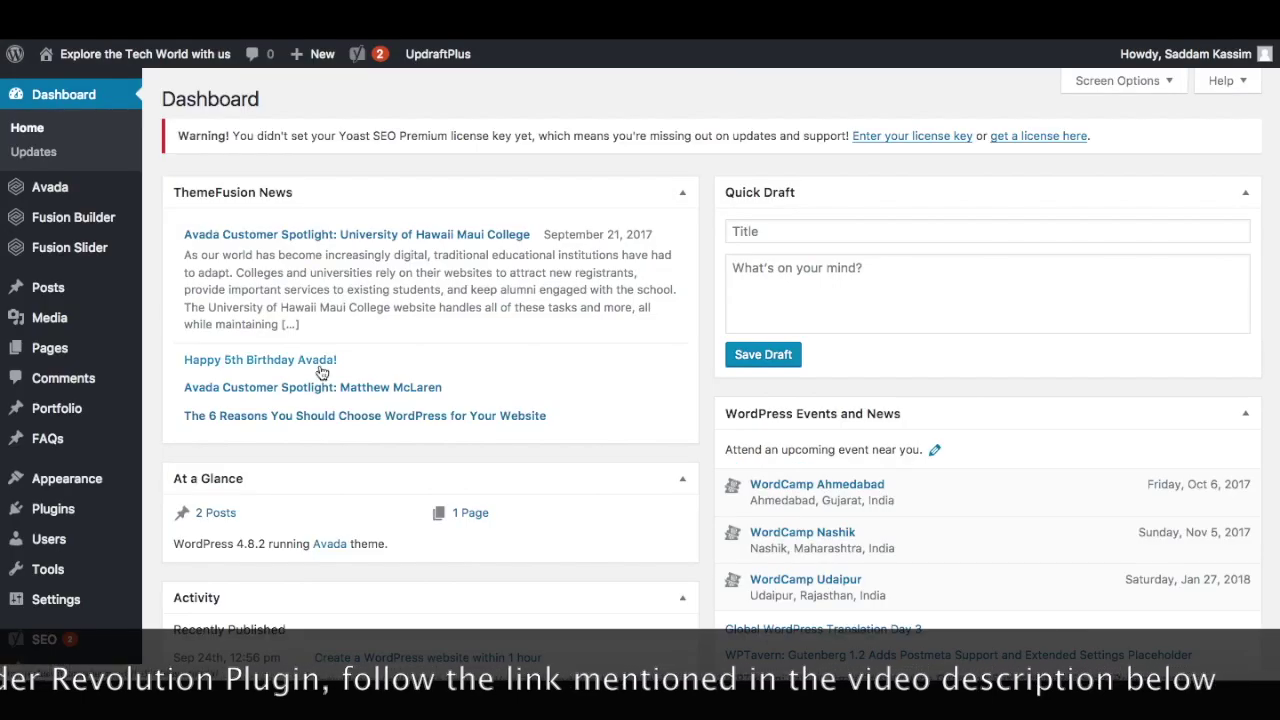
- Upload revslider.zip from the Desktop, install it, and activate Slider Revolution 5.4.1
scroll(320, 365, "down", 2)
mouse_move(85, 470)
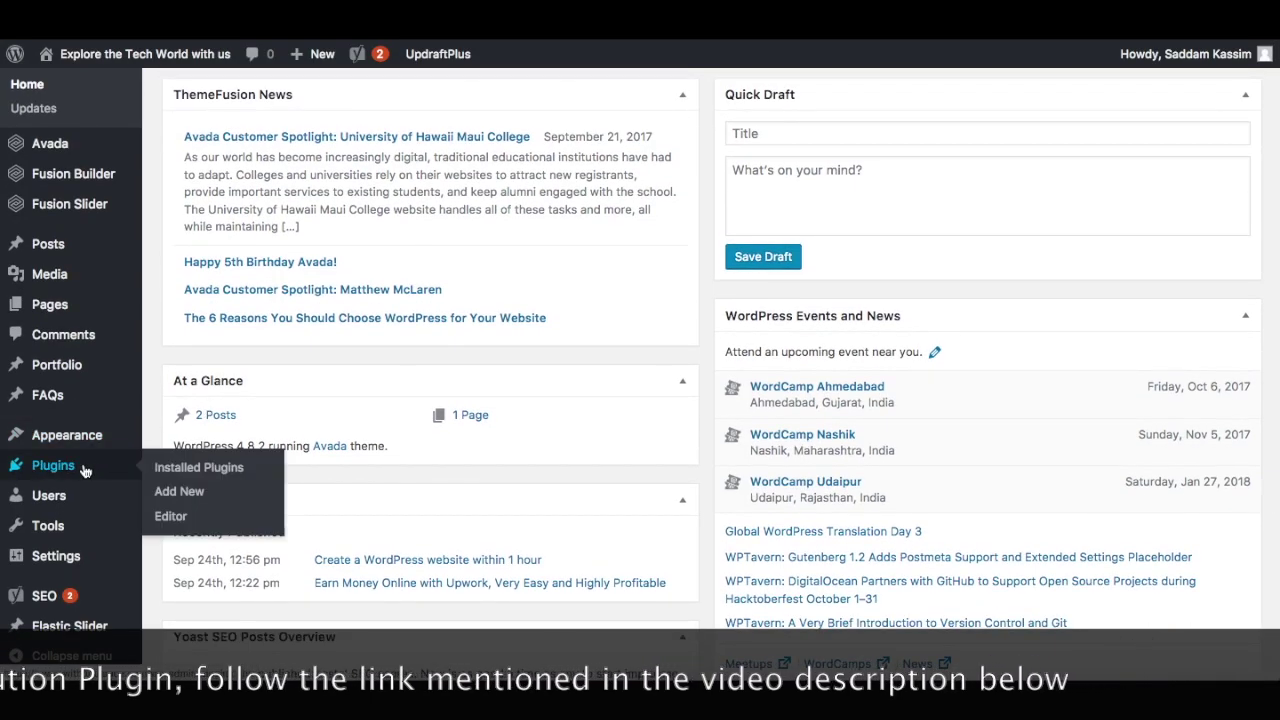
left_click(177, 492)
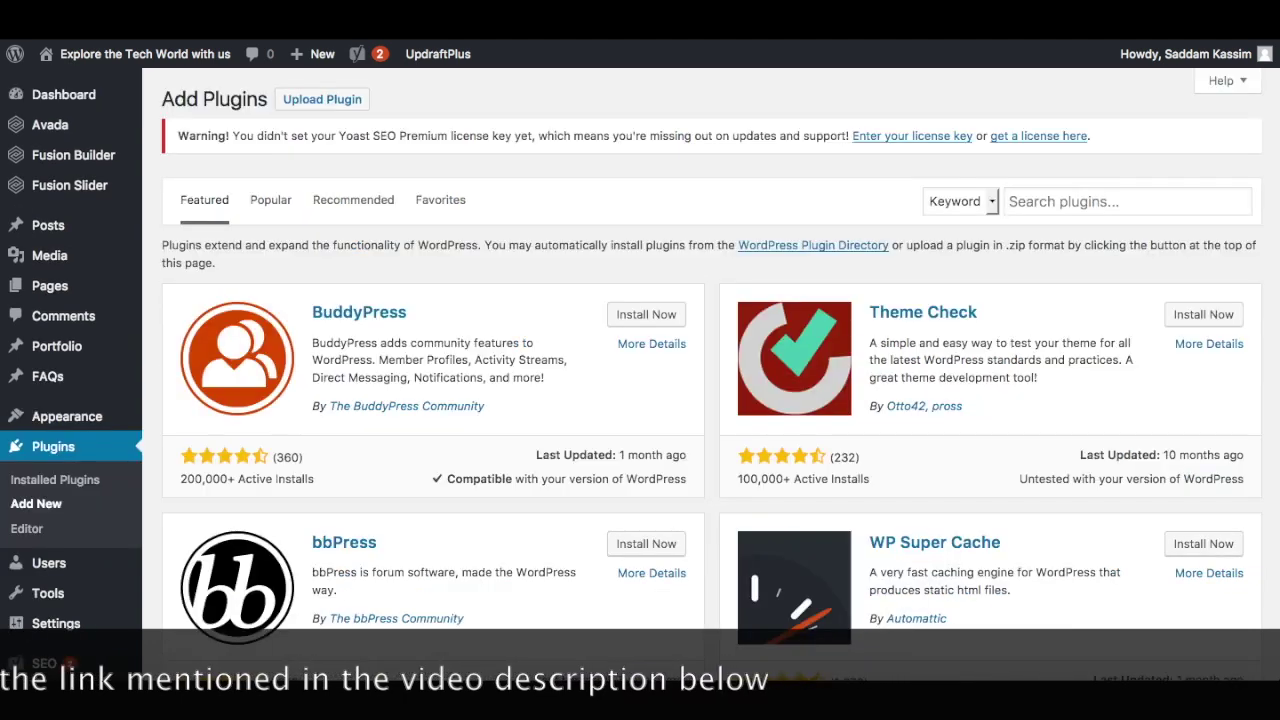
left_click(324, 105)
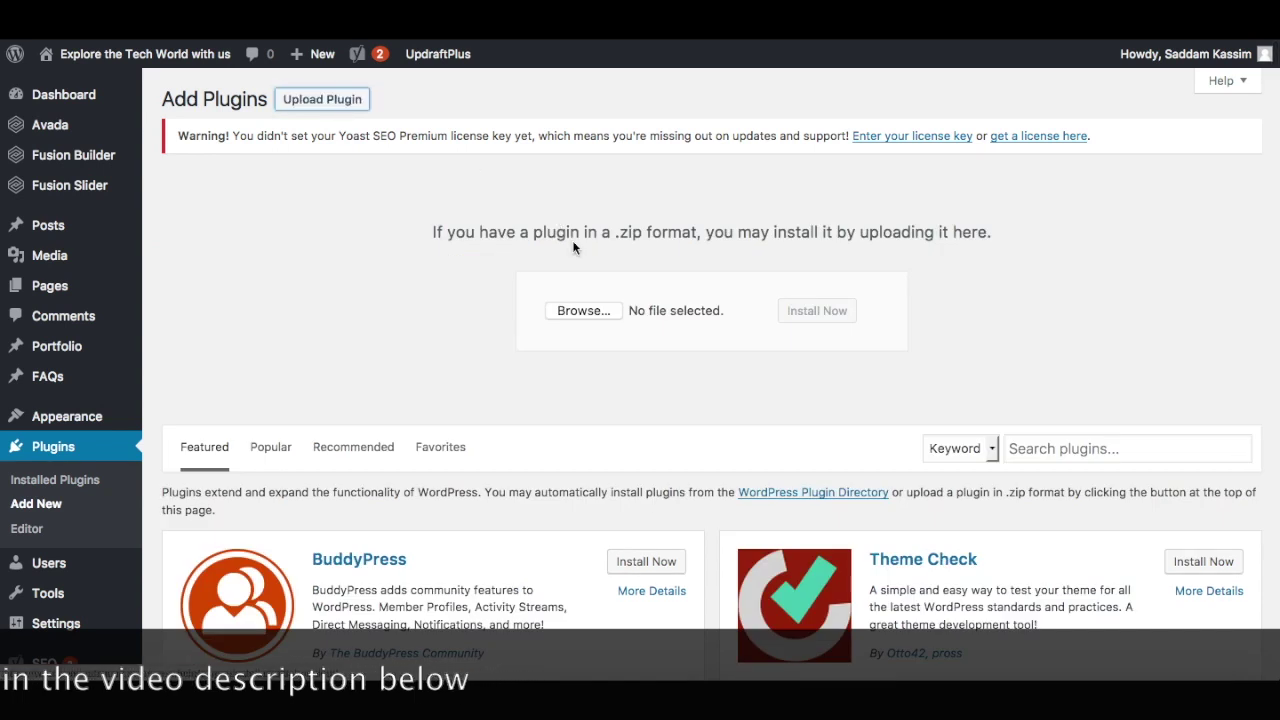
left_click(584, 311)
left_click(398, 161)
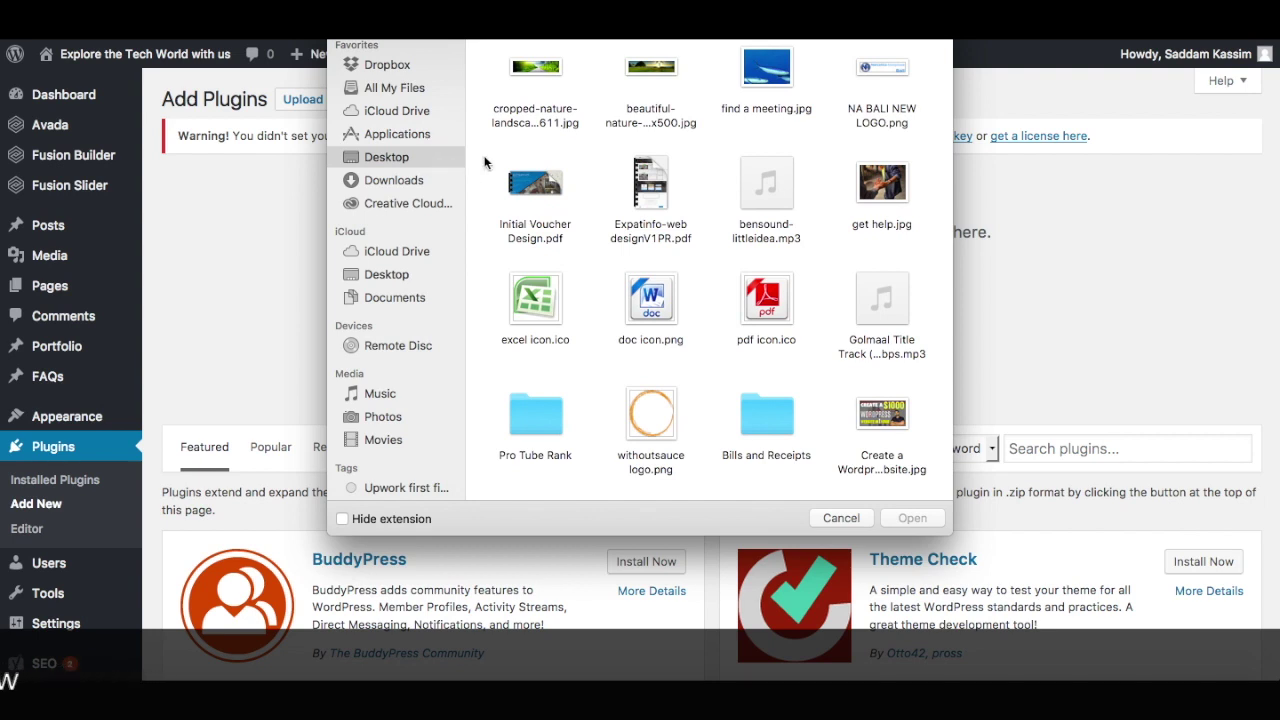
type("rev")
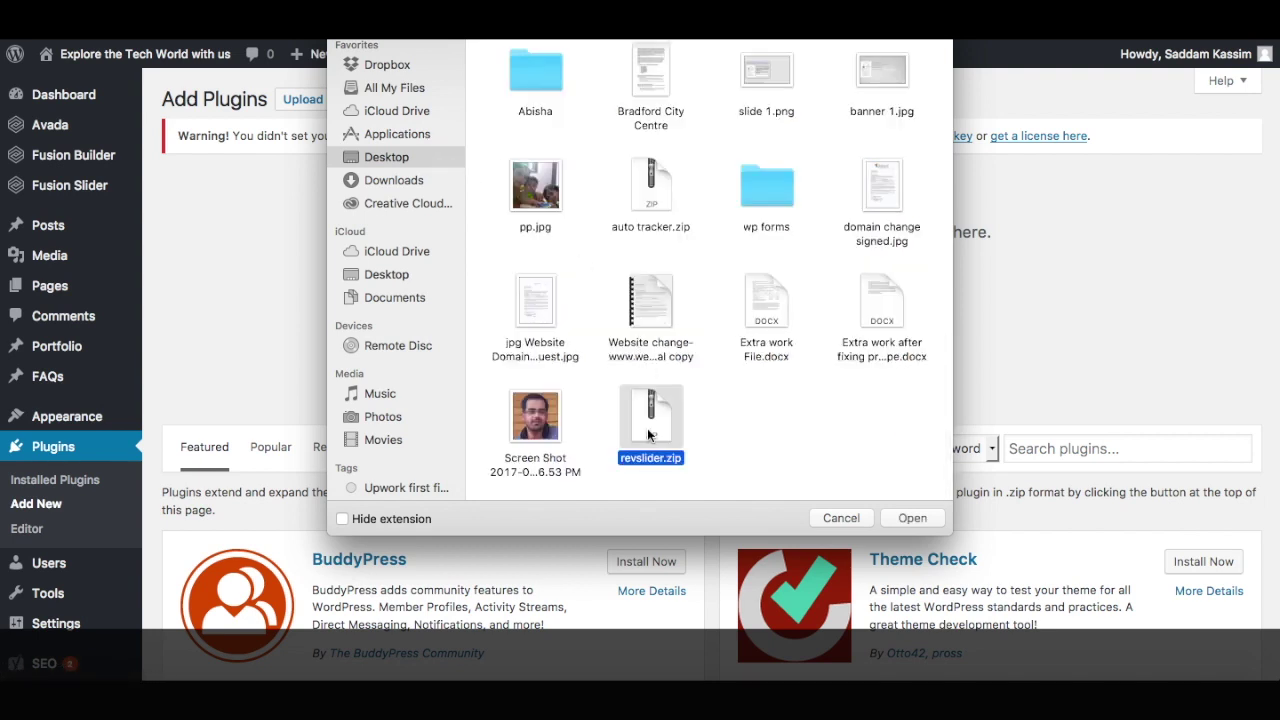
double_click(647, 428)
left_click(808, 315)
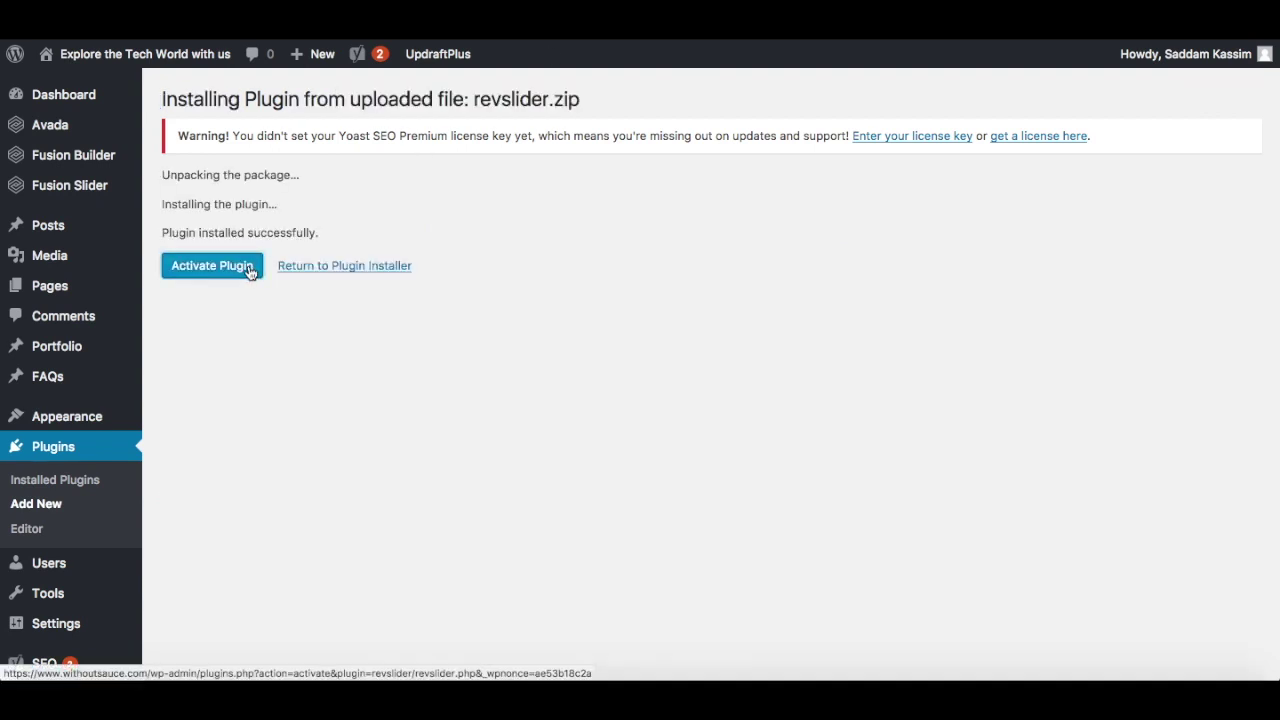
left_click(250, 270)
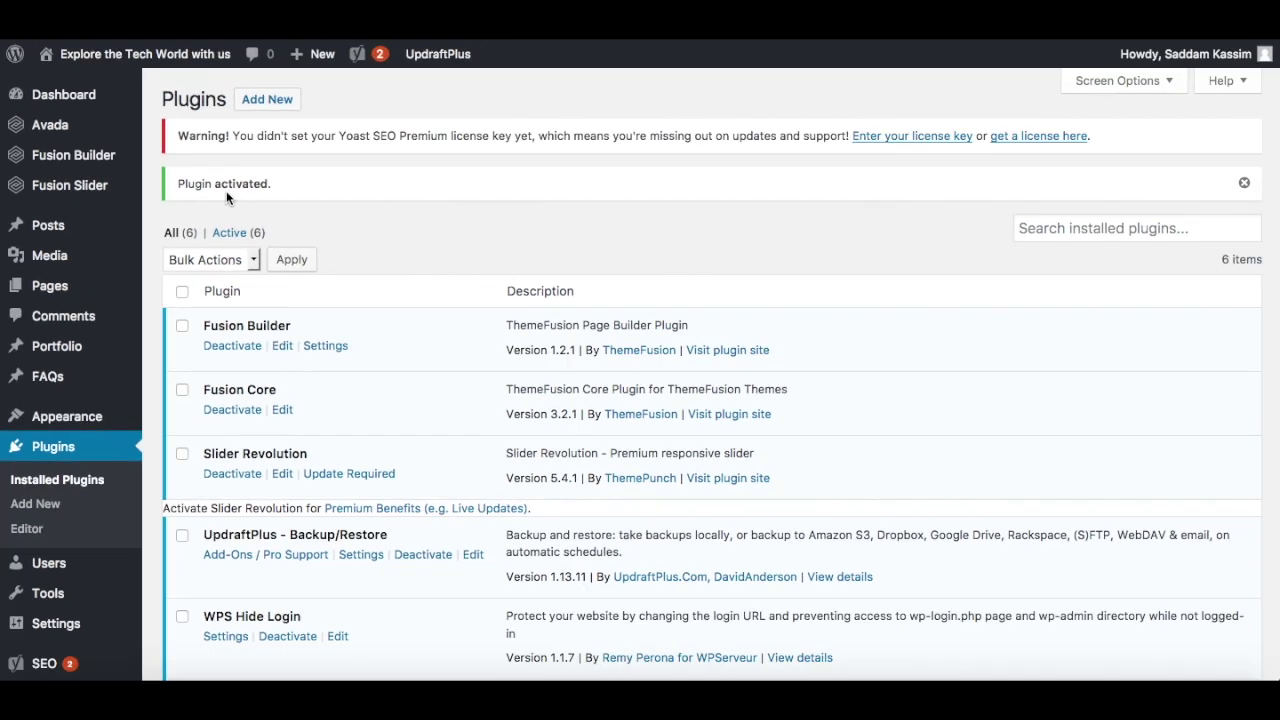
- Go to Slider Revolution in the admin sidebar to see the empty sliders overview
scroll(150, 284, "down", 5)
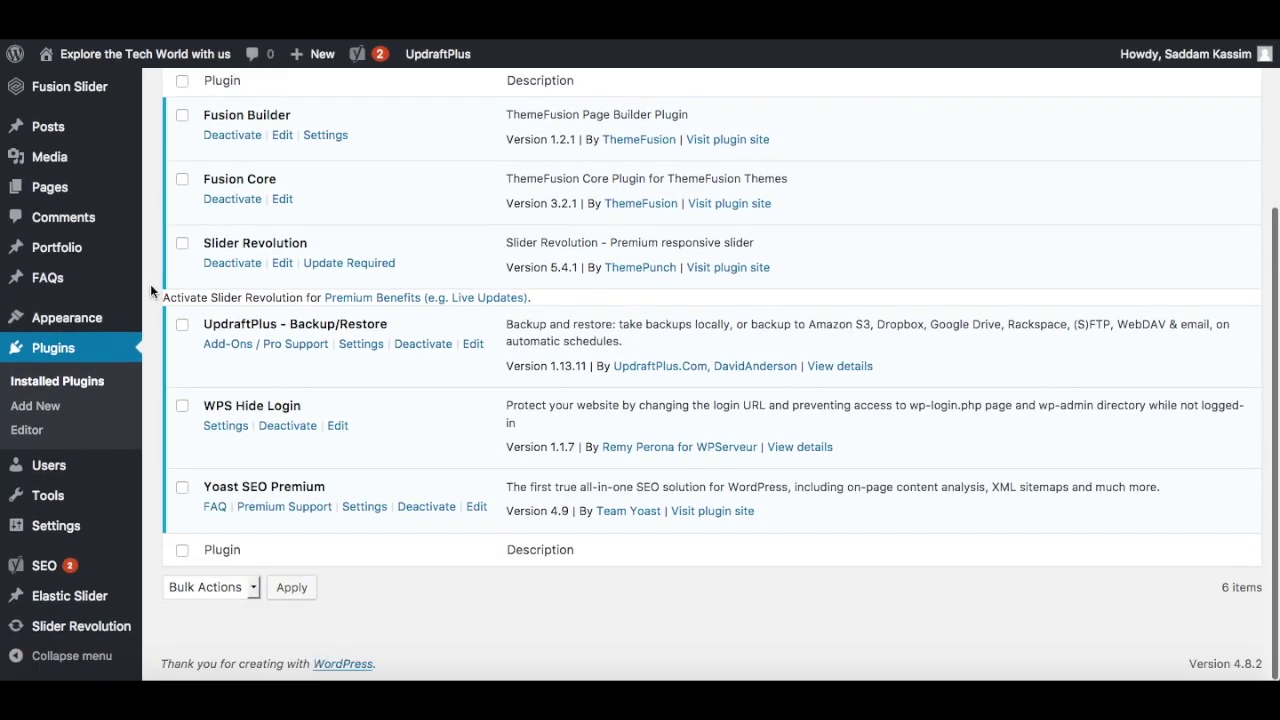
mouse_move(53, 632)
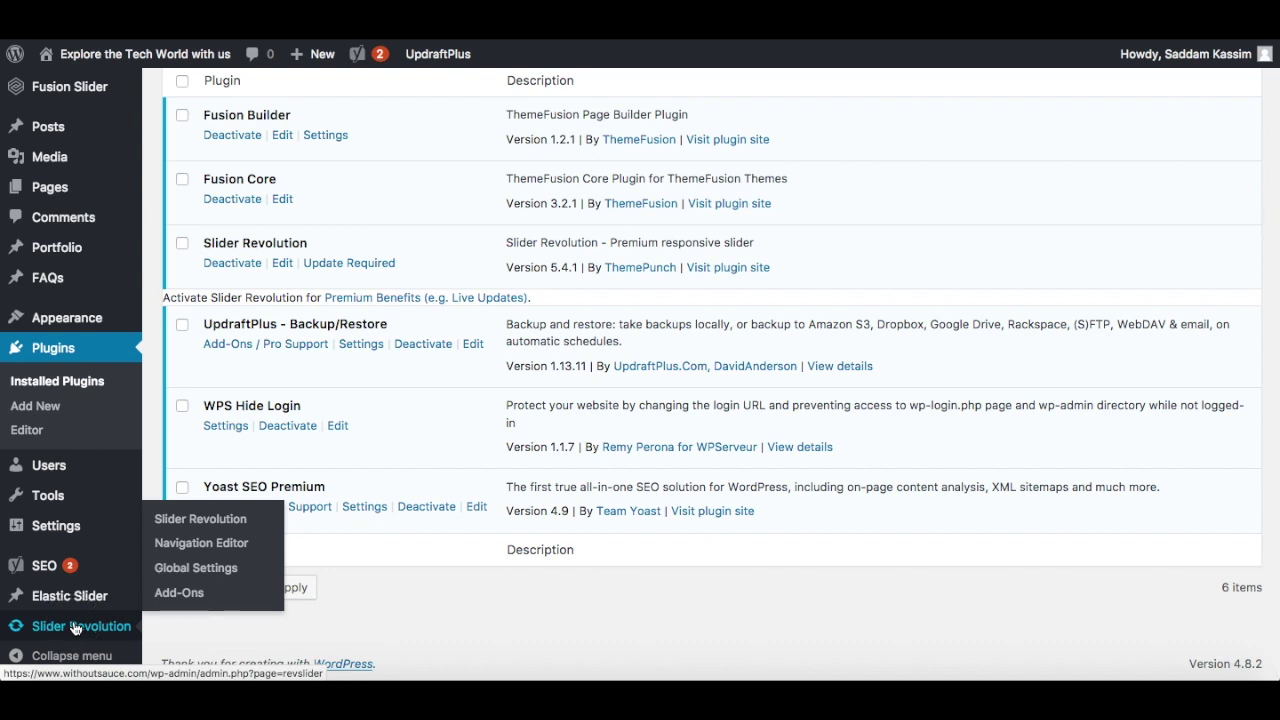
left_click(75, 628)
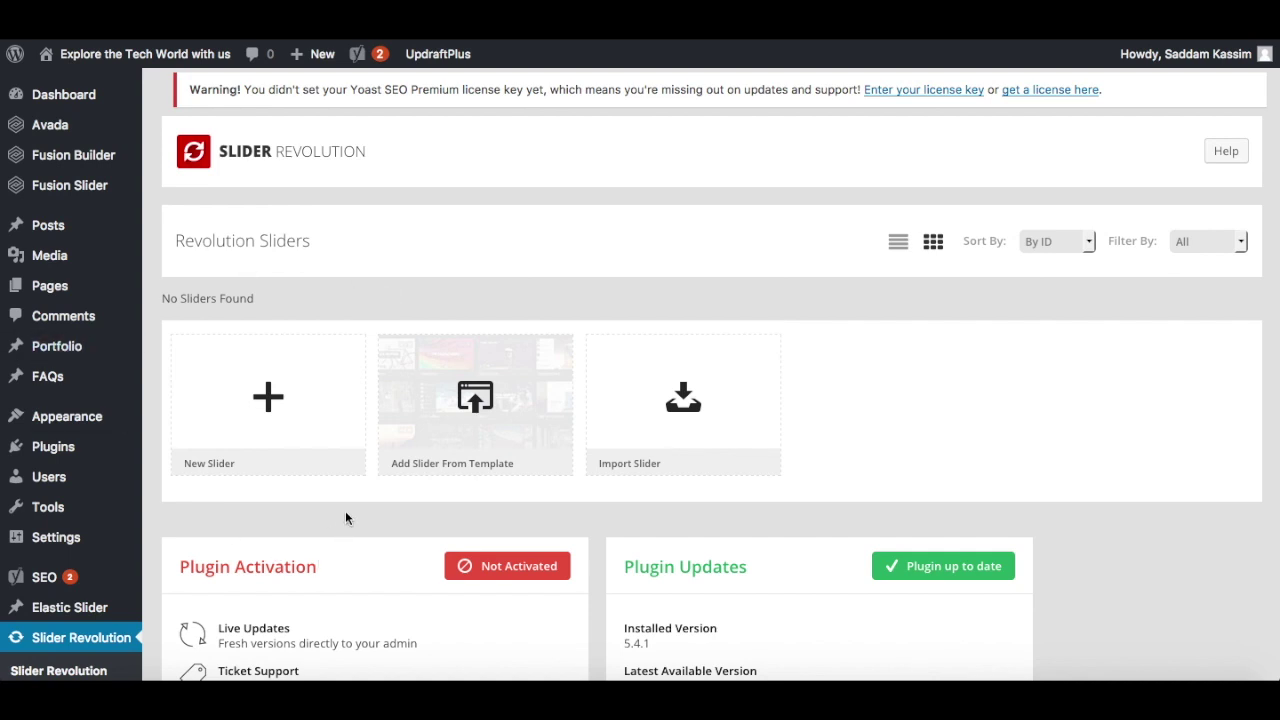
- Start a new Default Slider and name it Homepage
left_click(267, 400)
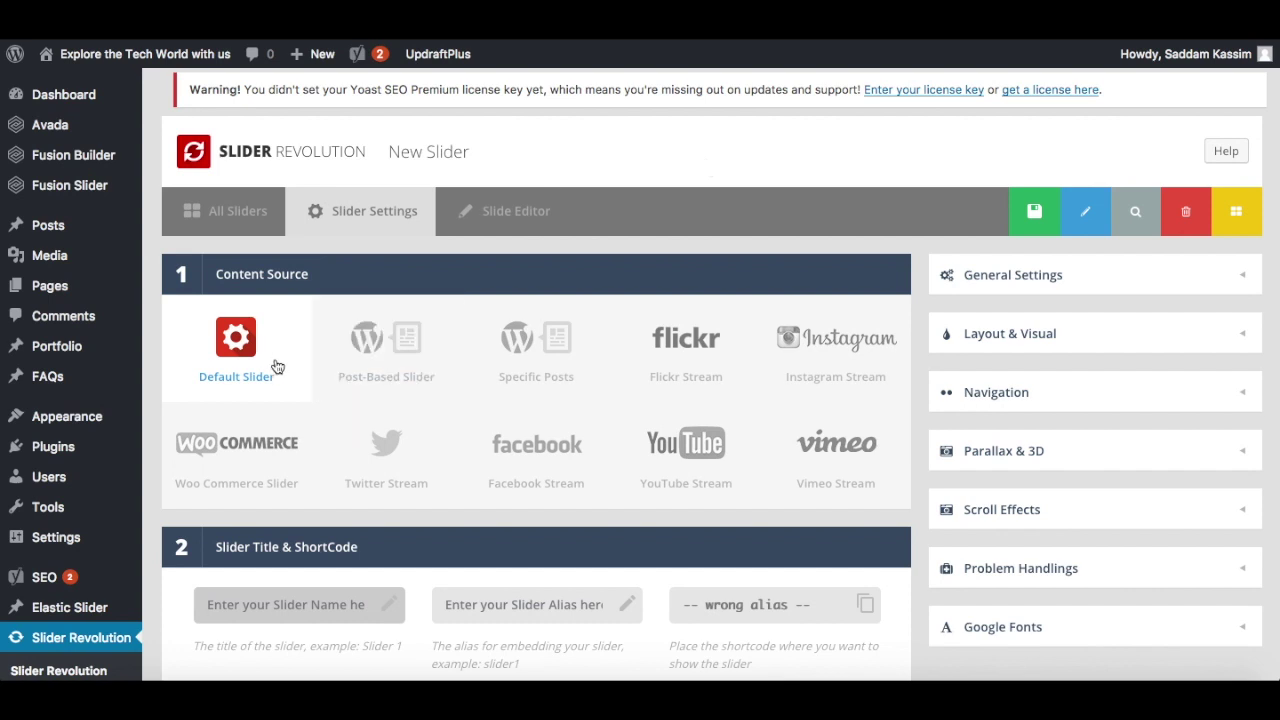
scroll(272, 350, "down", 5)
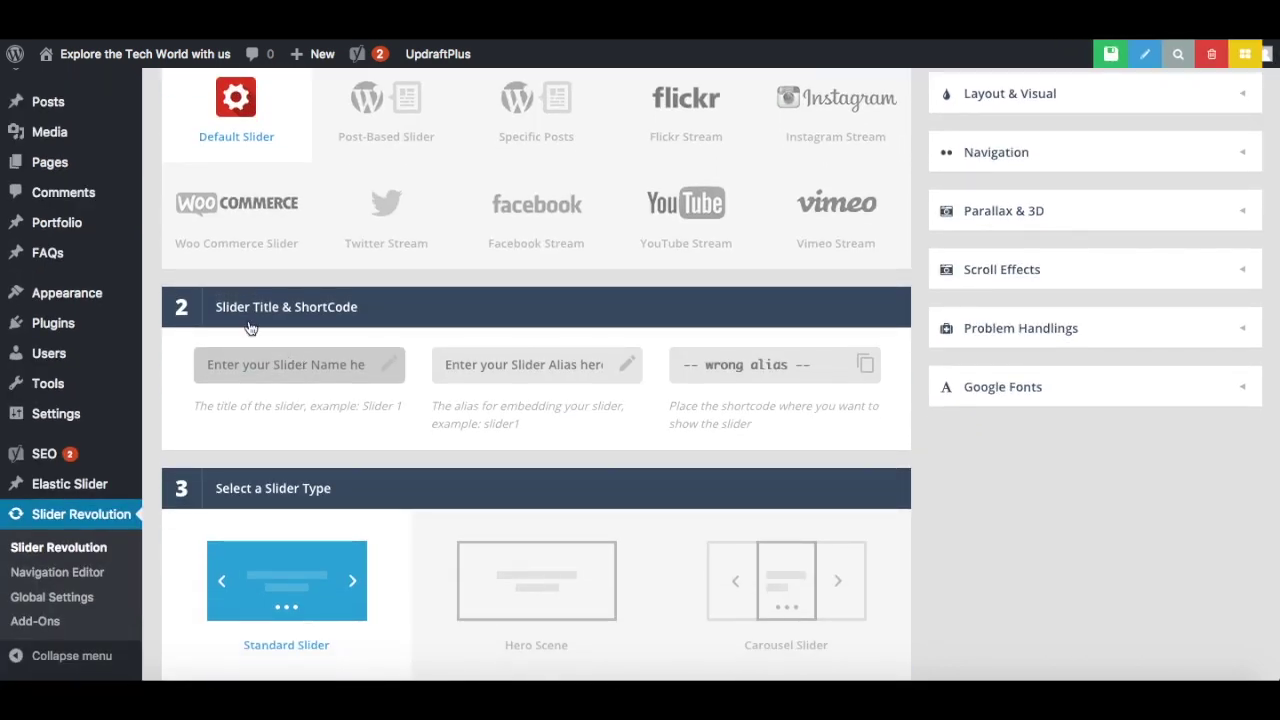
left_click(293, 365)
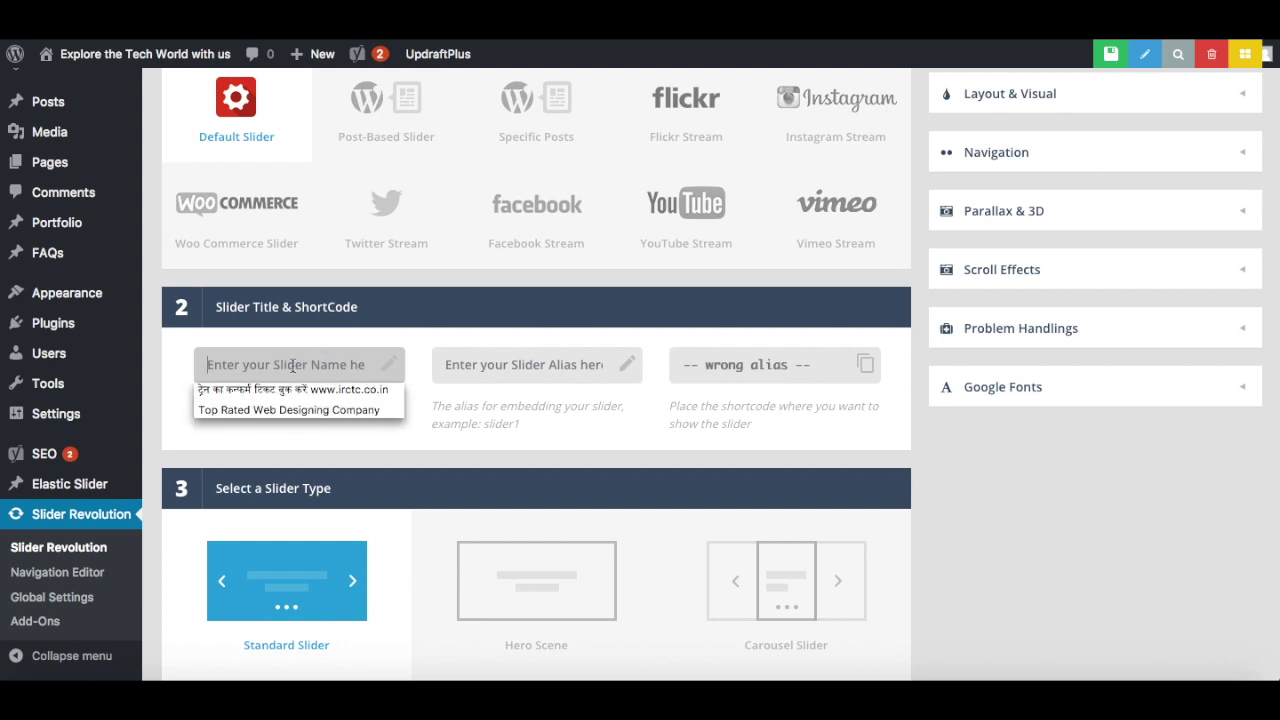
type("H")
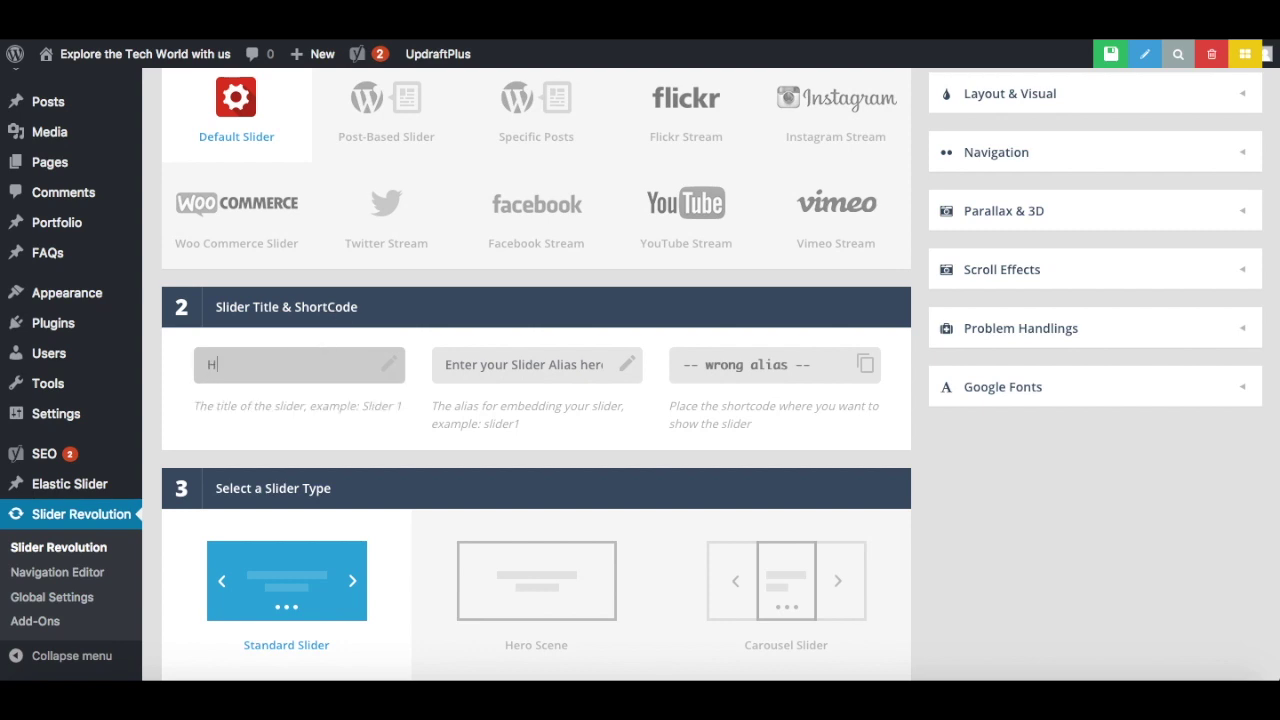
type("omepage")
- Give the slider the alias home and scroll down to the Slide Layout settings
left_click(485, 368)
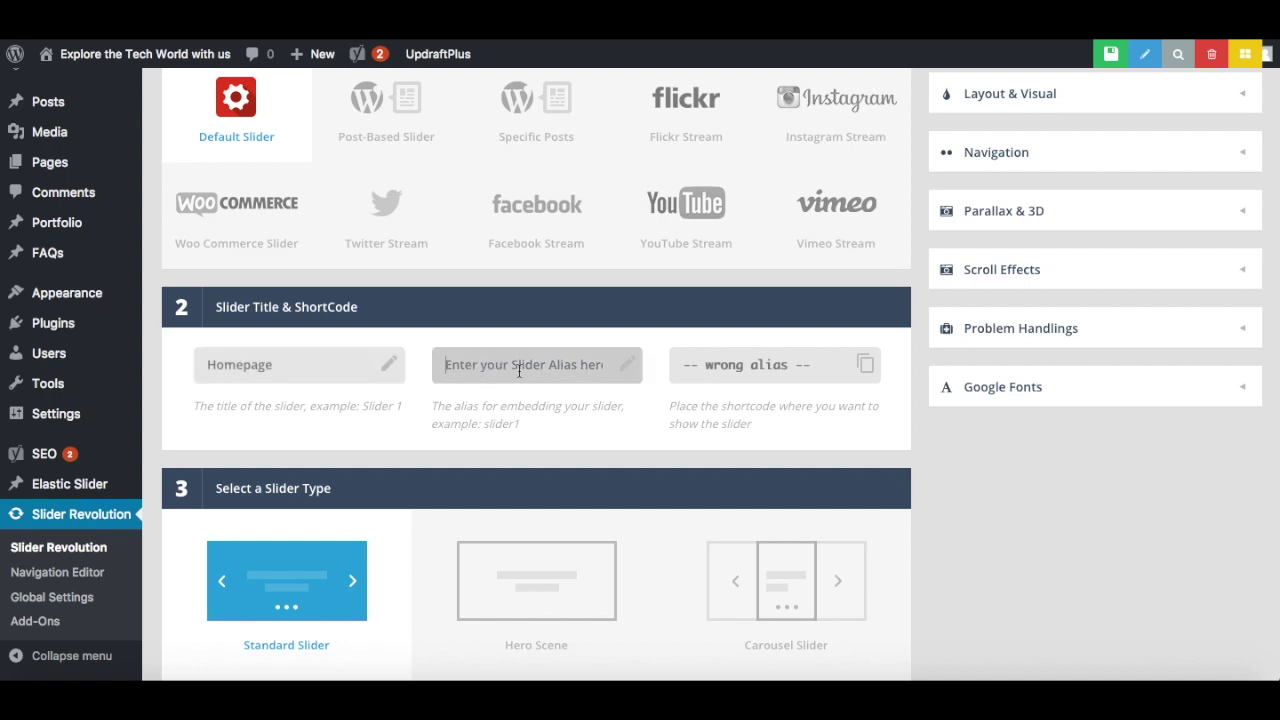
type("home")
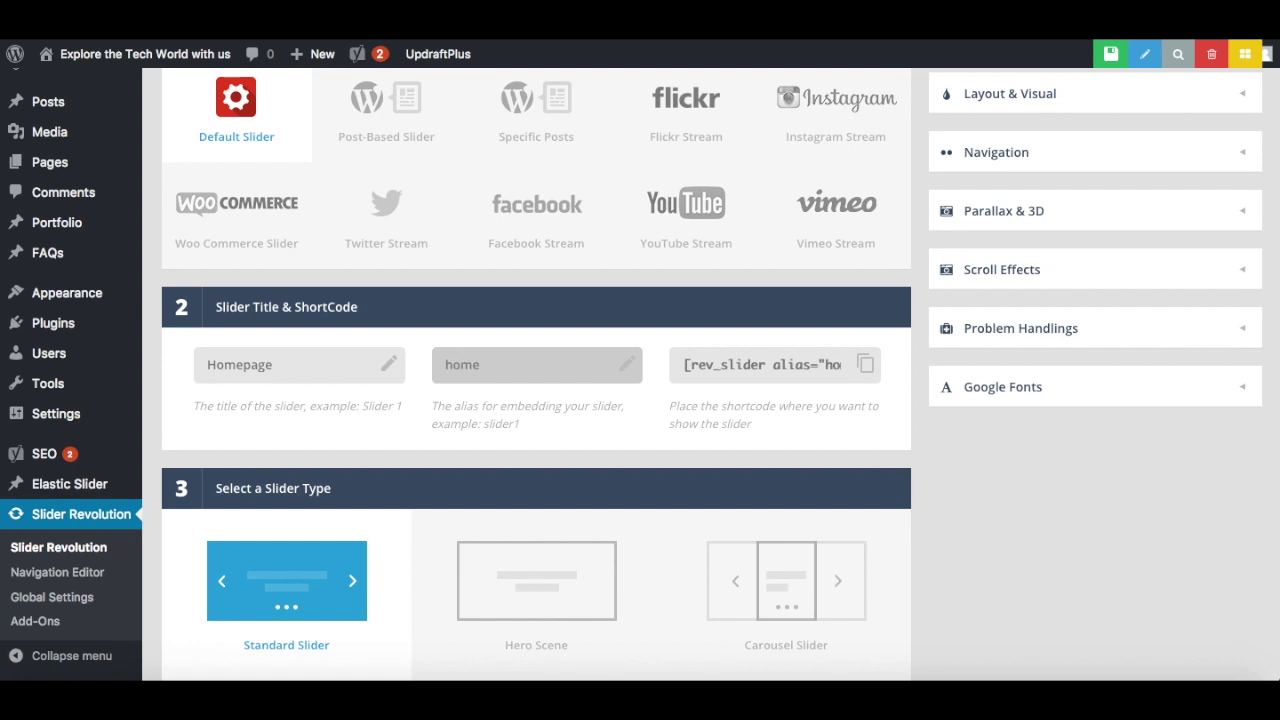
scroll(517, 474, "down", 3)
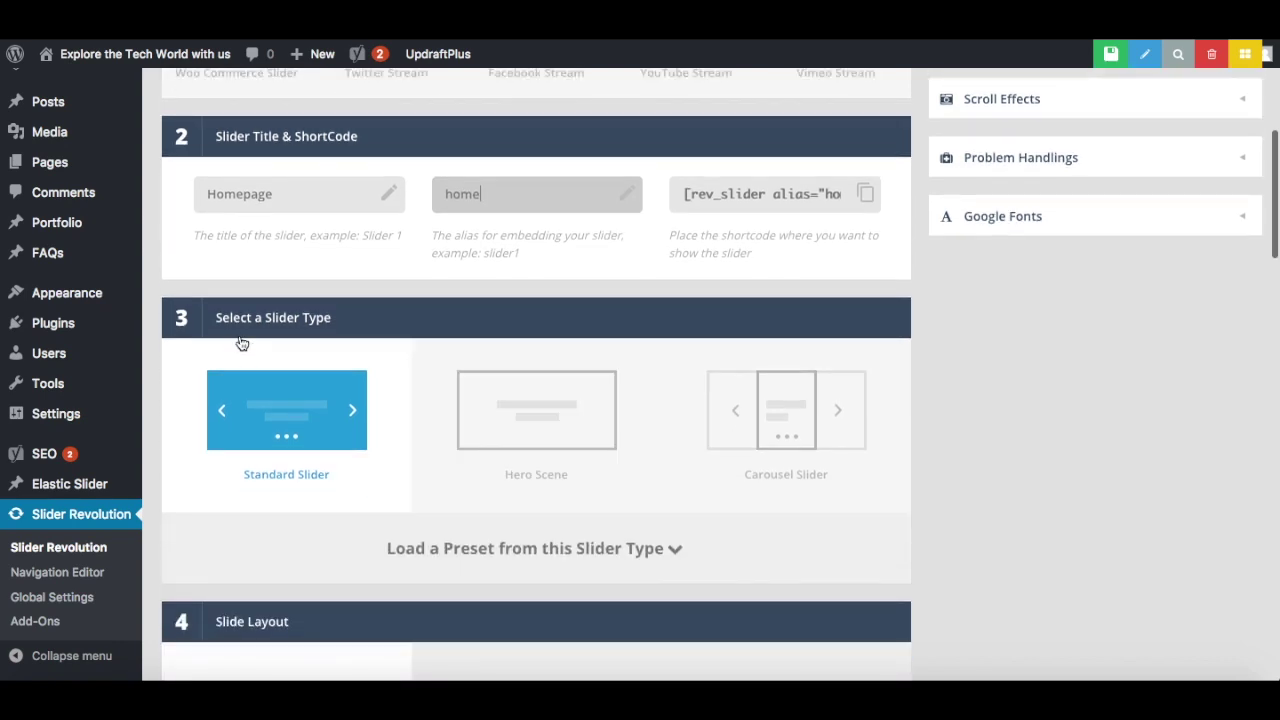
scroll(414, 346, "down", 2)
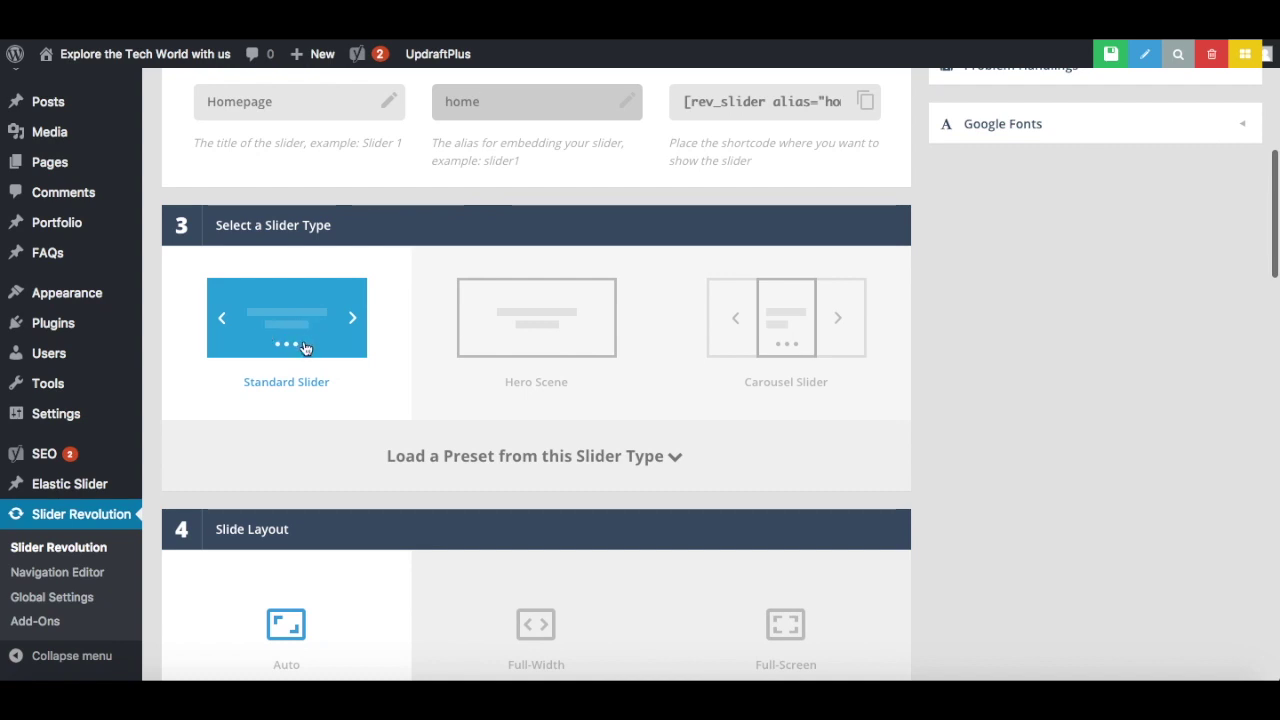
scroll(305, 347, "down", 1)
scroll(305, 347, "down", 5)
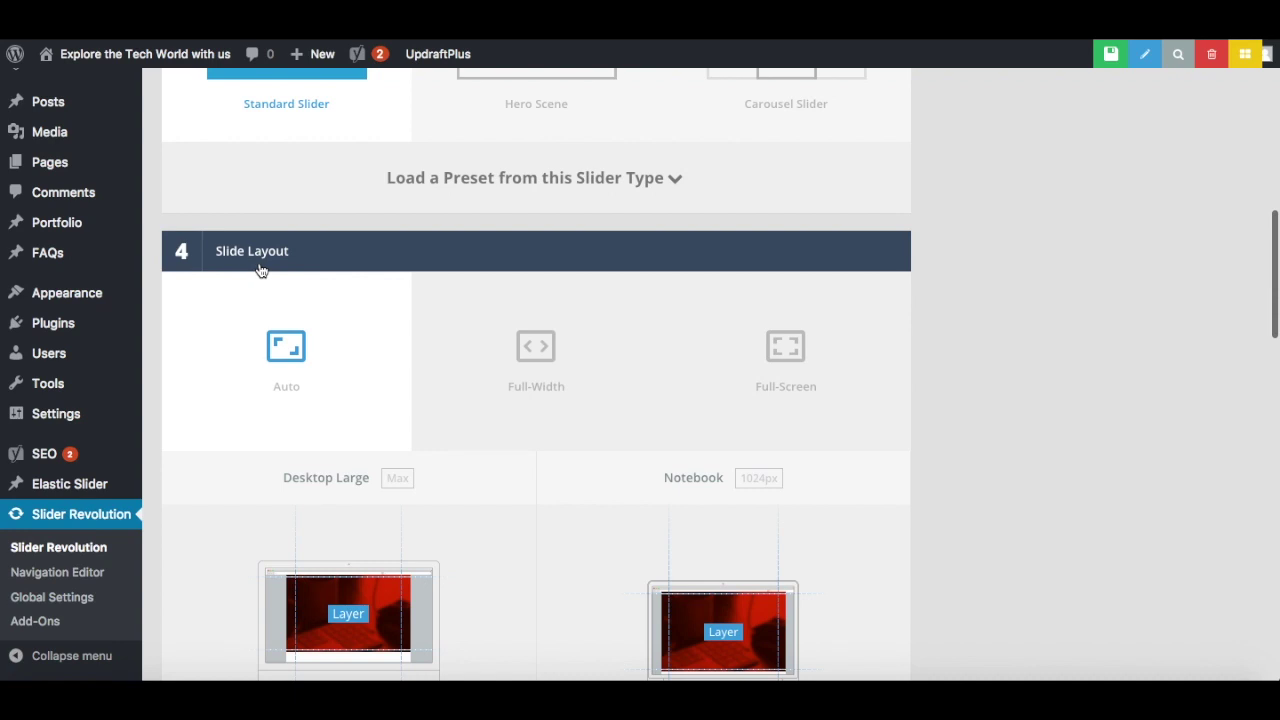
scroll(365, 369, "down", 6)
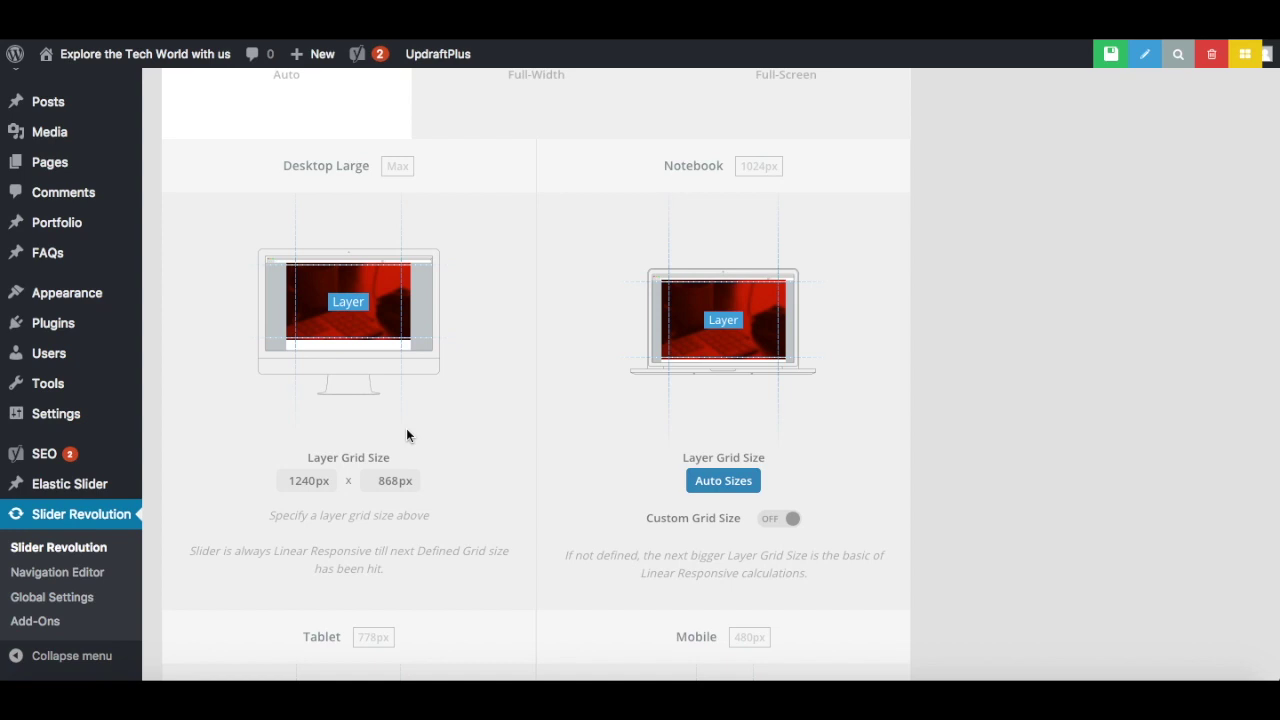
- Change the desktop layer grid size to 1920 × 500 px
left_click(318, 480)
left_click_drag(318, 480, 284, 479)
type("1920")
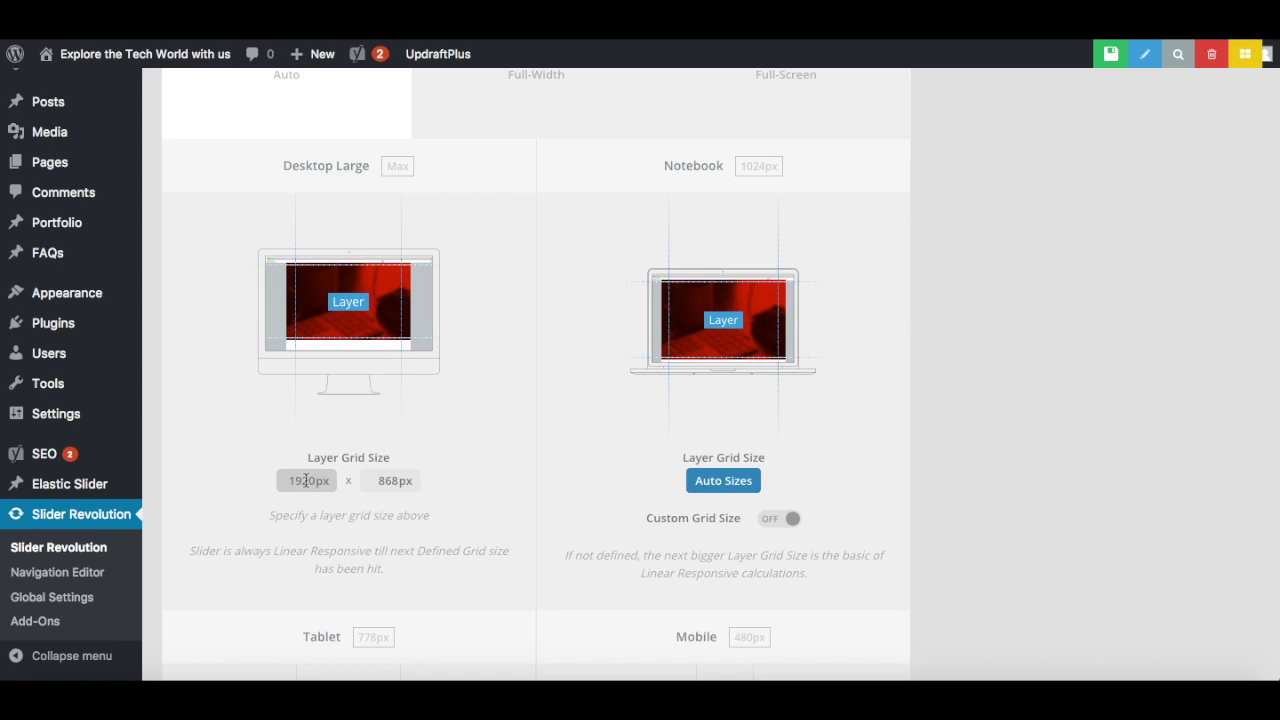
left_click(398, 481)
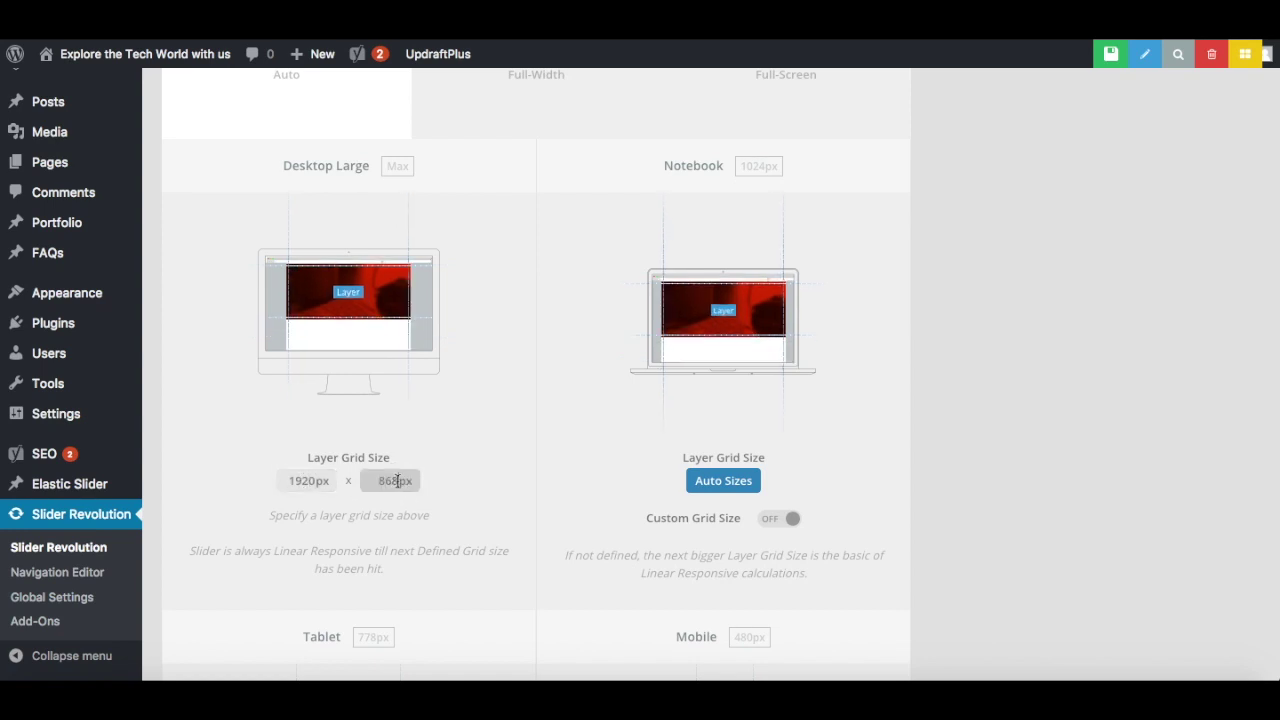
key("BackSpace")
key("BackSpace")
type("500")
left_click(454, 453)
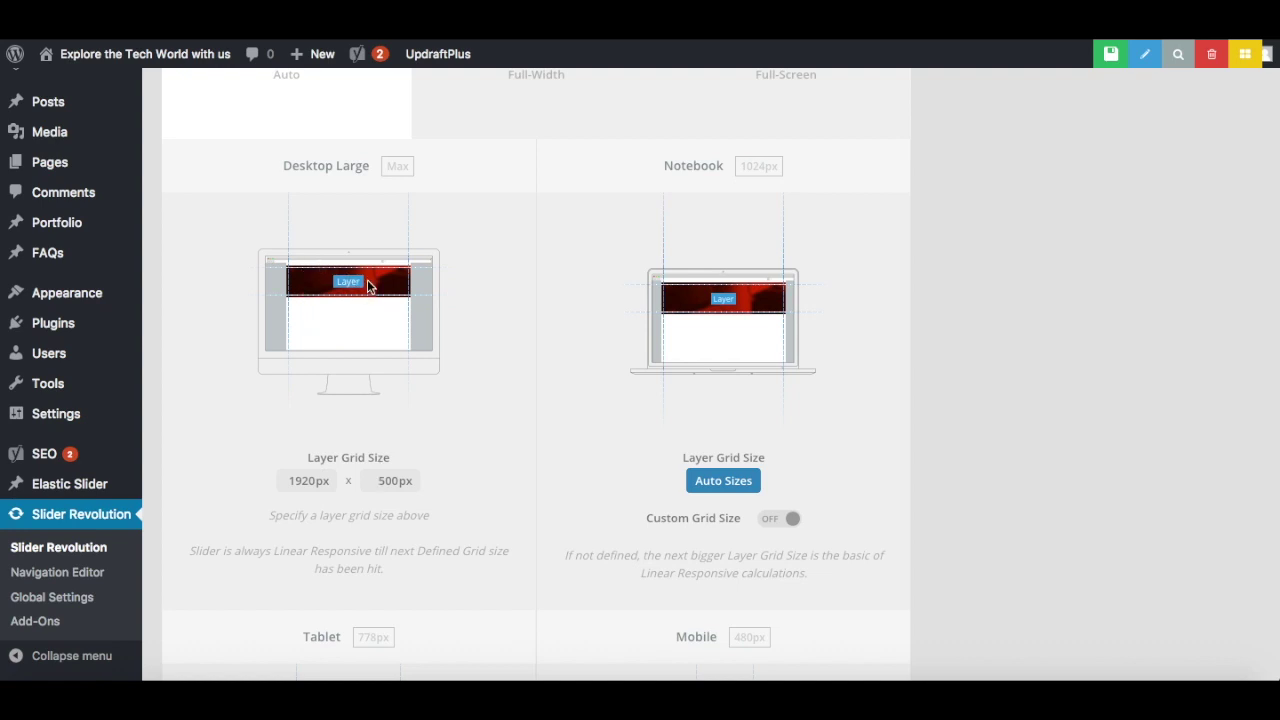
- Save the Homepage slider's settings
scroll(513, 337, "down", 3)
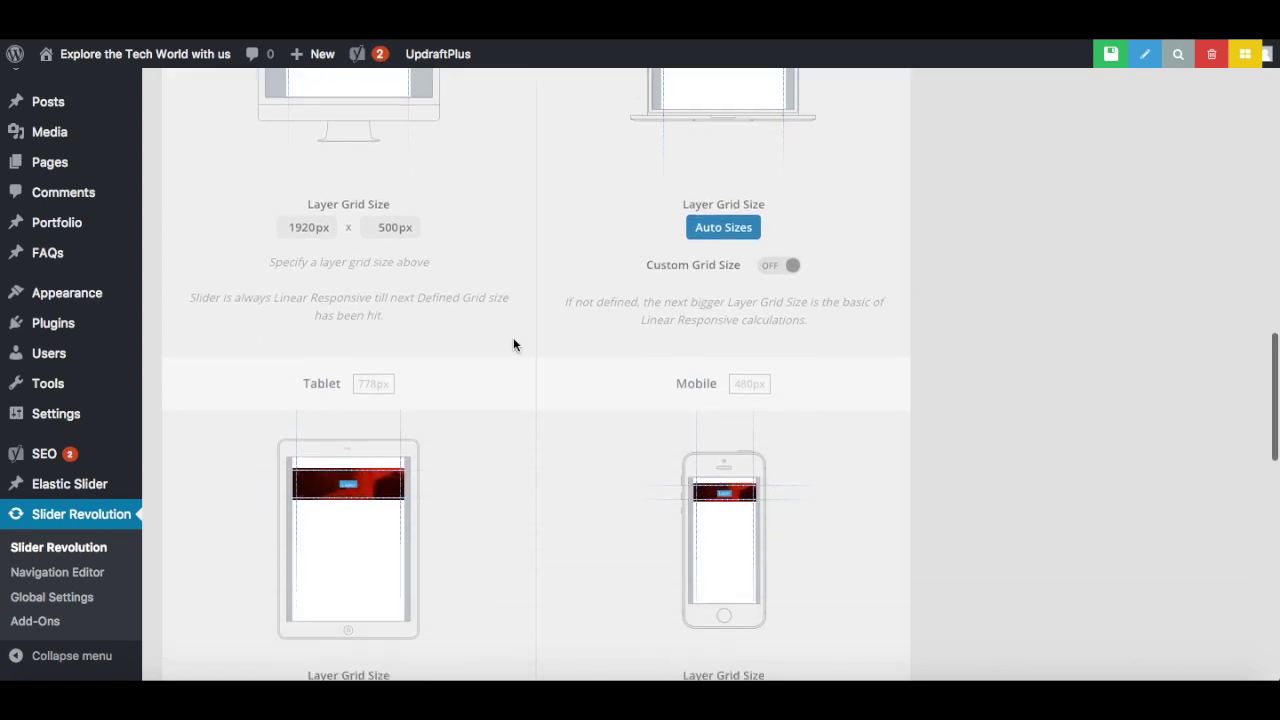
scroll(513, 343, "down", 10)
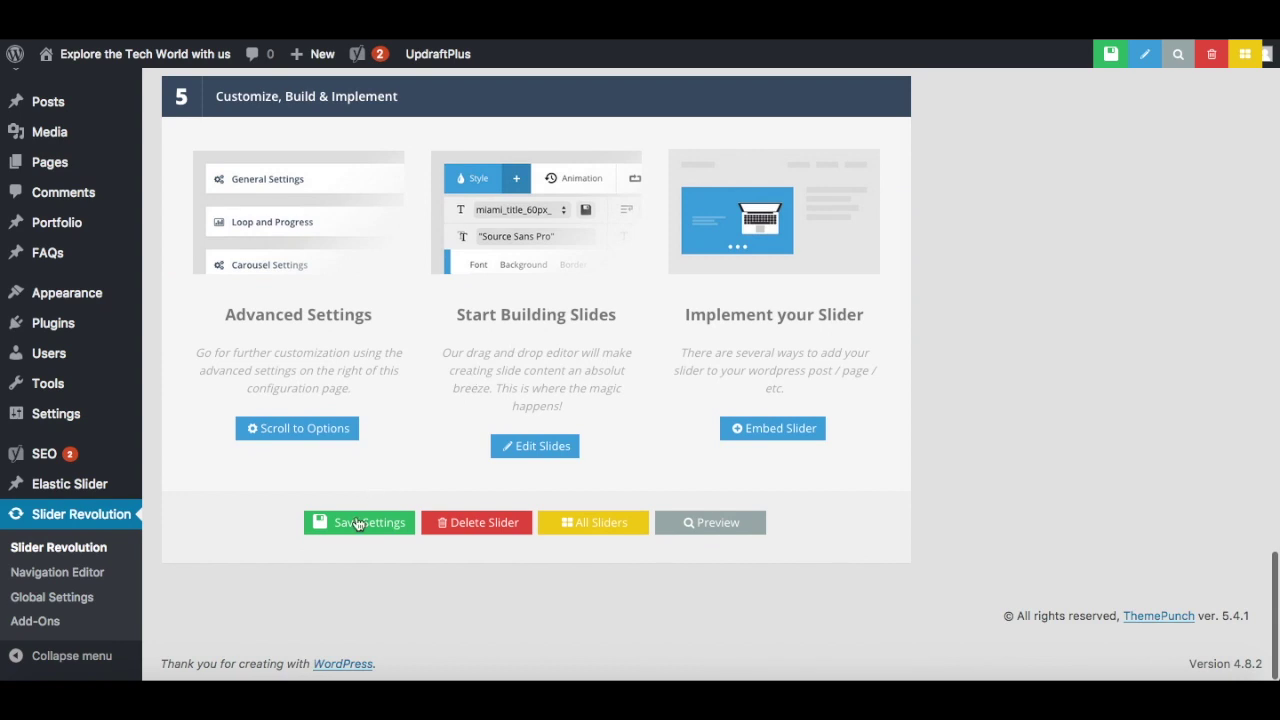
left_click(355, 526)
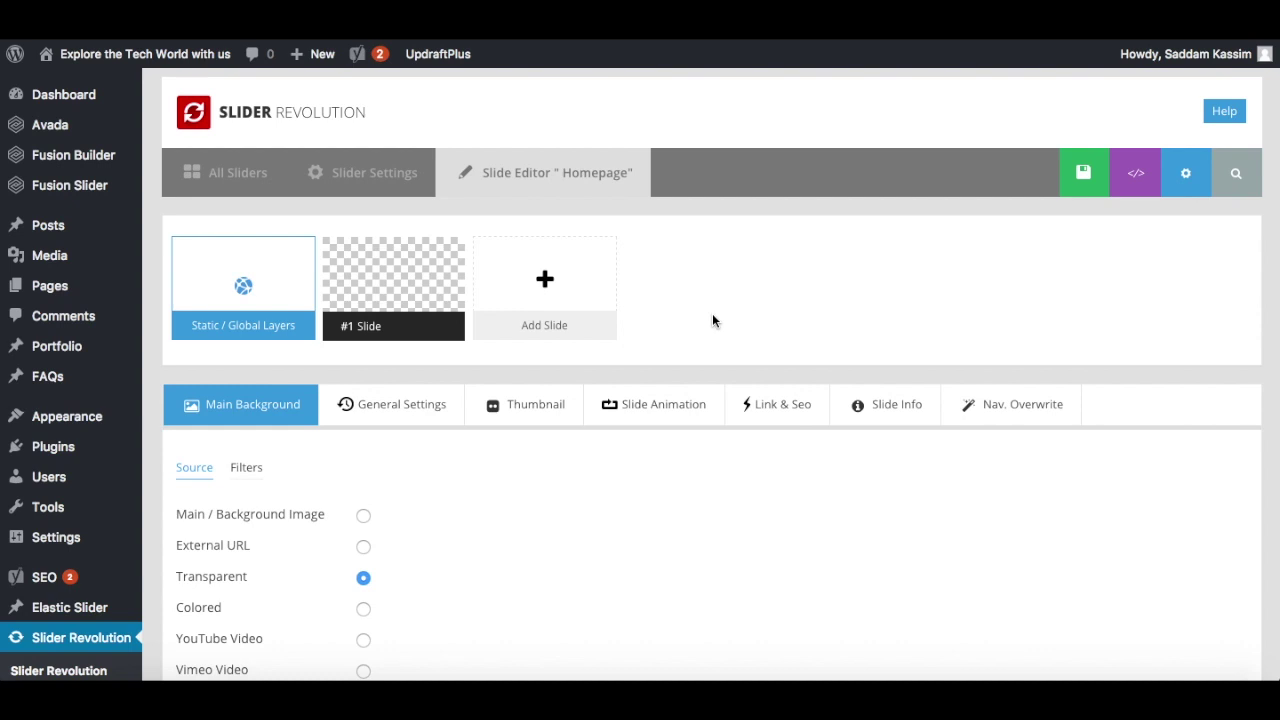
- Look over #1 Slide, the Add Slide options and the layer canvas in the Slide Editor
mouse_move(366, 330)
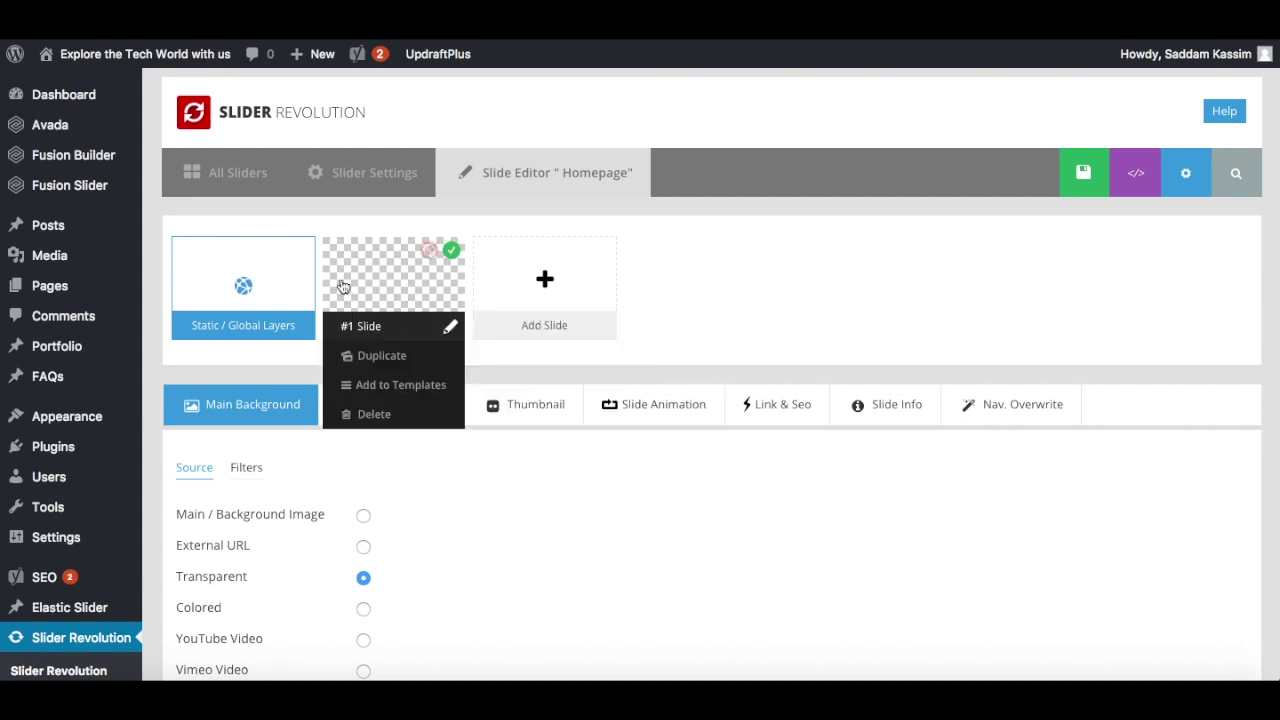
mouse_move(545, 290)
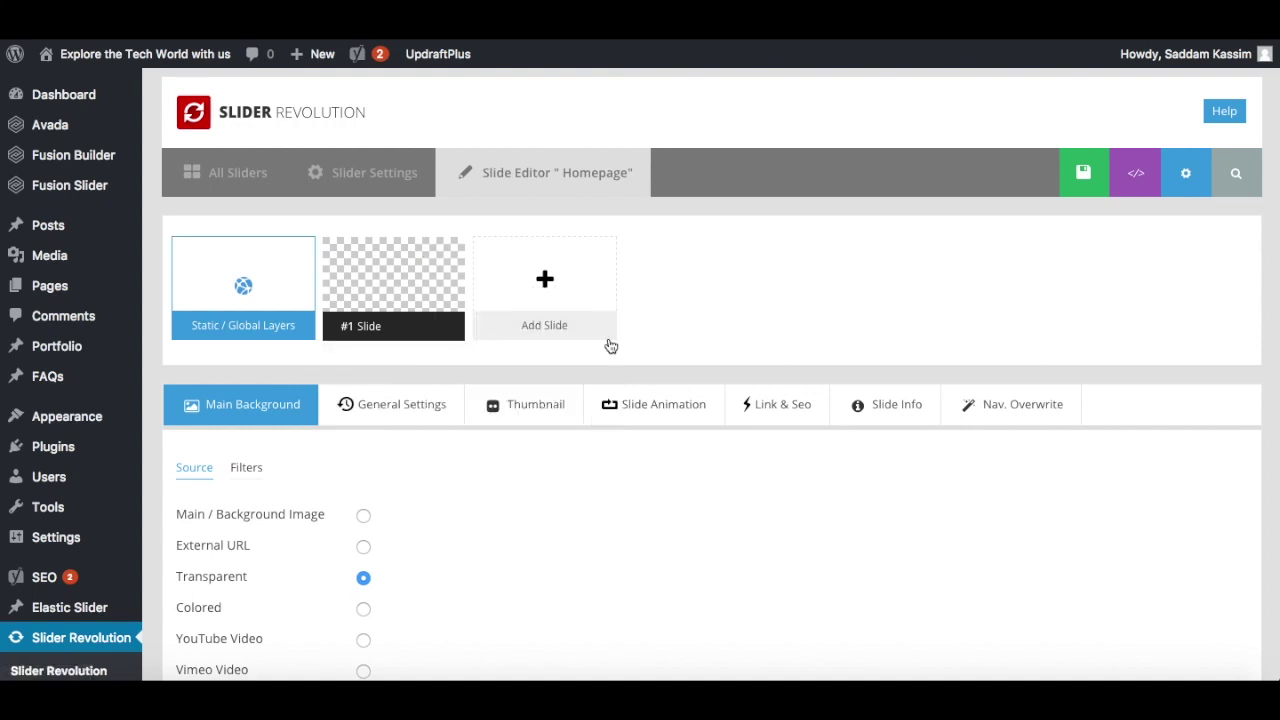
mouse_move(425, 315)
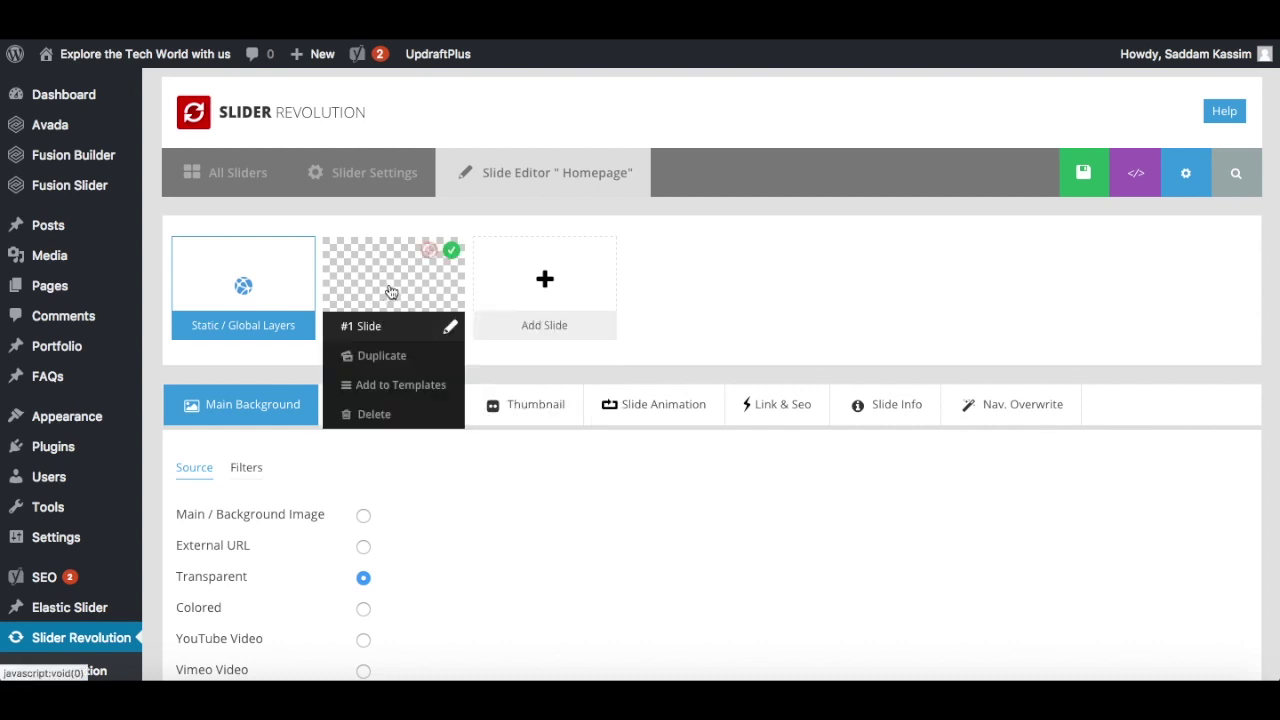
scroll(485, 498, "down", 4)
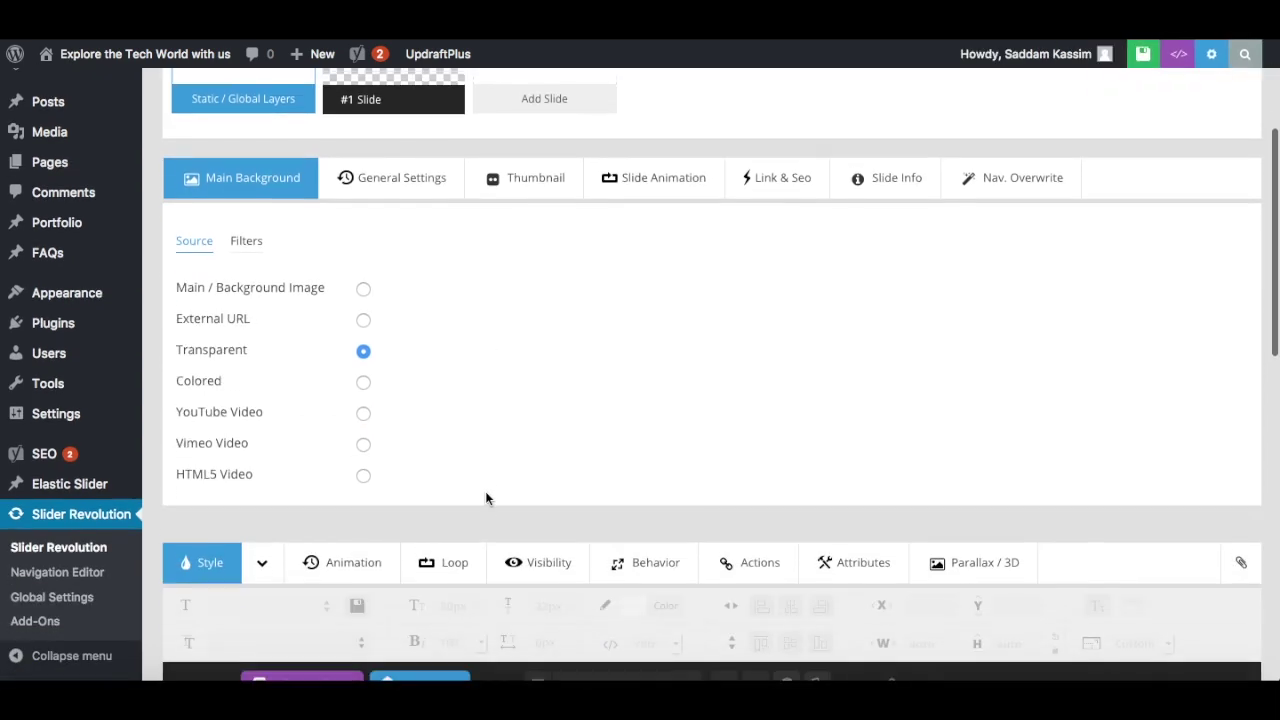
scroll(540, 412, "down", 8)
scroll(686, 360, "down", 1)
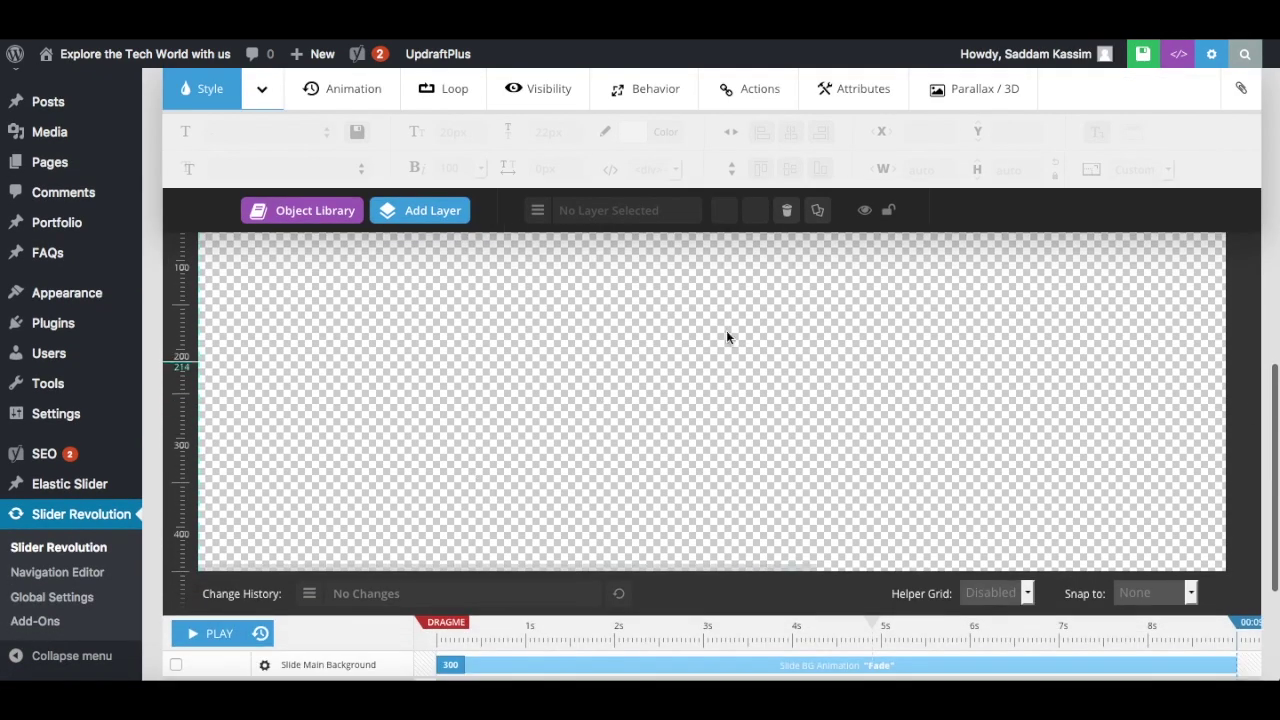
scroll(601, 322, "up", 3)
scroll(601, 327, "up", 6)
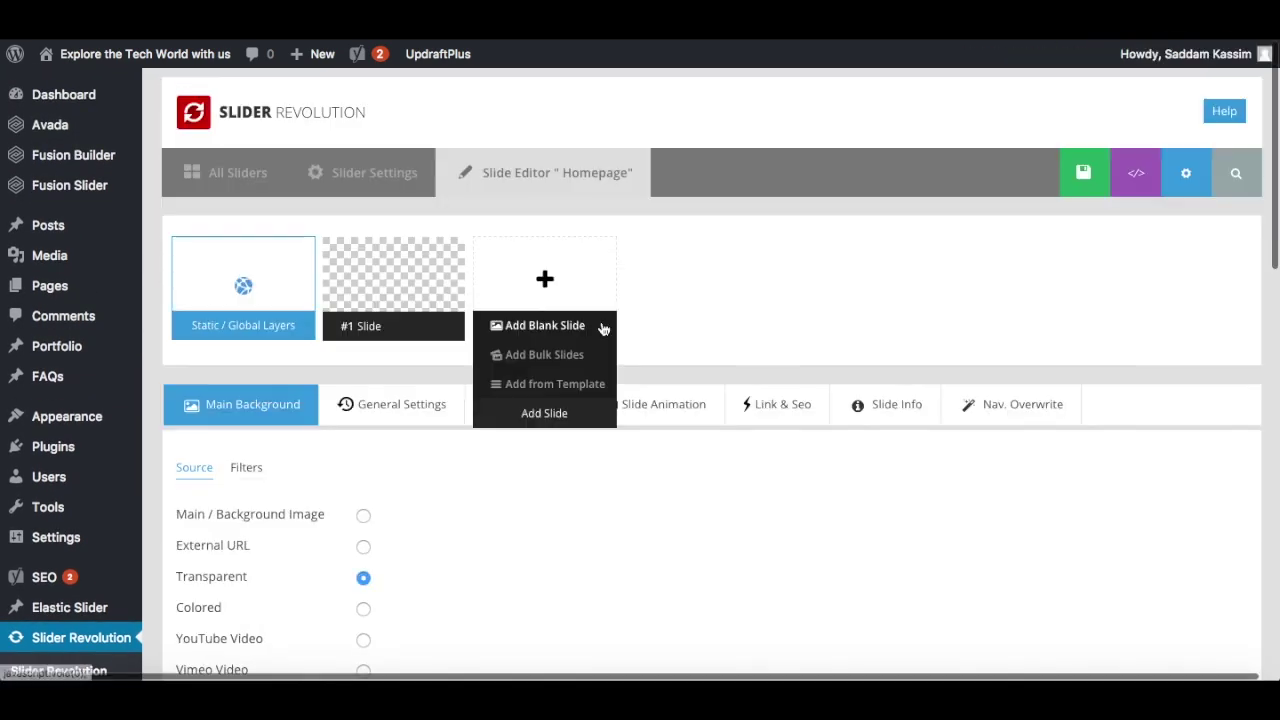
scroll(437, 510, "down", 2)
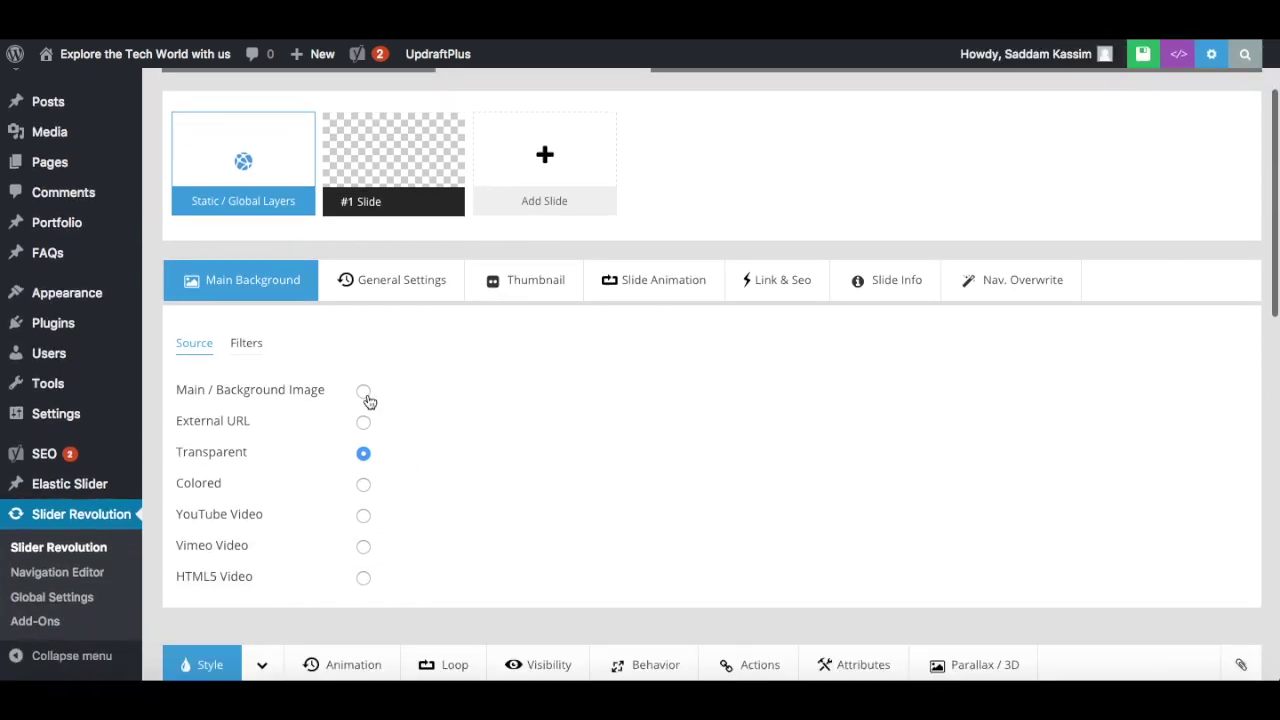
- Switch the main background to Background Image and pick the 1920 × 500 road photo from the Media Library
left_click(362, 391)
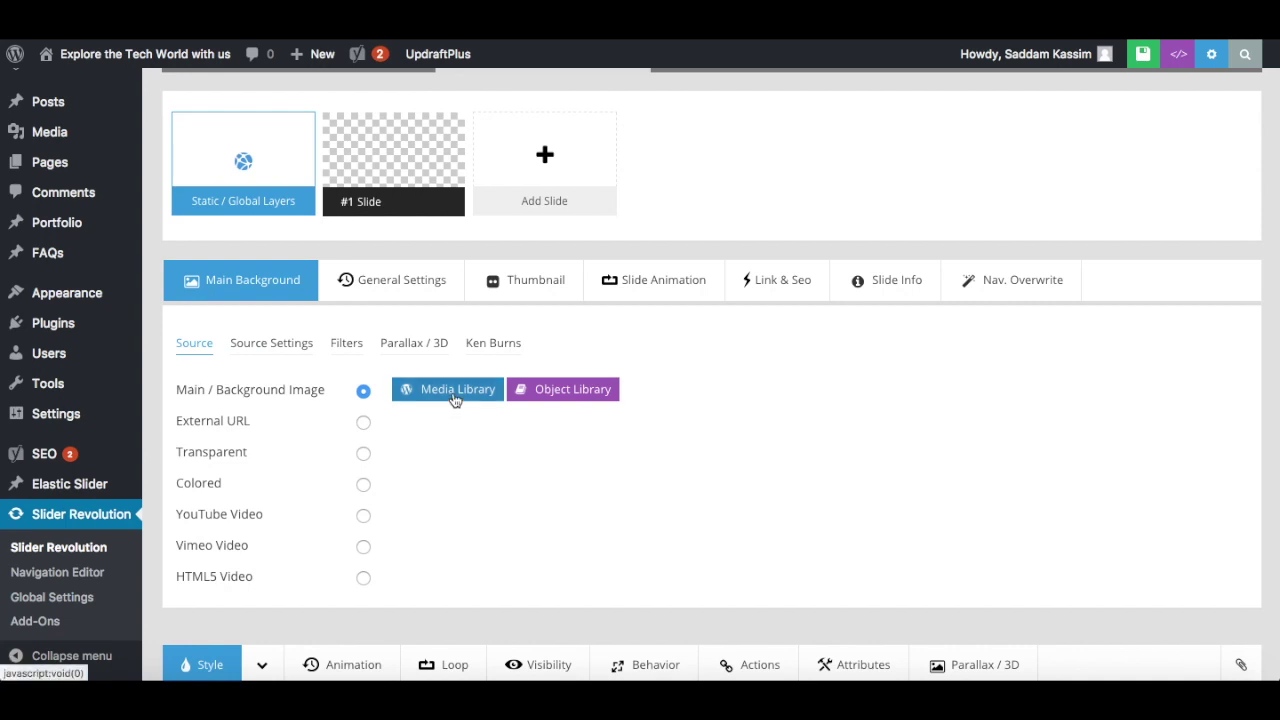
left_click(455, 397)
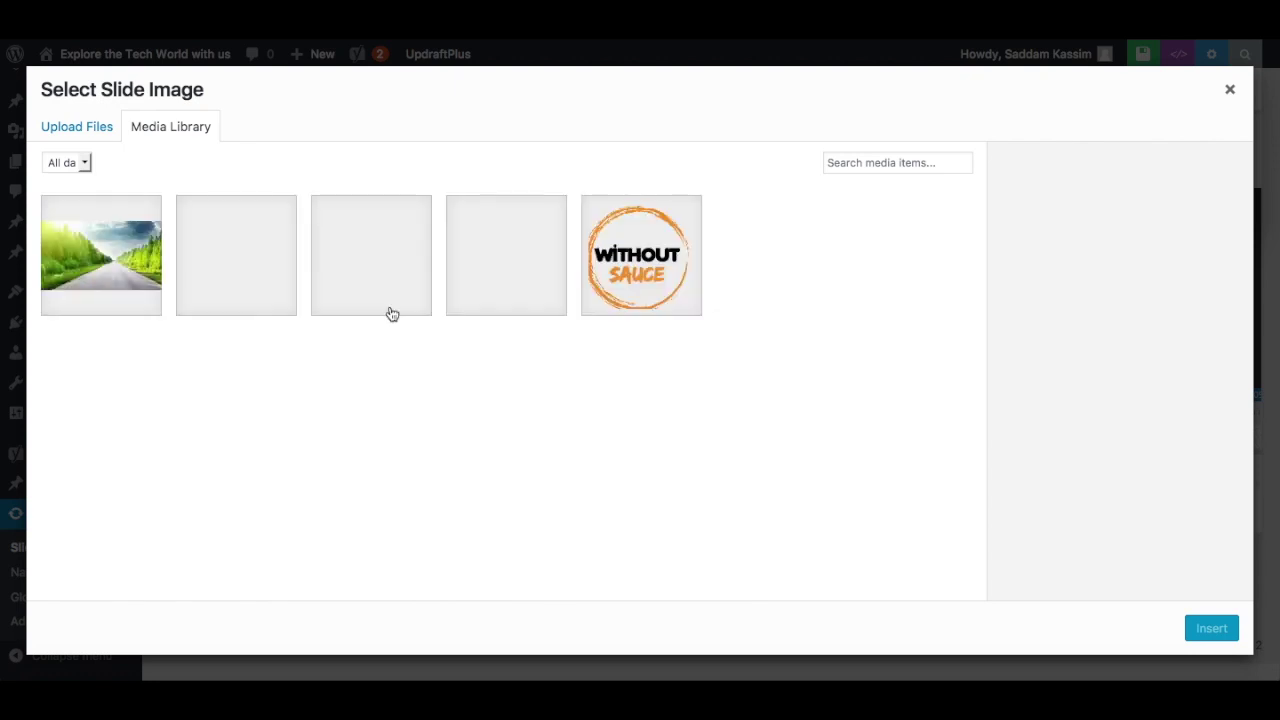
left_click(93, 274)
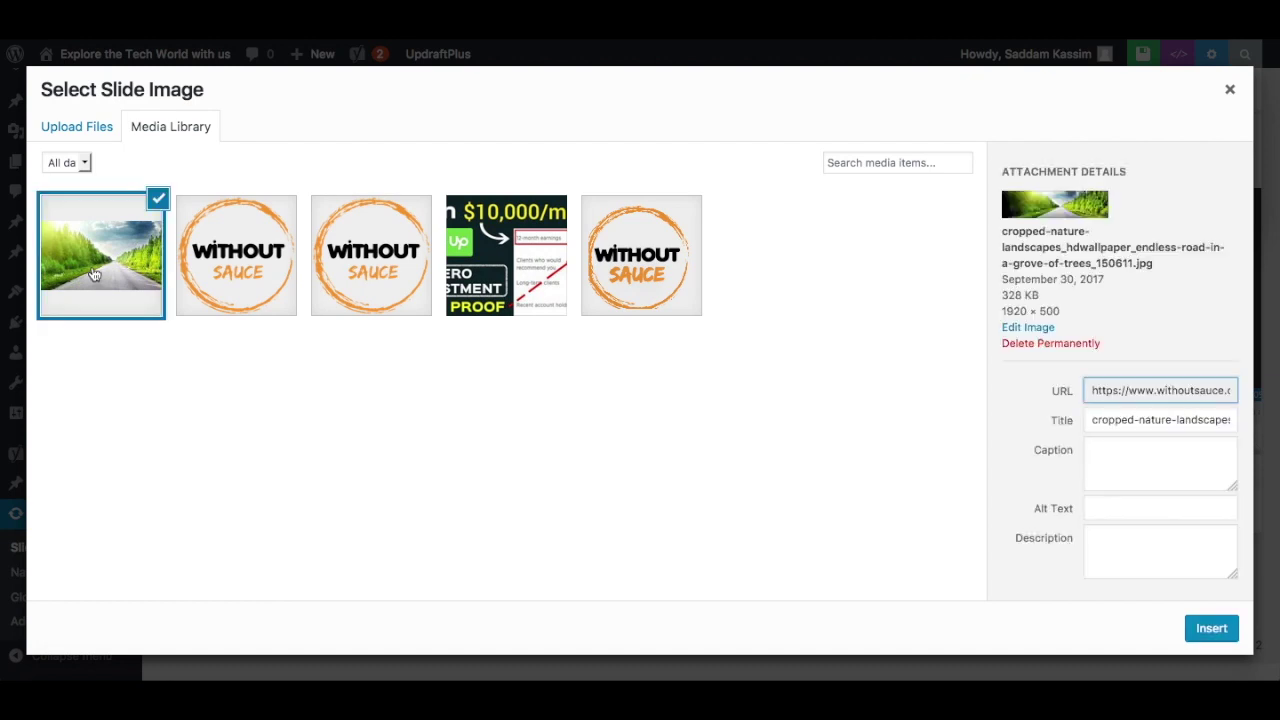
left_click_drag(1003, 311, 1060, 311)
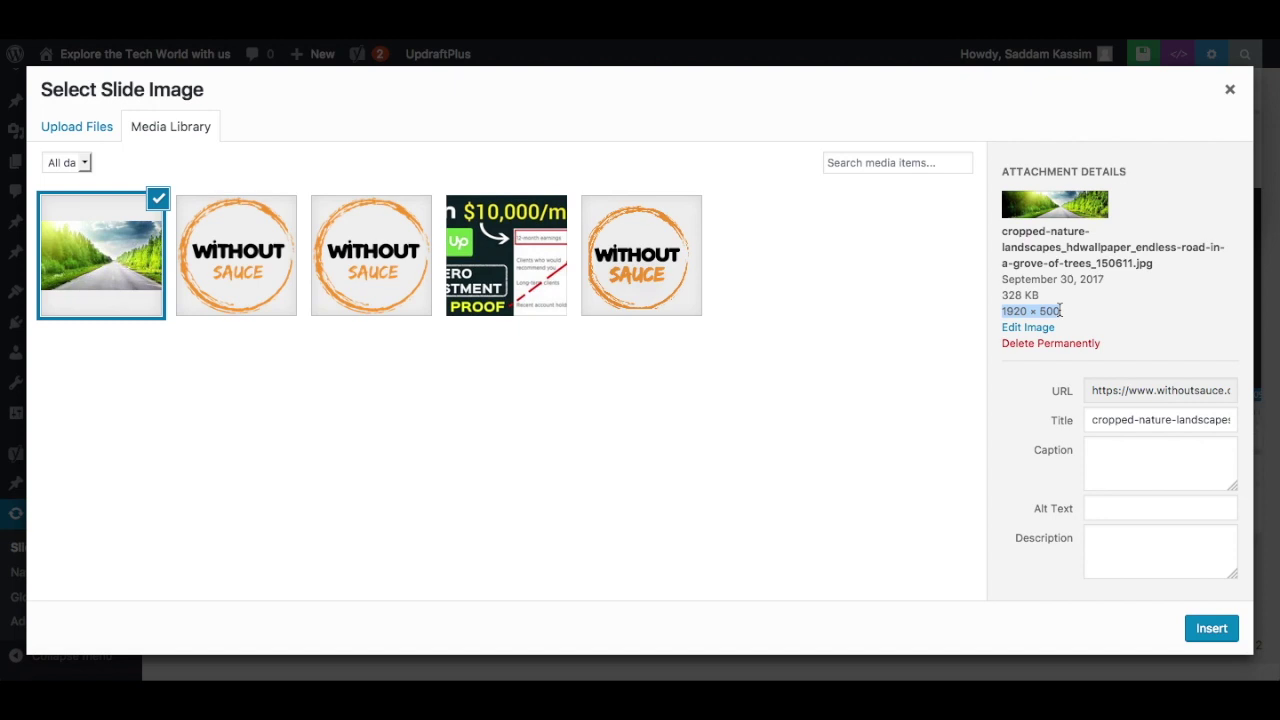
left_click(1060, 311)
- Insert the road photo as #1 Slide's background and save the slide
left_click(1211, 628)
scroll(884, 441, "down", 6)
scroll(883, 441, "up", 3)
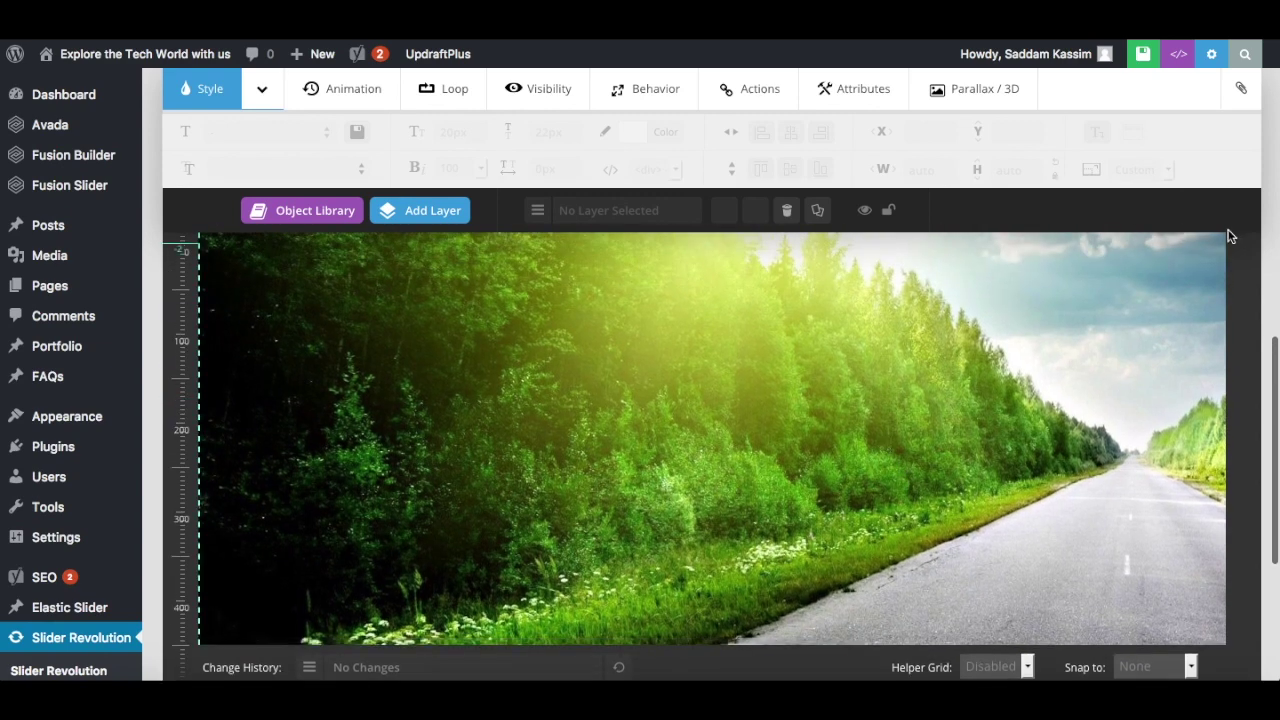
scroll(883, 441, "up", 1)
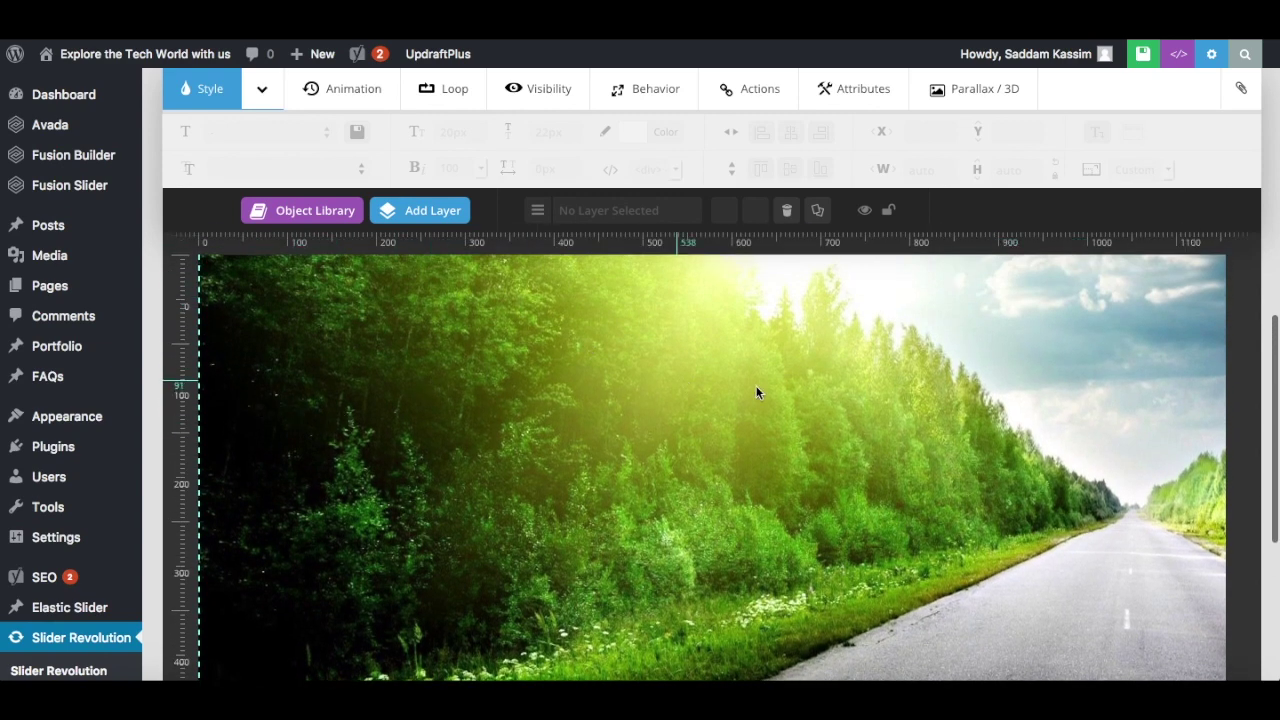
scroll(757, 391, "right", 8)
scroll(1250, 315, "down", 2)
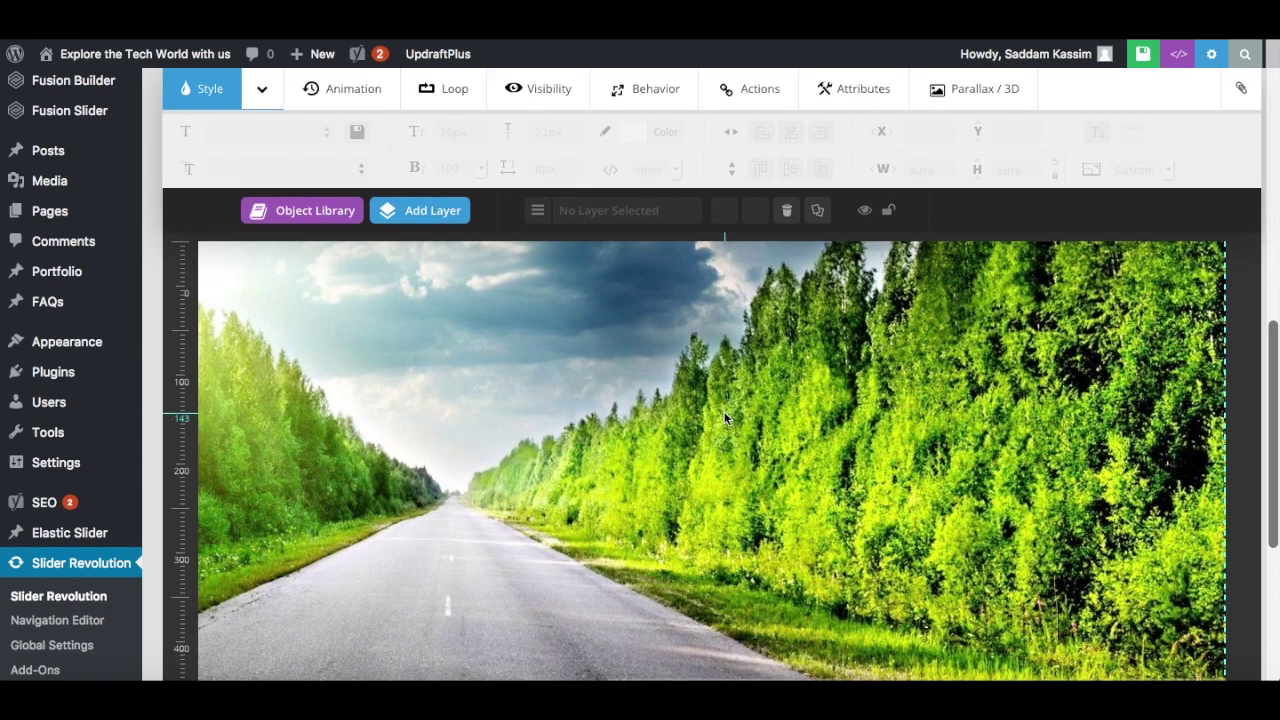
scroll(724, 418, "left", 8)
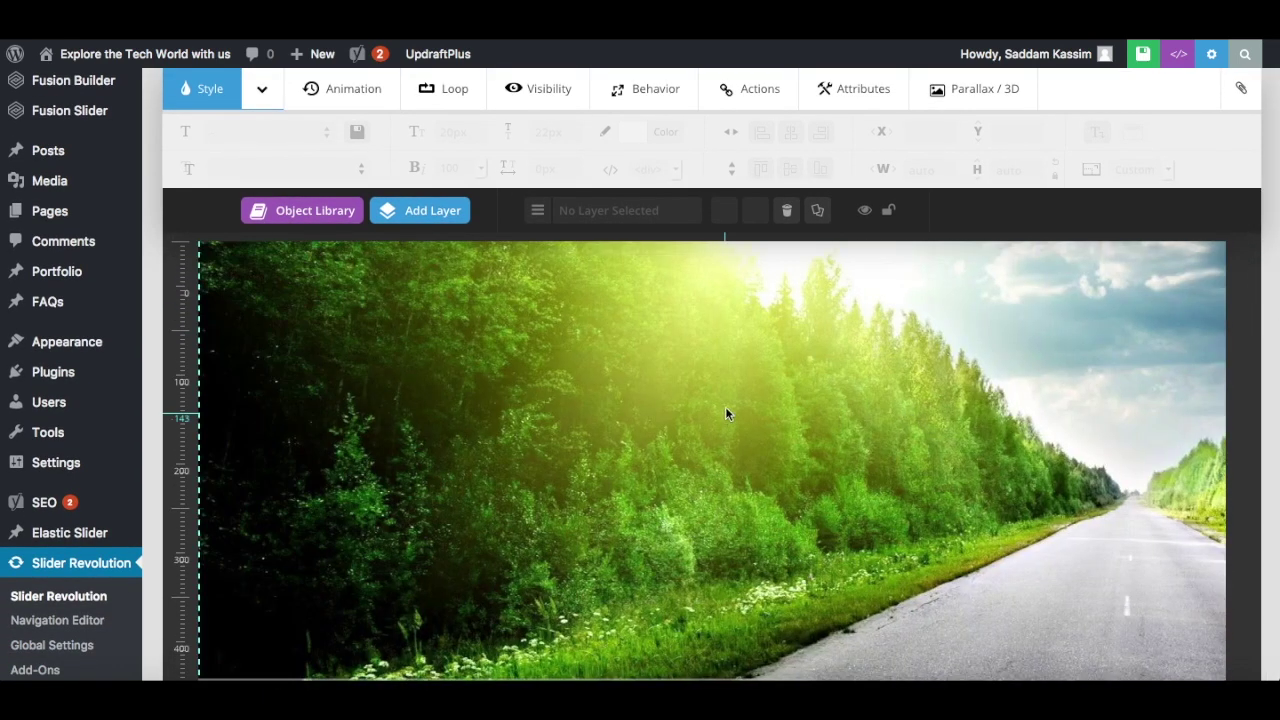
left_click(1119, 56)
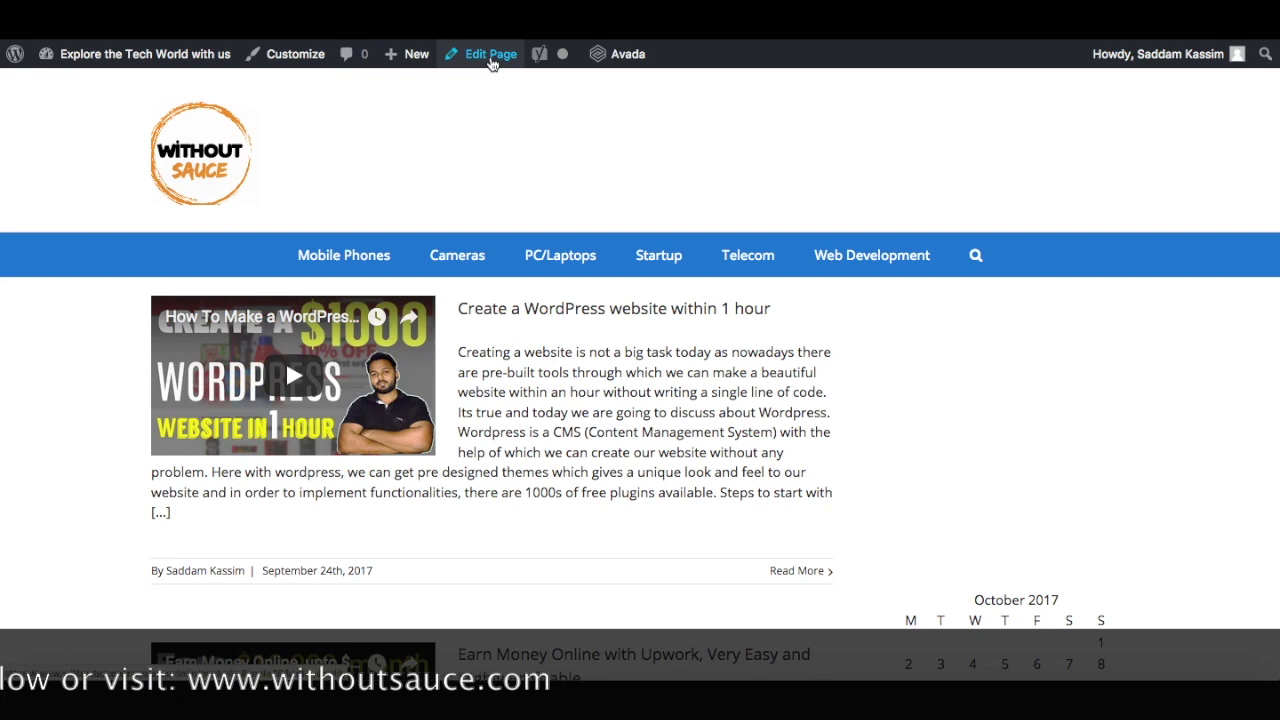
- Edit the Homepage page and collapse the Yoast SEO Premium box
left_click(482, 54)
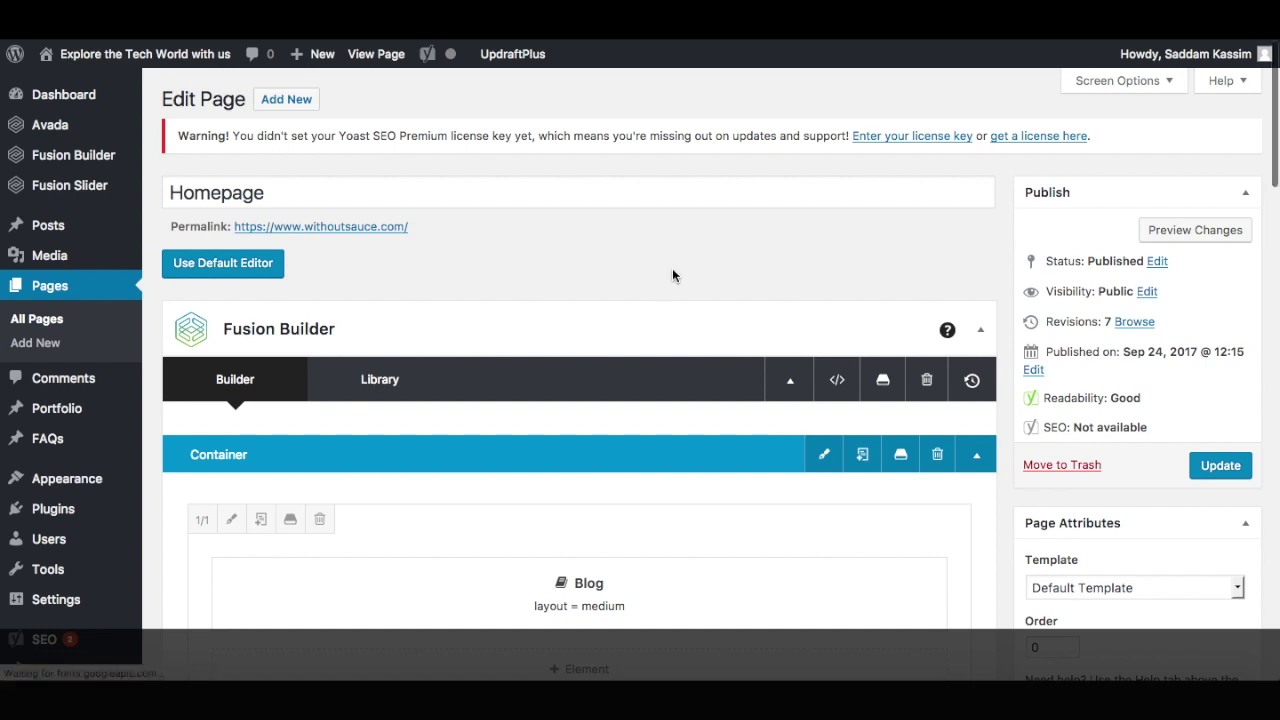
scroll(672, 268, "down", 1)
scroll(672, 268, "down", 1)
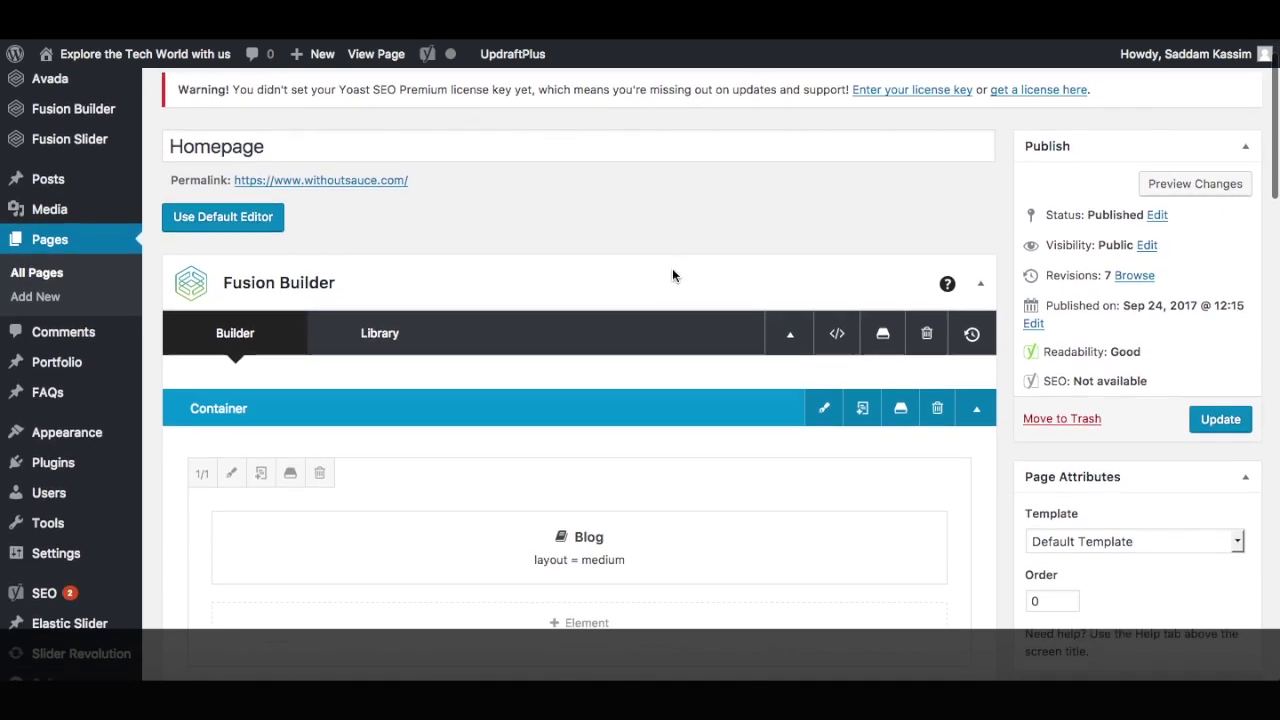
scroll(500, 283, "down", 1)
scroll(503, 283, "down", 15)
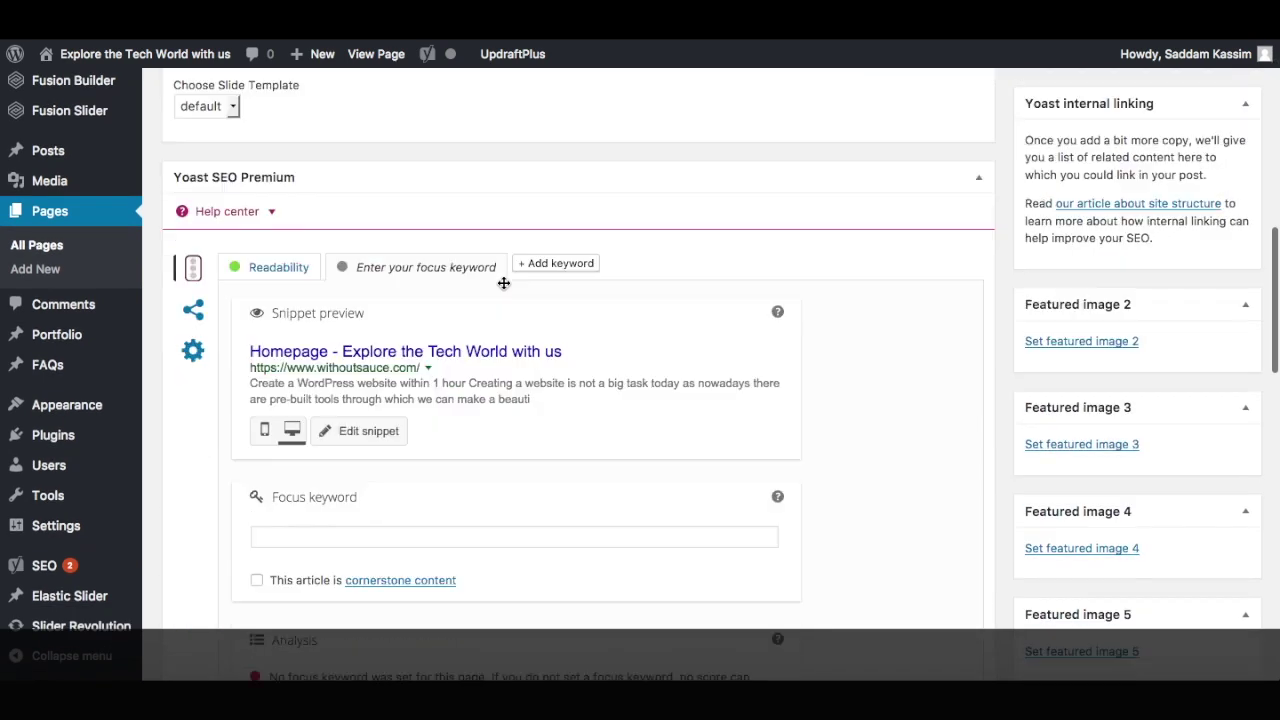
scroll(600, 280, "up", 3)
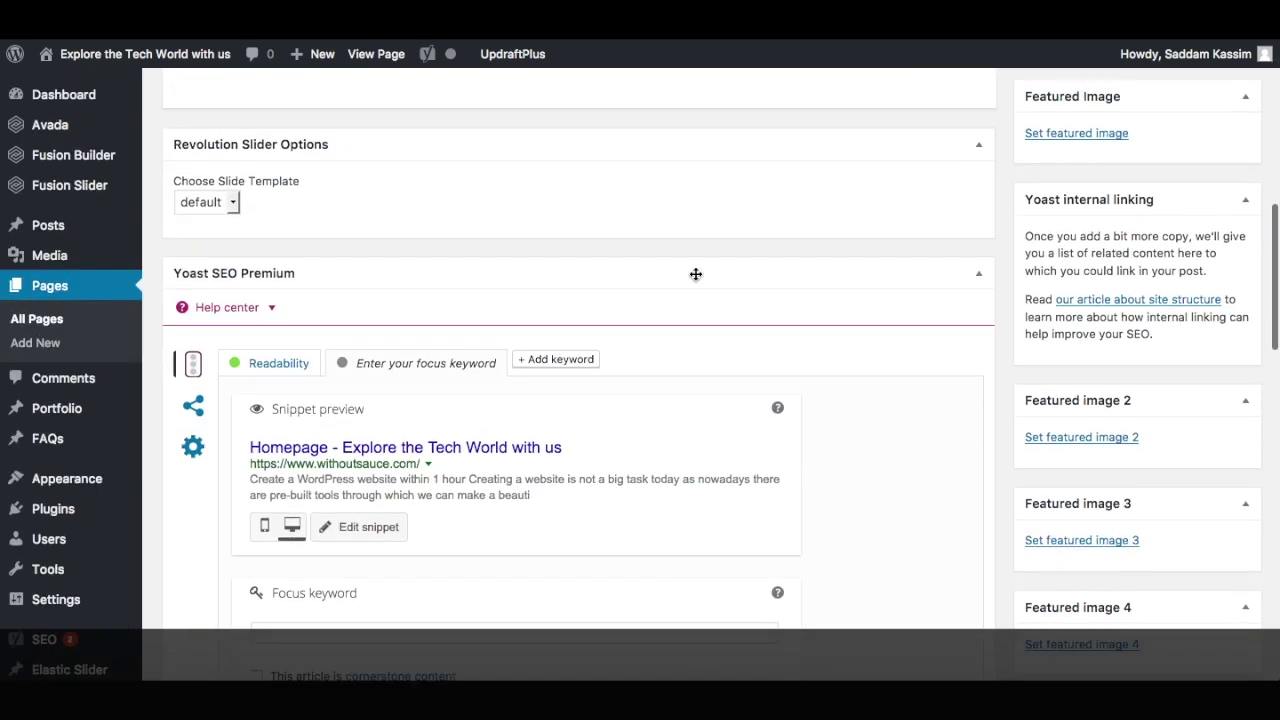
left_click(977, 276)
scroll(709, 300, "down", 4)
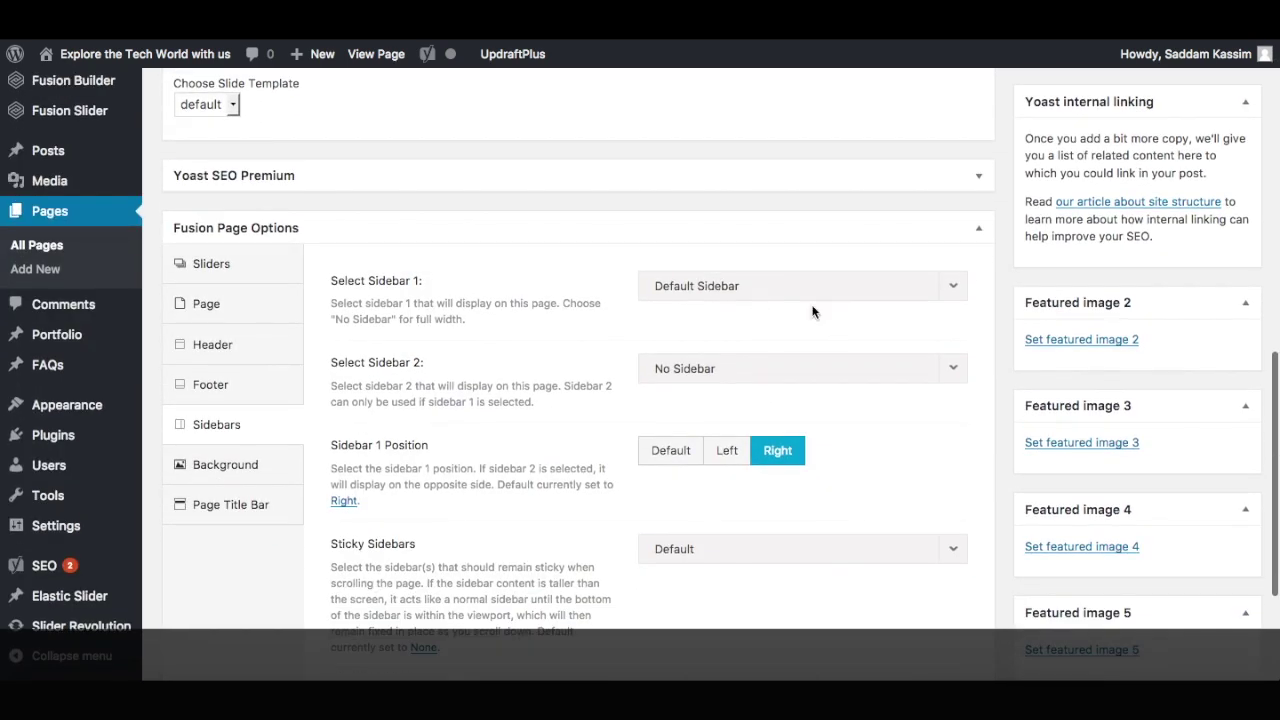
- Assign the Slider Revolution Homepage (#3) slider to the page, update it, and view the live site
left_click(205, 263)
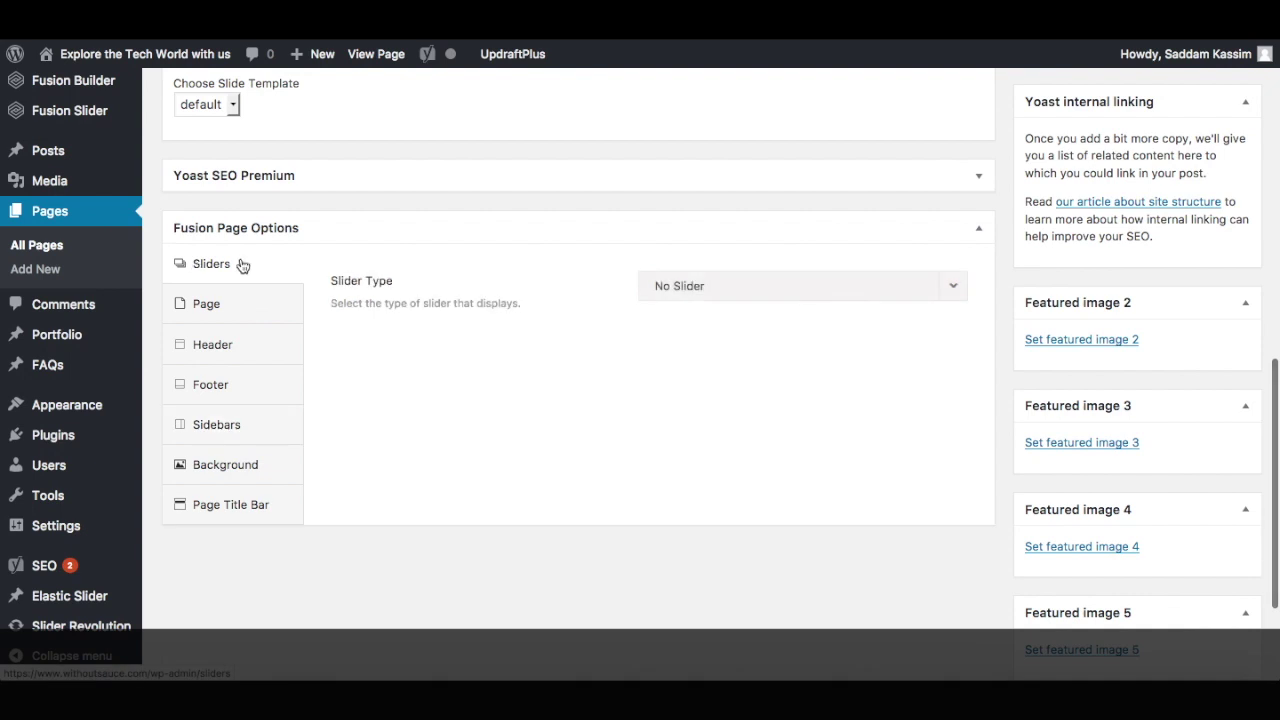
left_click(871, 290)
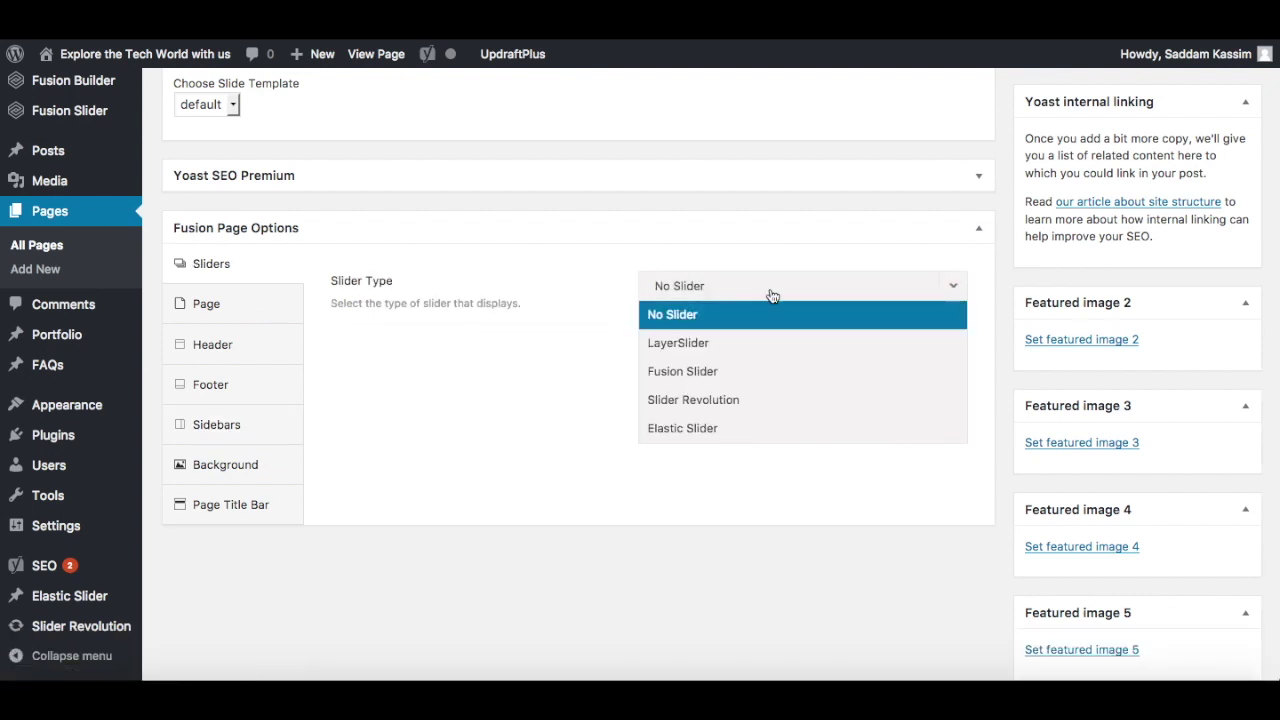
left_click(700, 400)
left_click(797, 357)
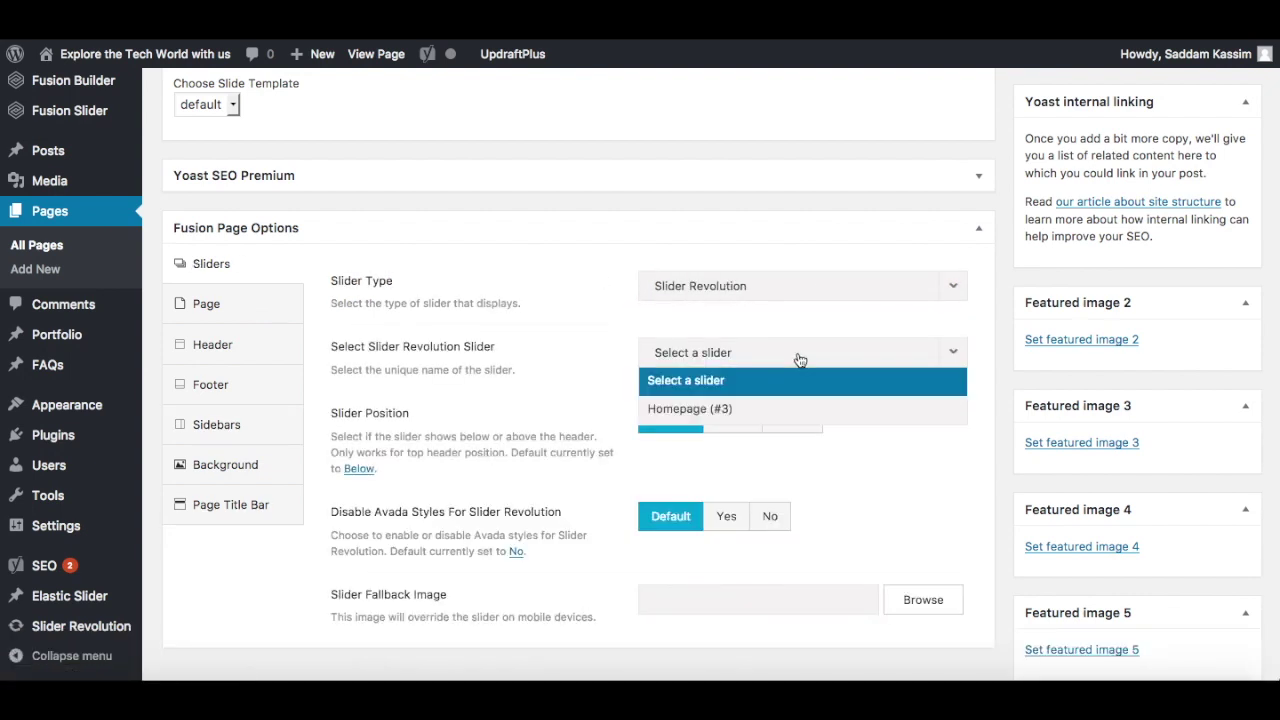
left_click(722, 410)
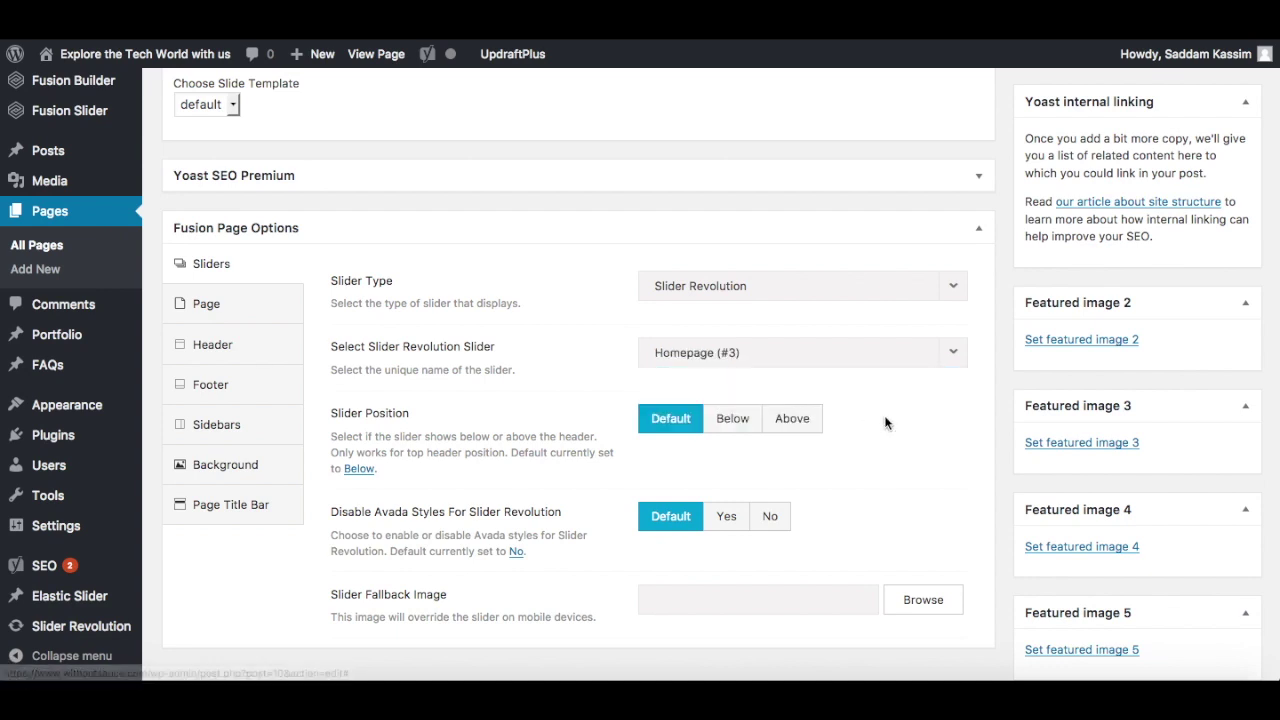
scroll(884, 350, "down", 2)
scroll(886, 420, "up", 5)
scroll(886, 425, "up", 8)
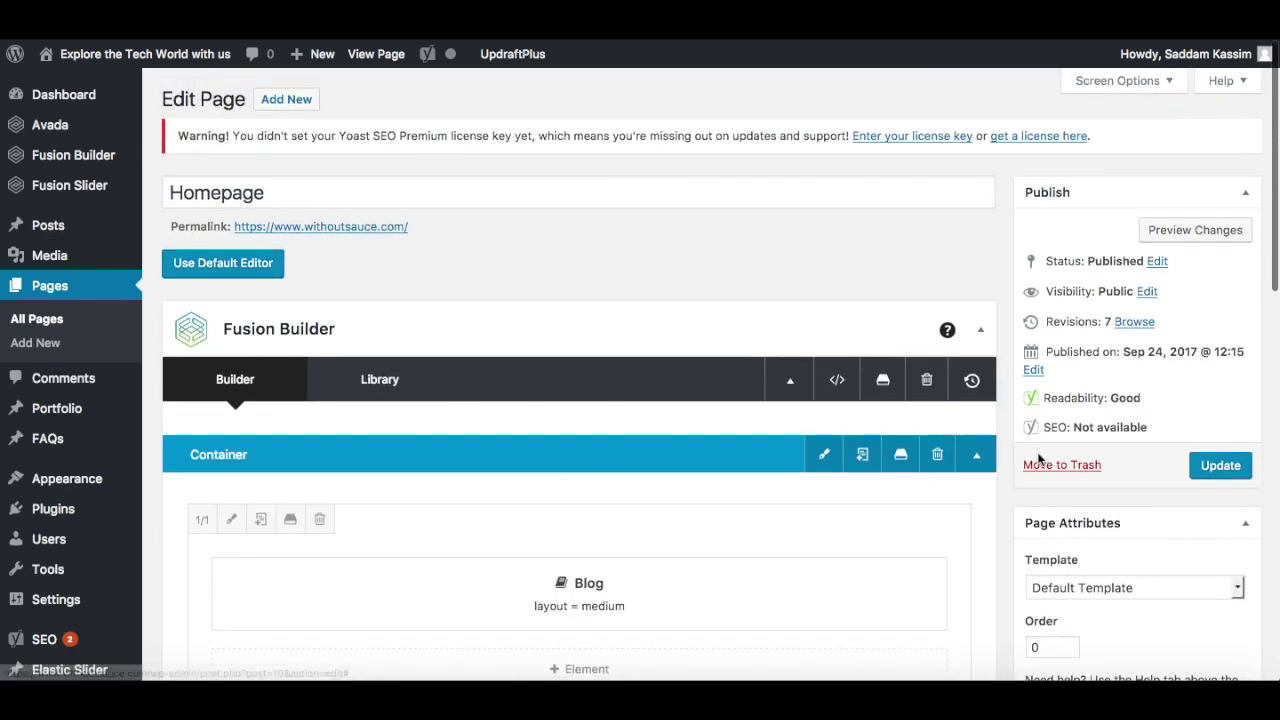
left_click(1221, 466)
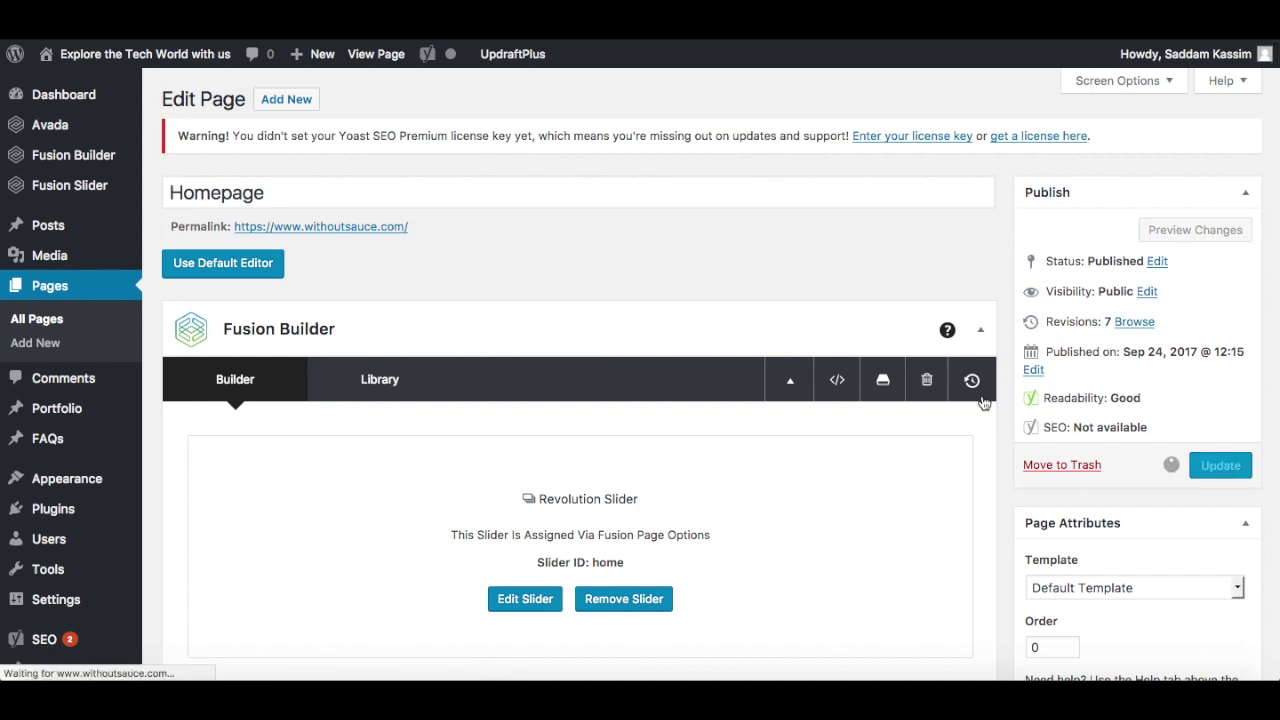
left_click(358, 56)
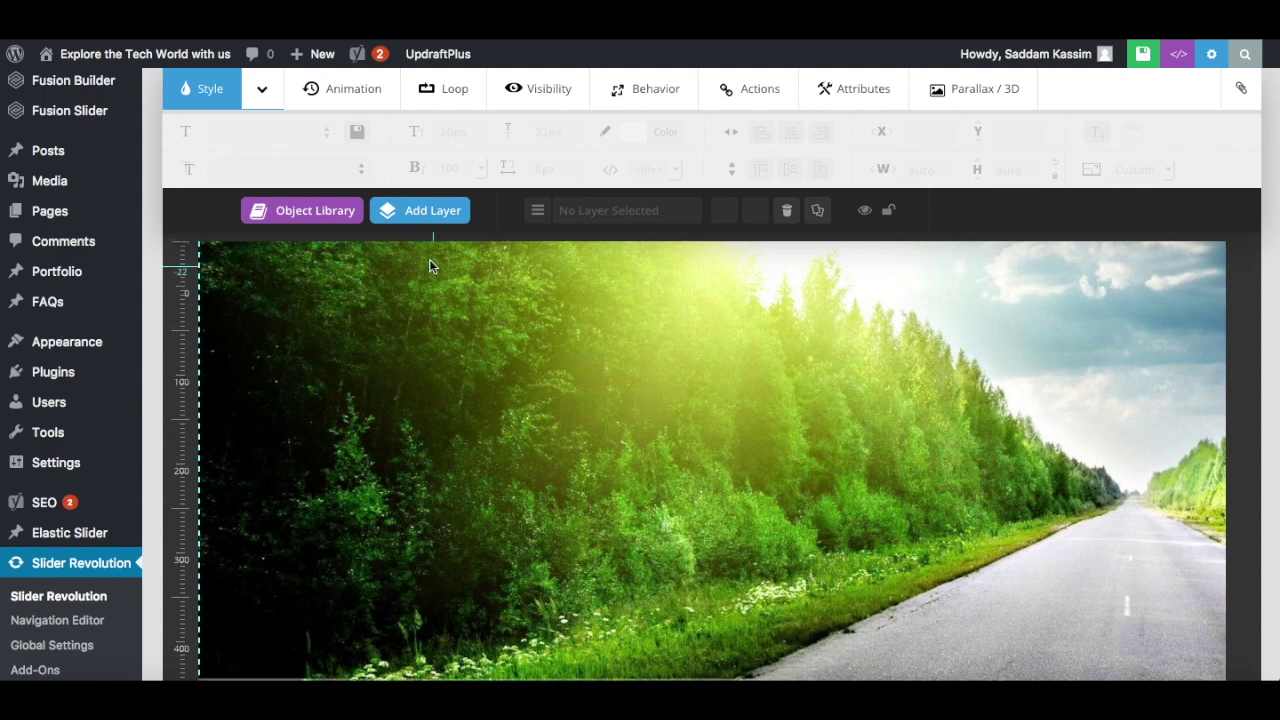
- Add a Text/Html layer reading 'This is the first slide' to the road-photo slide
mouse_move(428, 212)
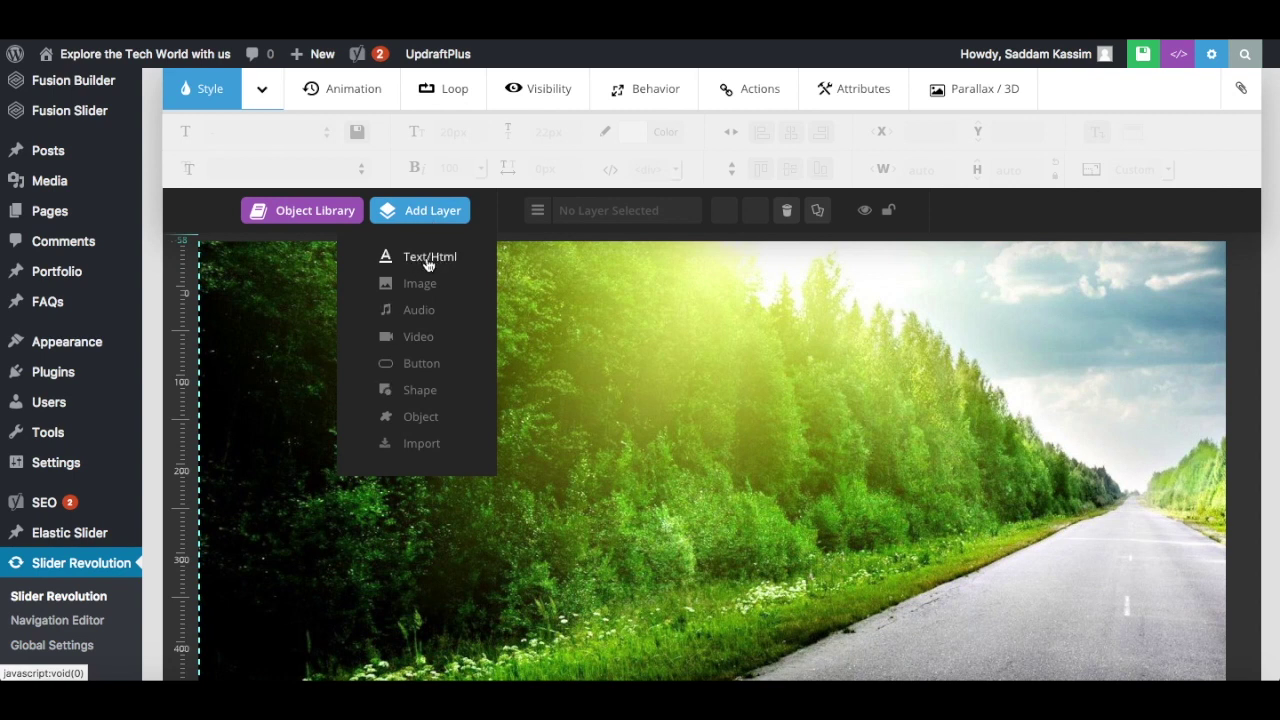
left_click(427, 262)
left_click_drag(610, 262, 510, 258)
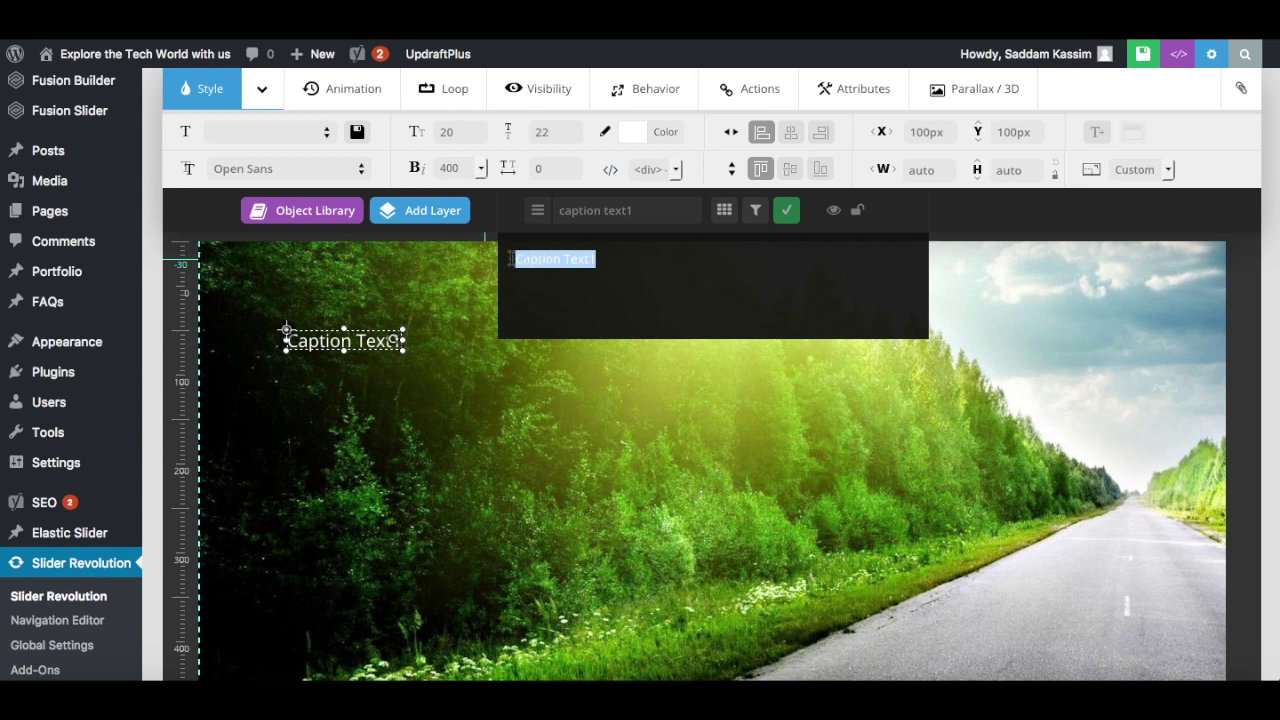
type("This is ")
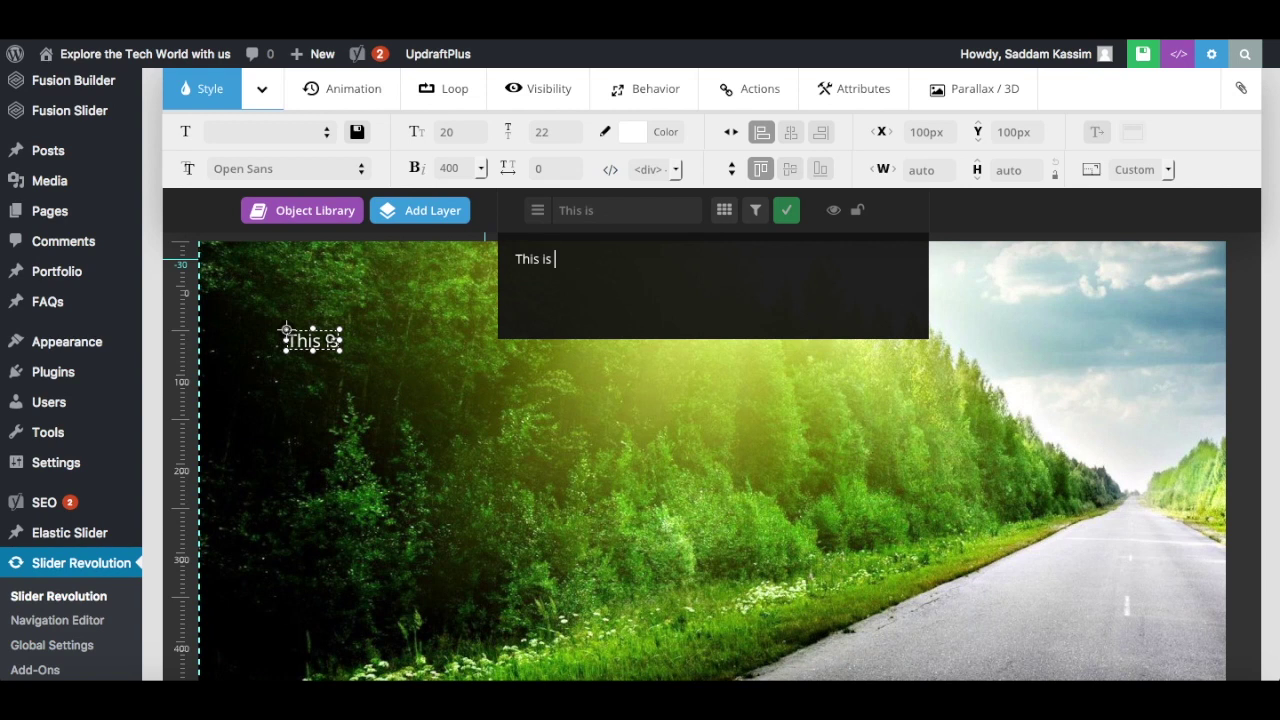
type("the first s")
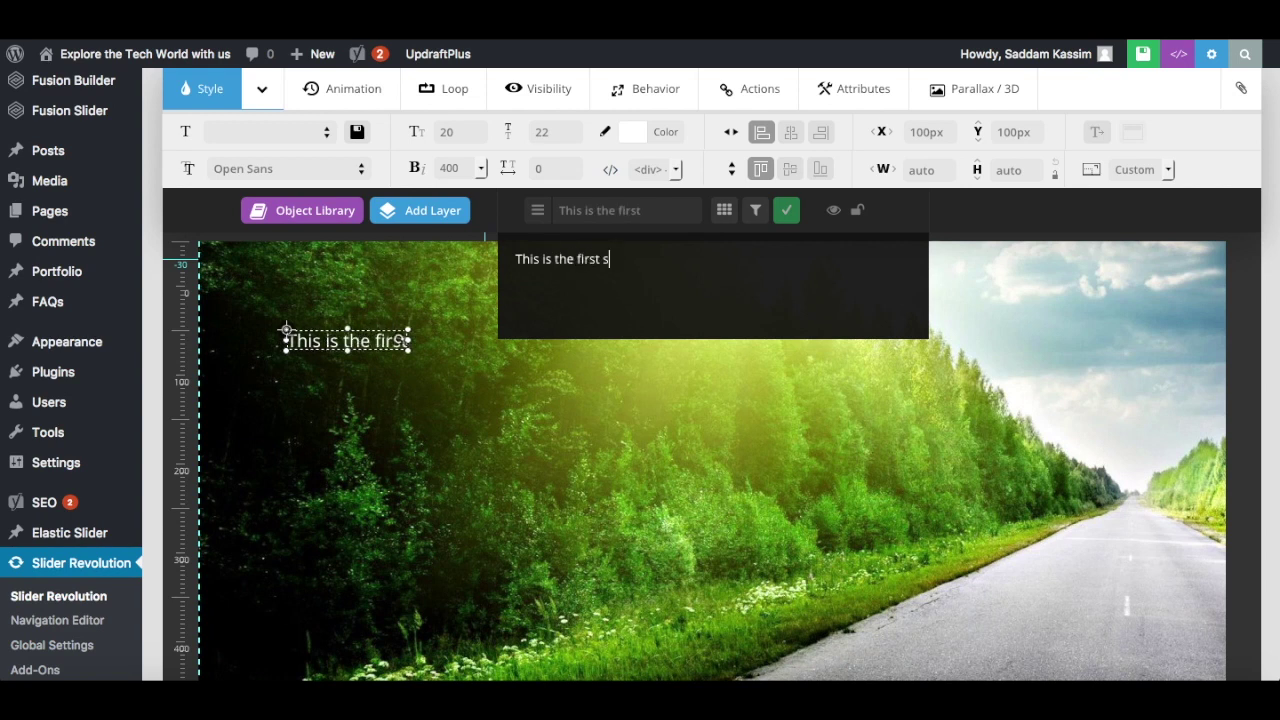
type("lidere")
left_click(597, 371)
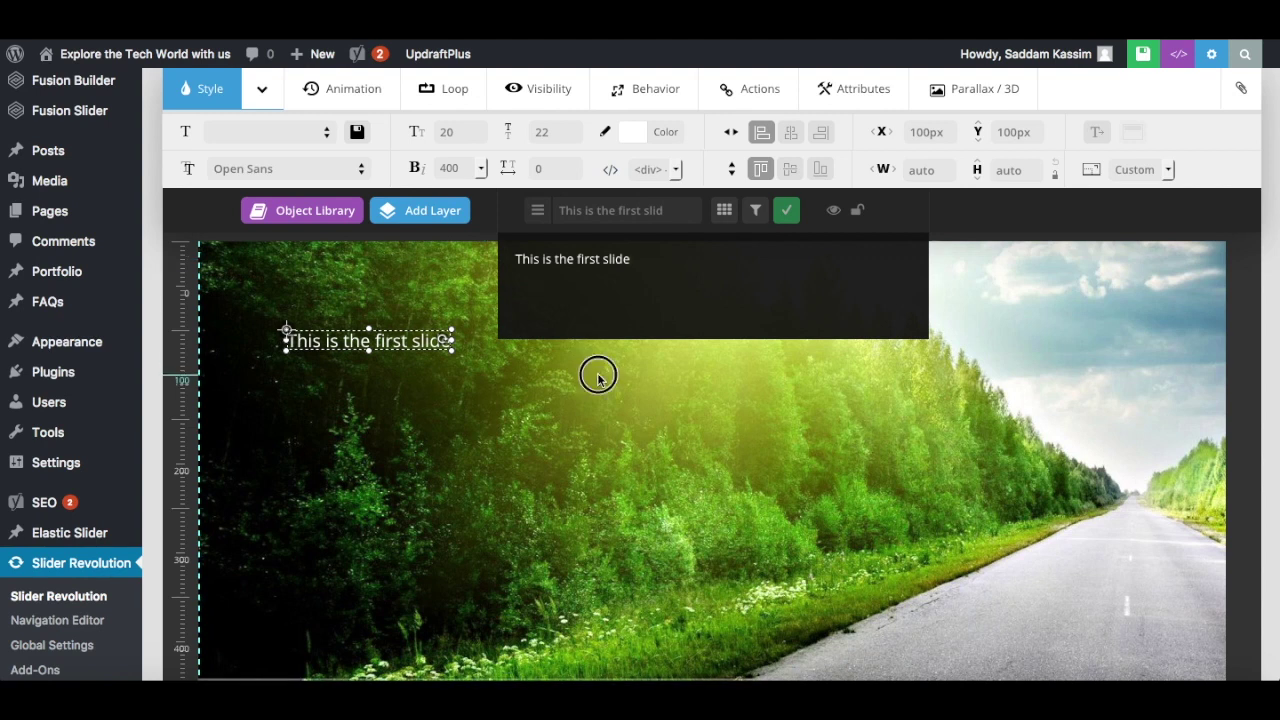
left_click(413, 342)
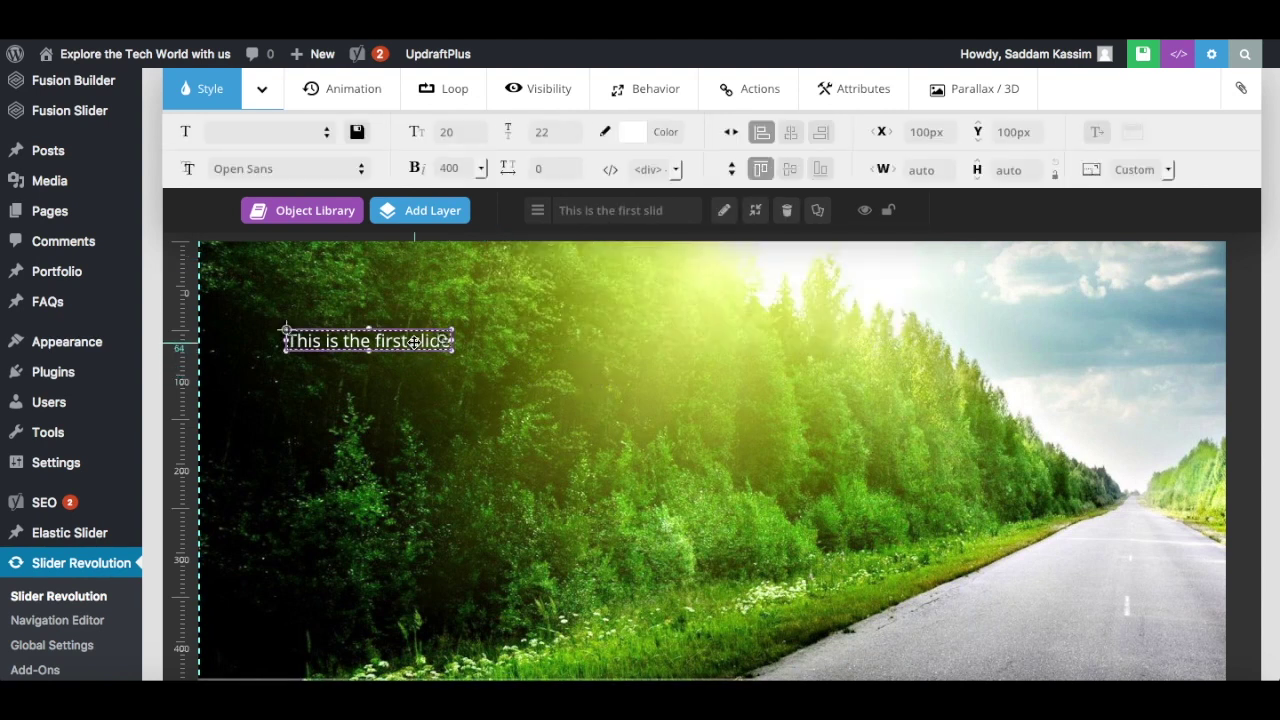
- Set the caption's font size and line height both to 71px
left_click(463, 132)
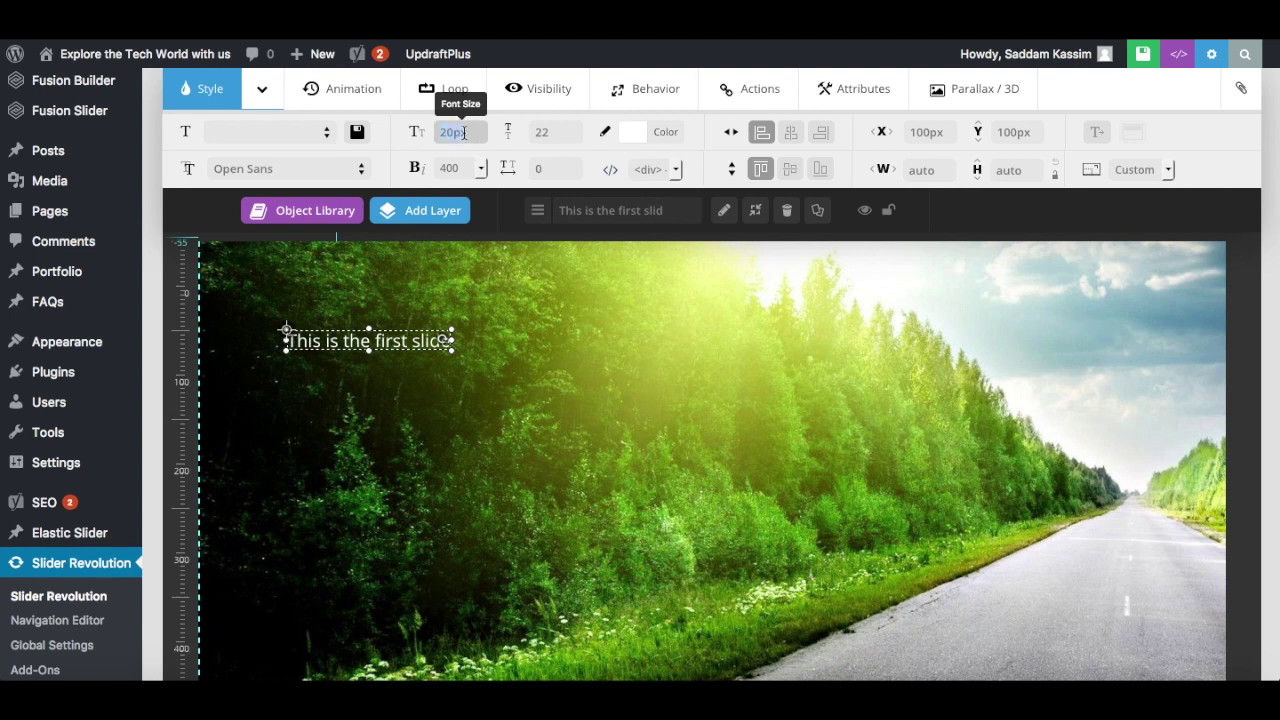
key("Up")
key("Up")
key("Up")
key("Up")
key("Up")
key("Up")
key("Up")
key("Up")
key("Up")
key("Up")
key("Up")
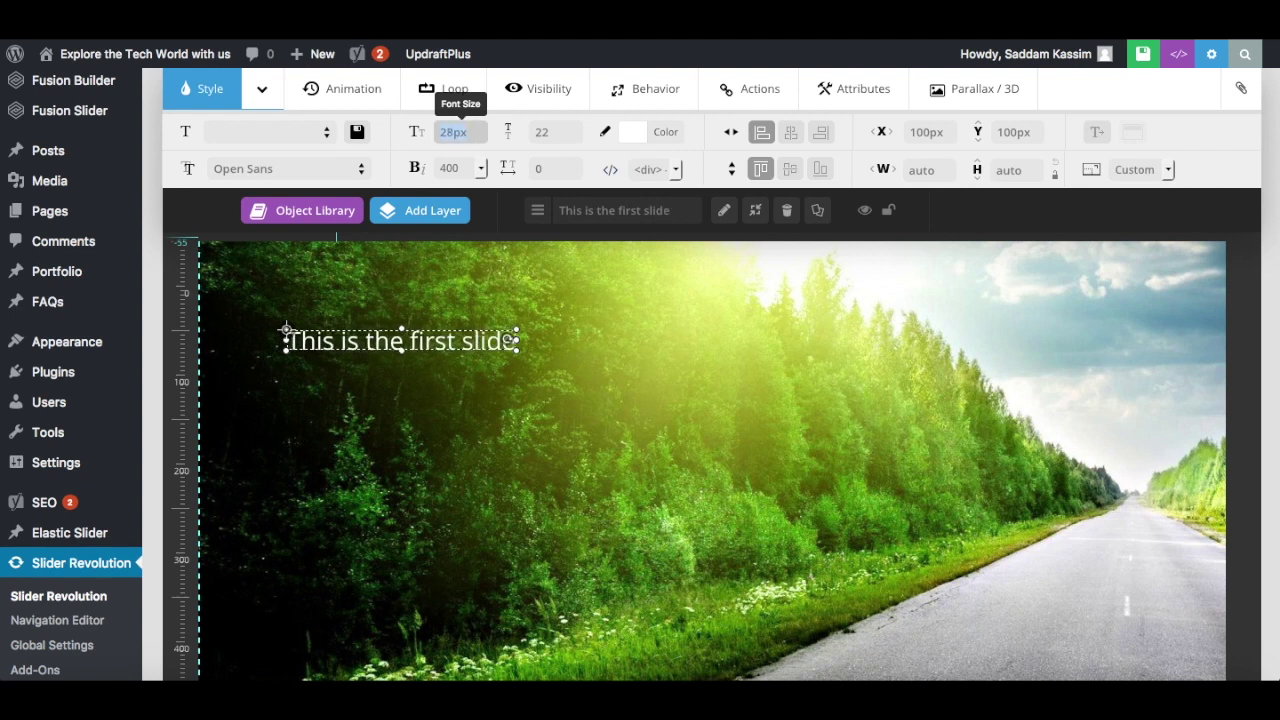
key("Up")
key("Up")
key("Up")
key("Up")
key("Up")
key("Up")
key("Up")
key("Up")
key("Up")
key("Up")
key("Up")
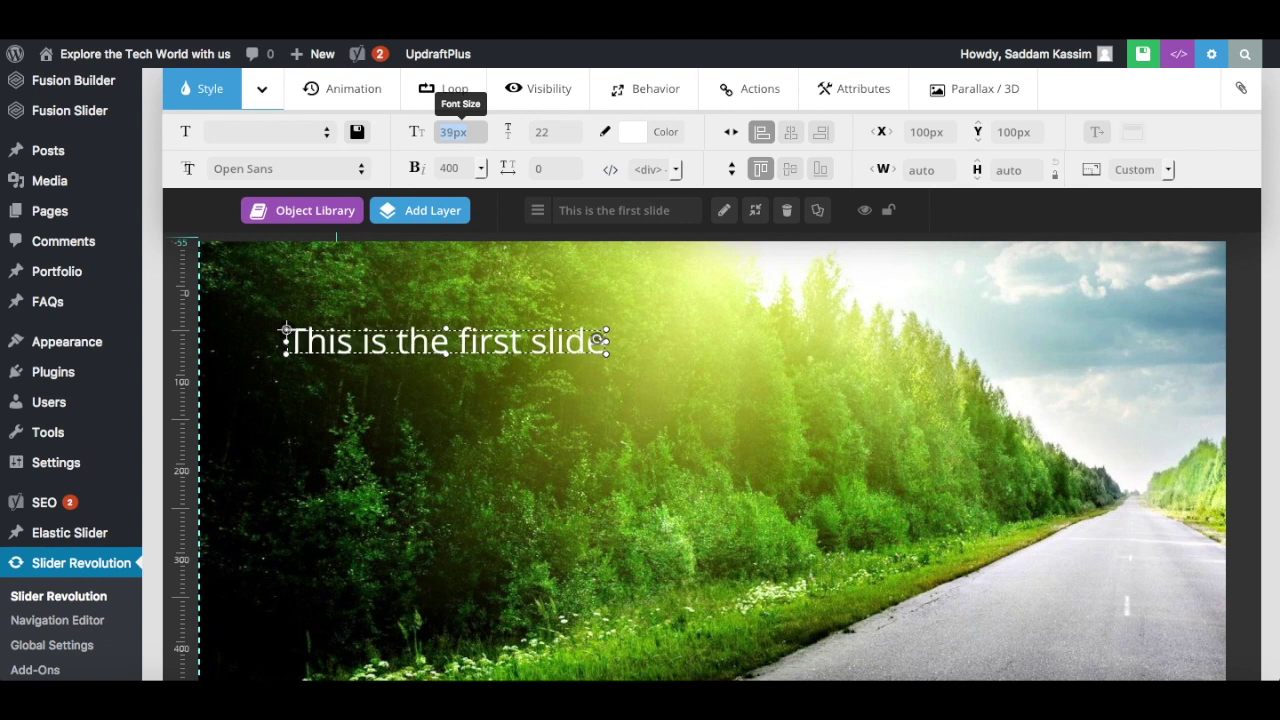
key("Up")
key("Up")
key("Up")
key("Up")
key("Up")
key("Up")
key("Up")
key("Up")
key("Up")
key("Up")
key("Up")
key("Up")
key("Up")
key("Up")
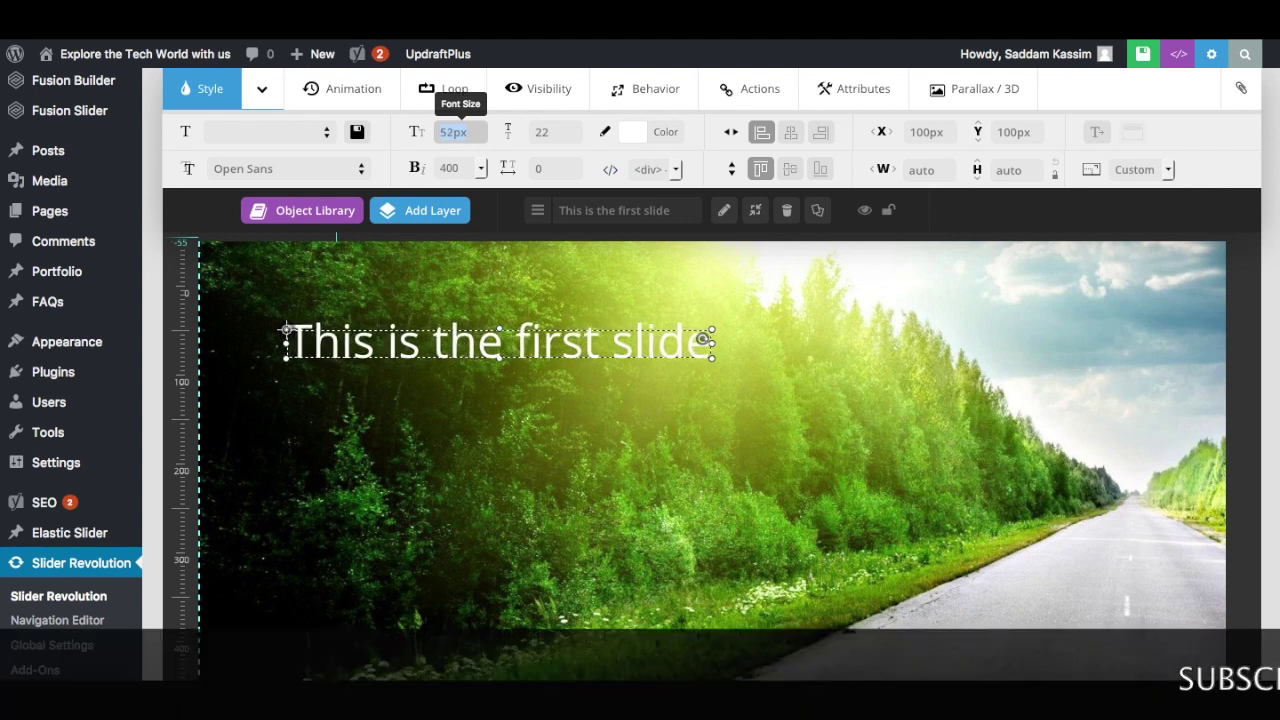
key("Up")
key("Up")
key("Up")
key("Up")
key("Up")
key("Up")
key("Up")
key("Up")
key("Up")
key("Up")
key("Up")
key("Up")
key("Up")
key("Up")
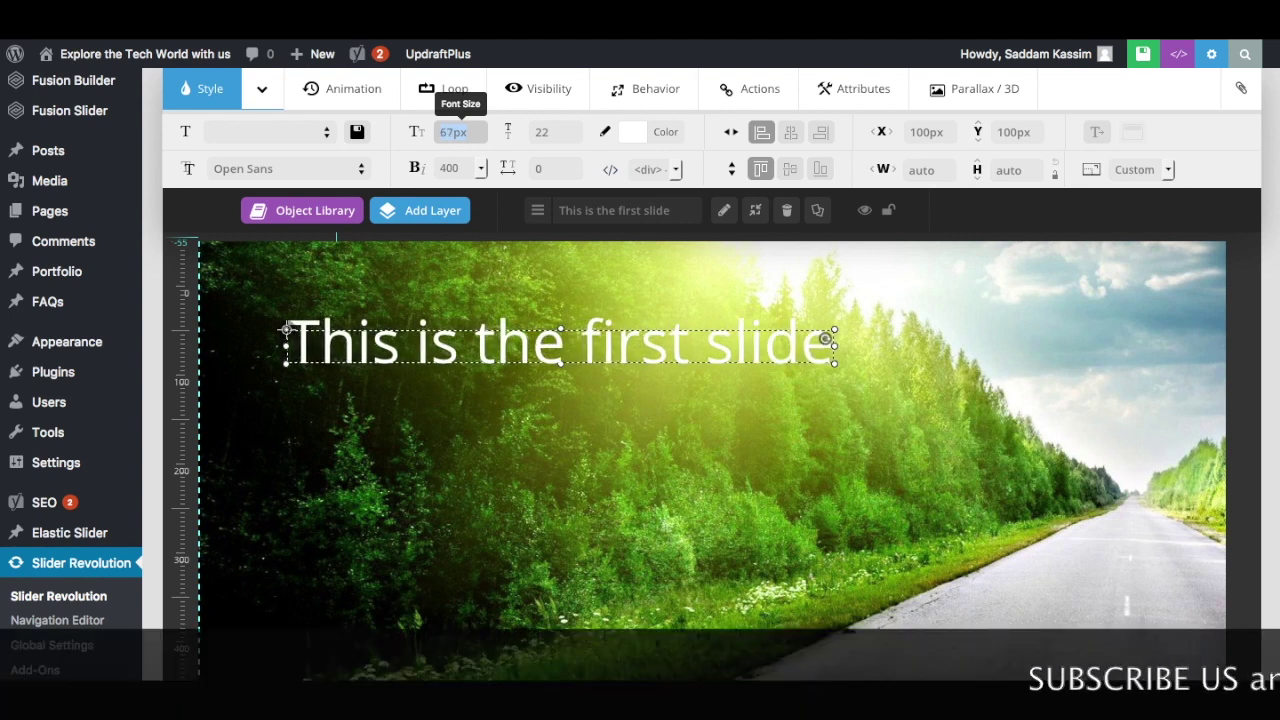
key("Up")
left_click(561, 130)
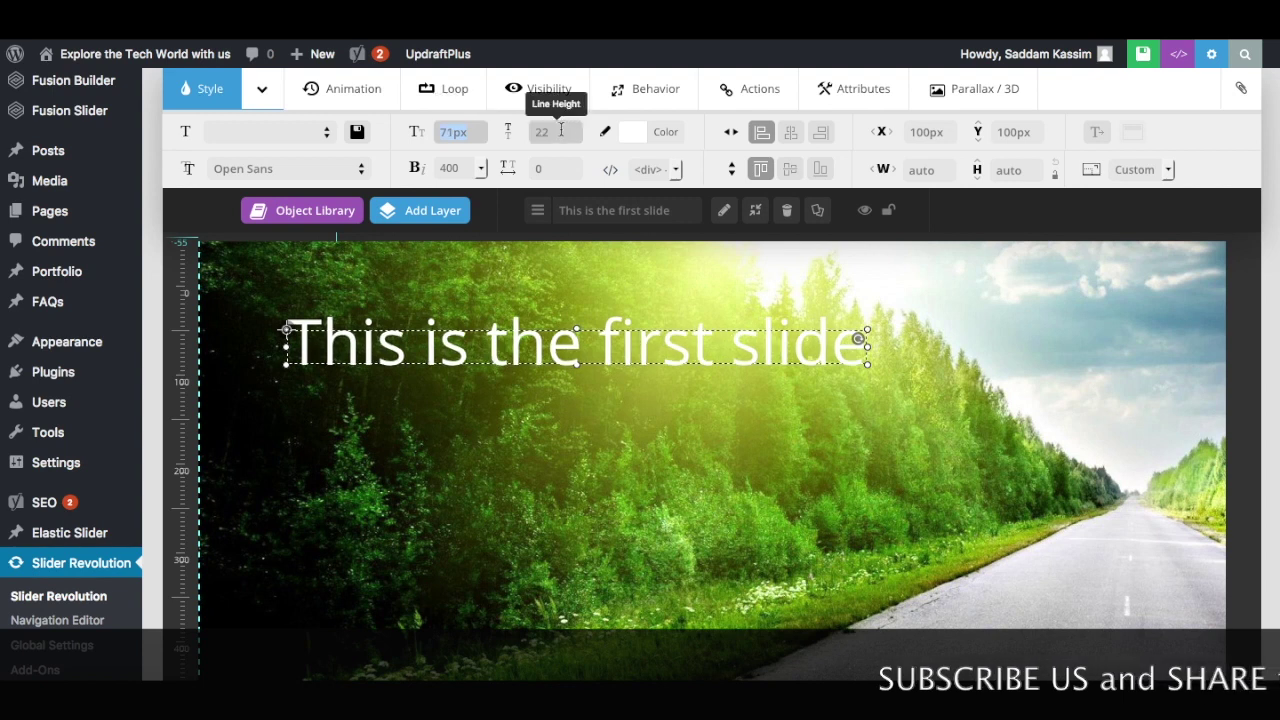
type("71")
key("Return")
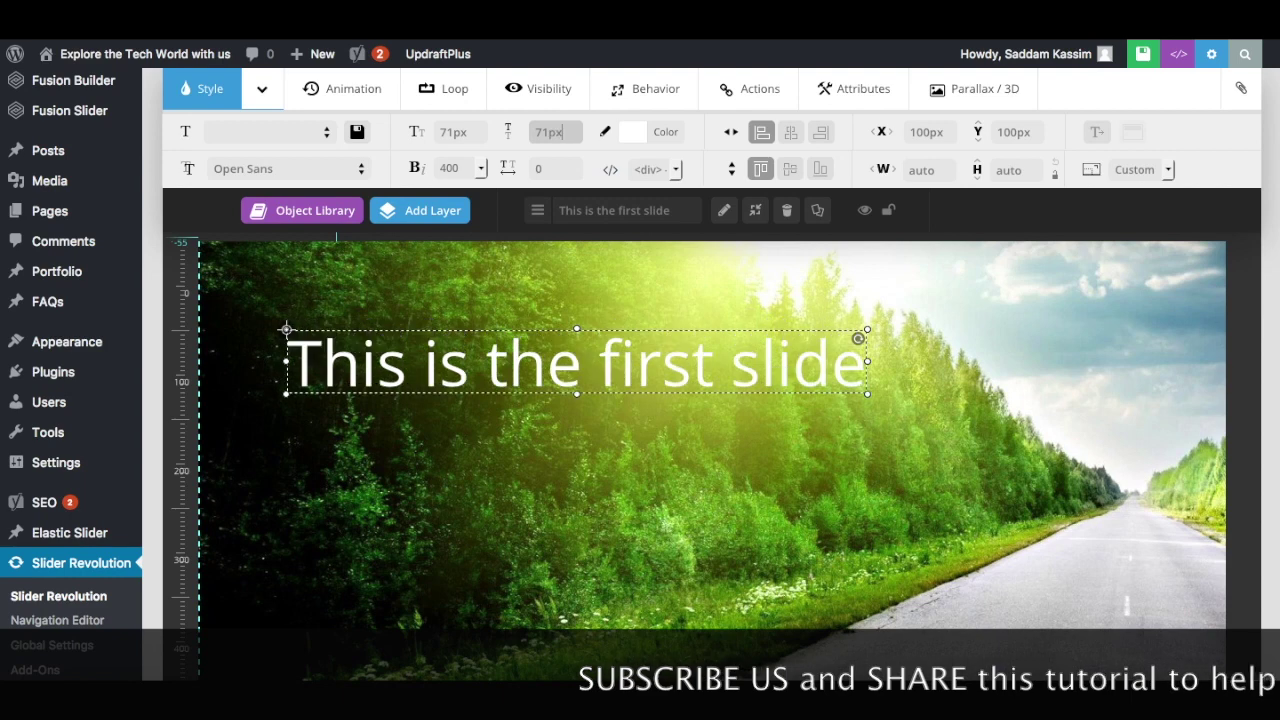
- Move the caption to the slide's lower left, make it yellow, and save the slide
left_click_drag(609, 366, 564, 608)
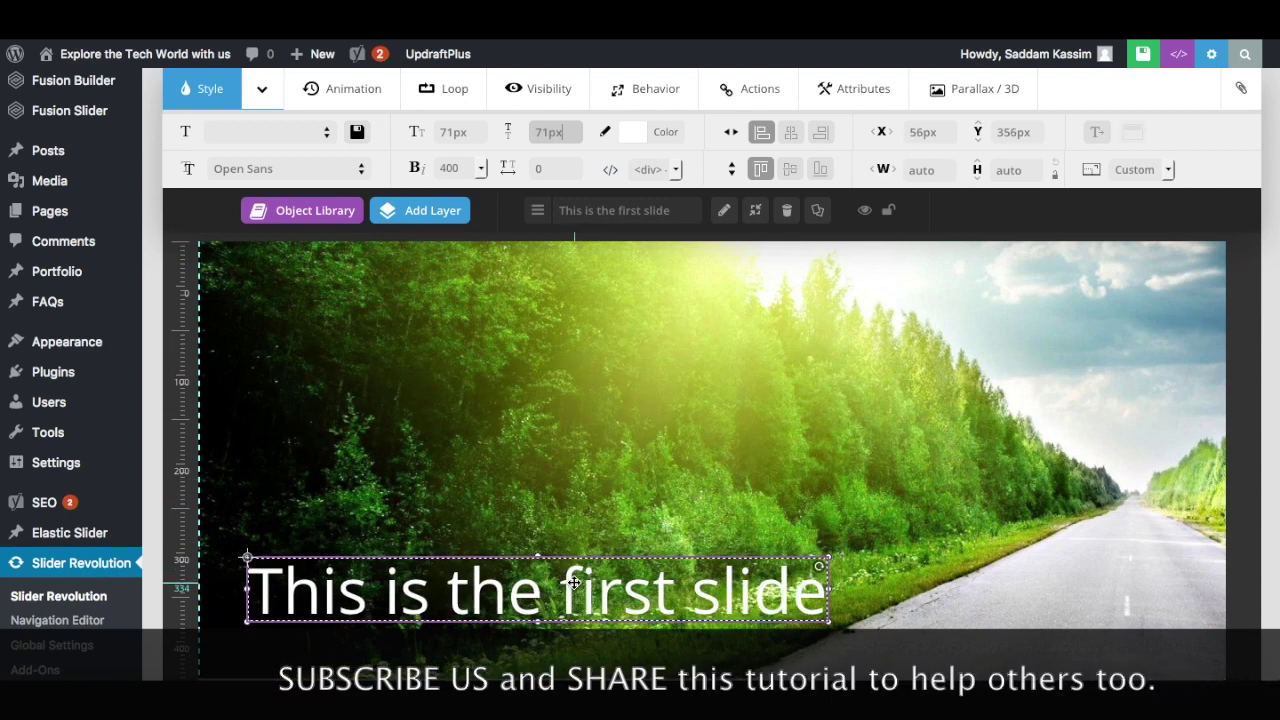
scroll(850, 484, "down", 1)
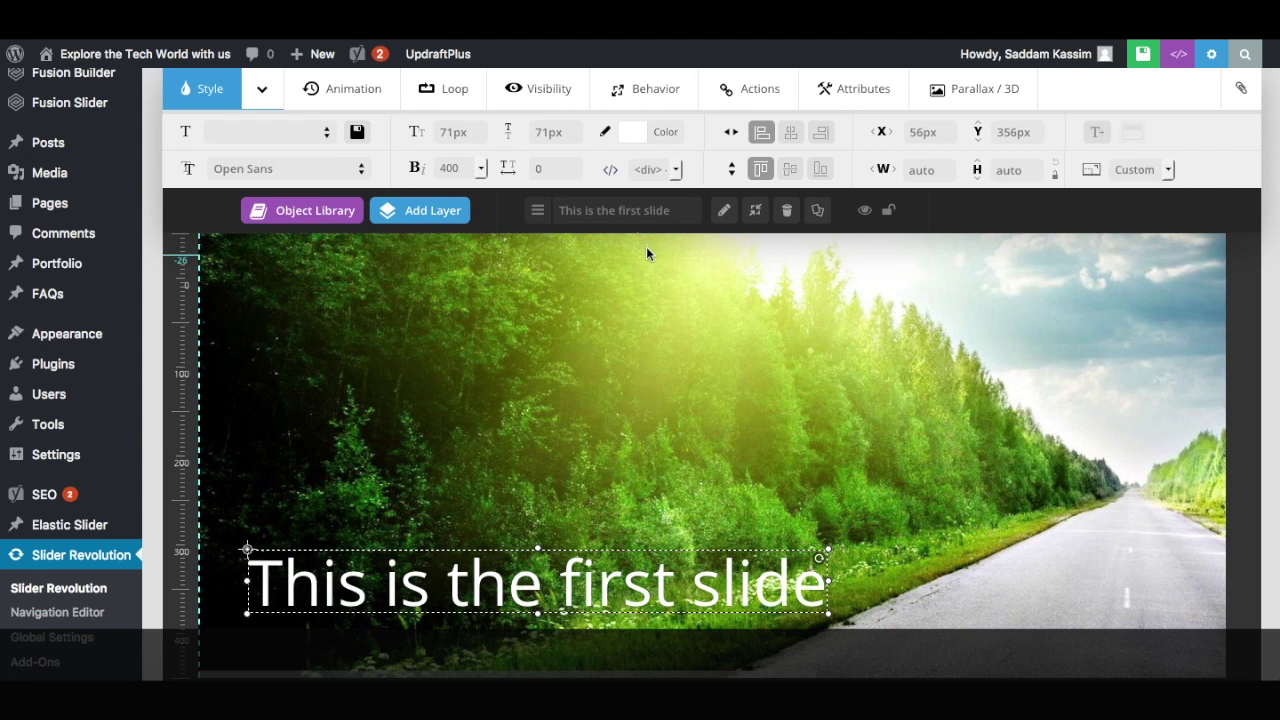
left_click(635, 131)
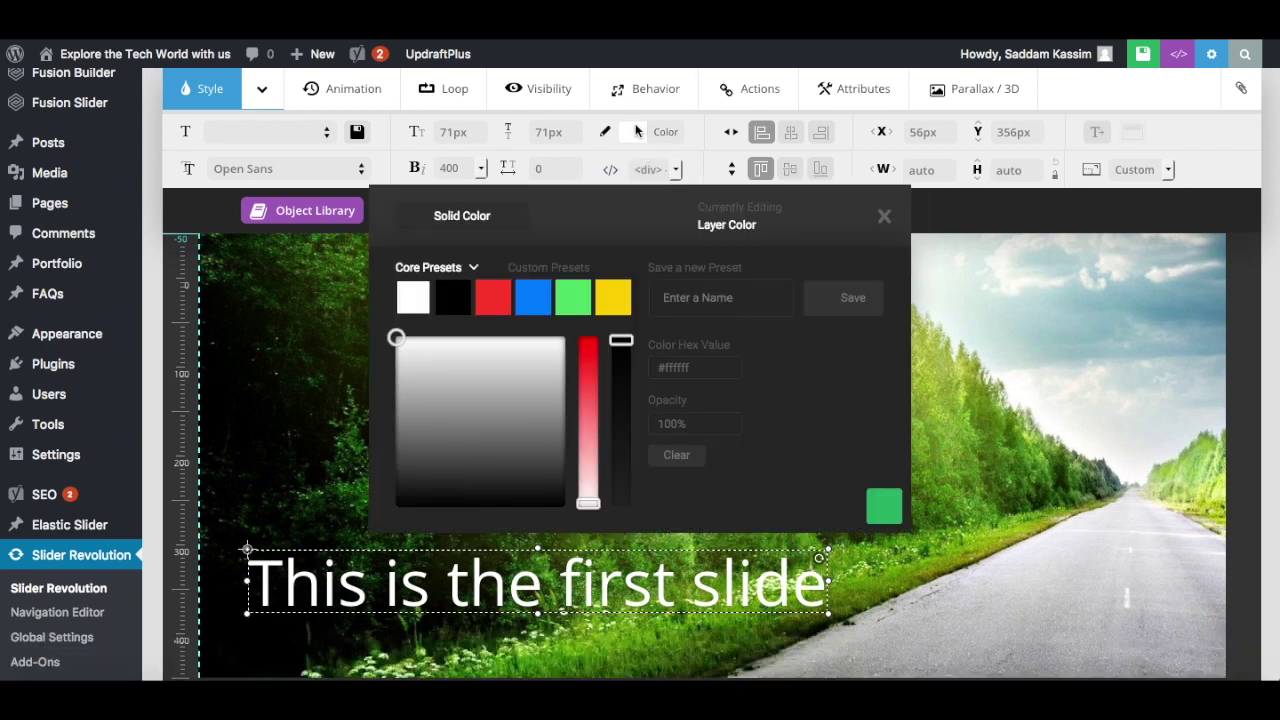
left_click(610, 297)
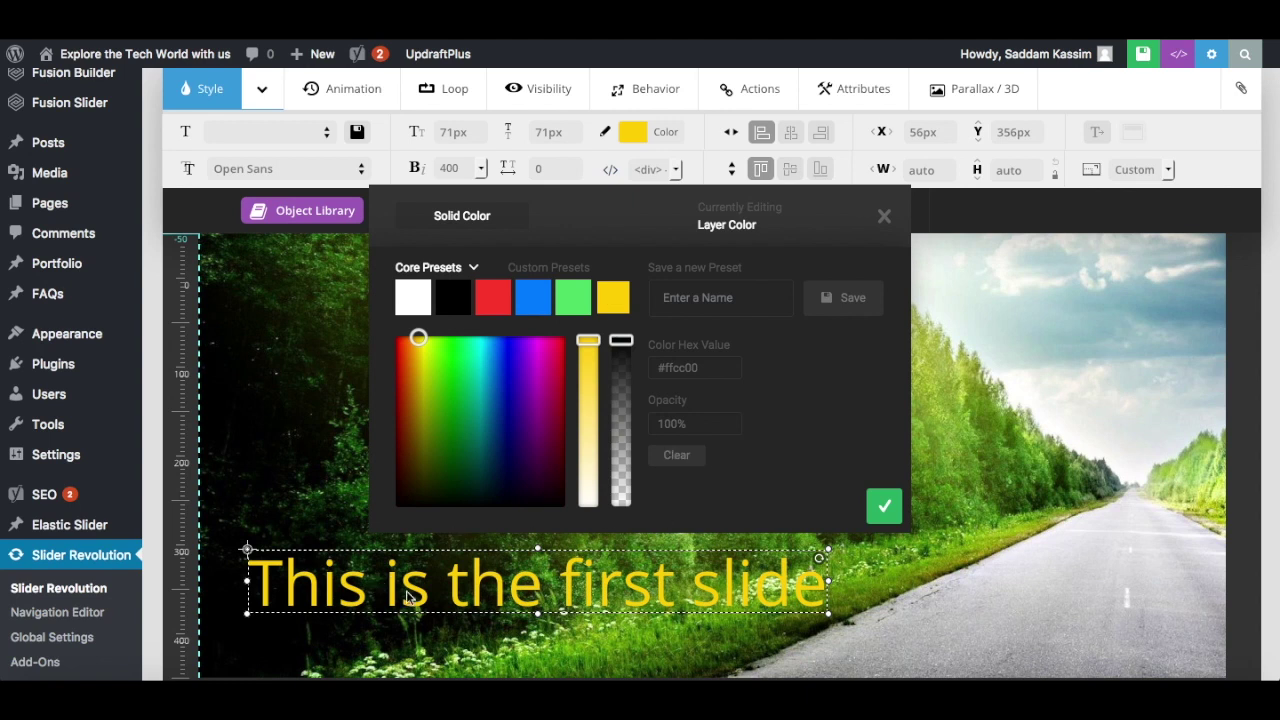
left_click(885, 507)
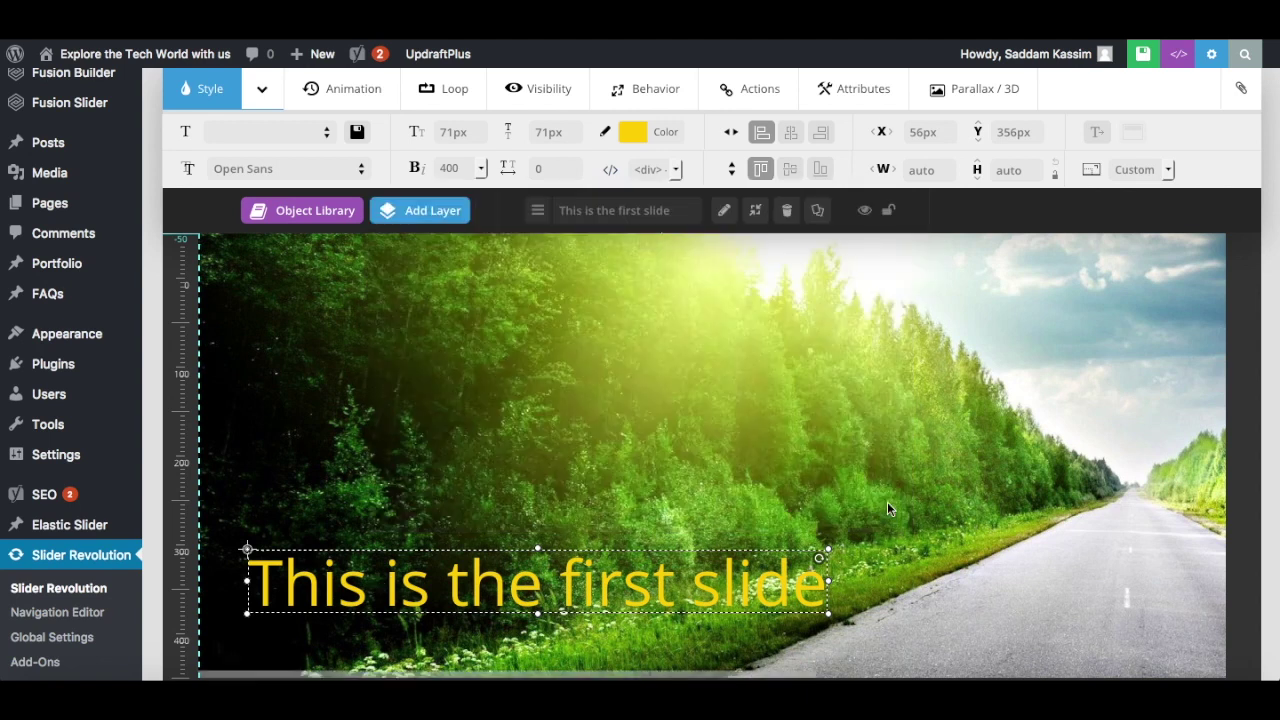
scroll(788, 448, "down", 1)
scroll(788, 448, "up", 1)
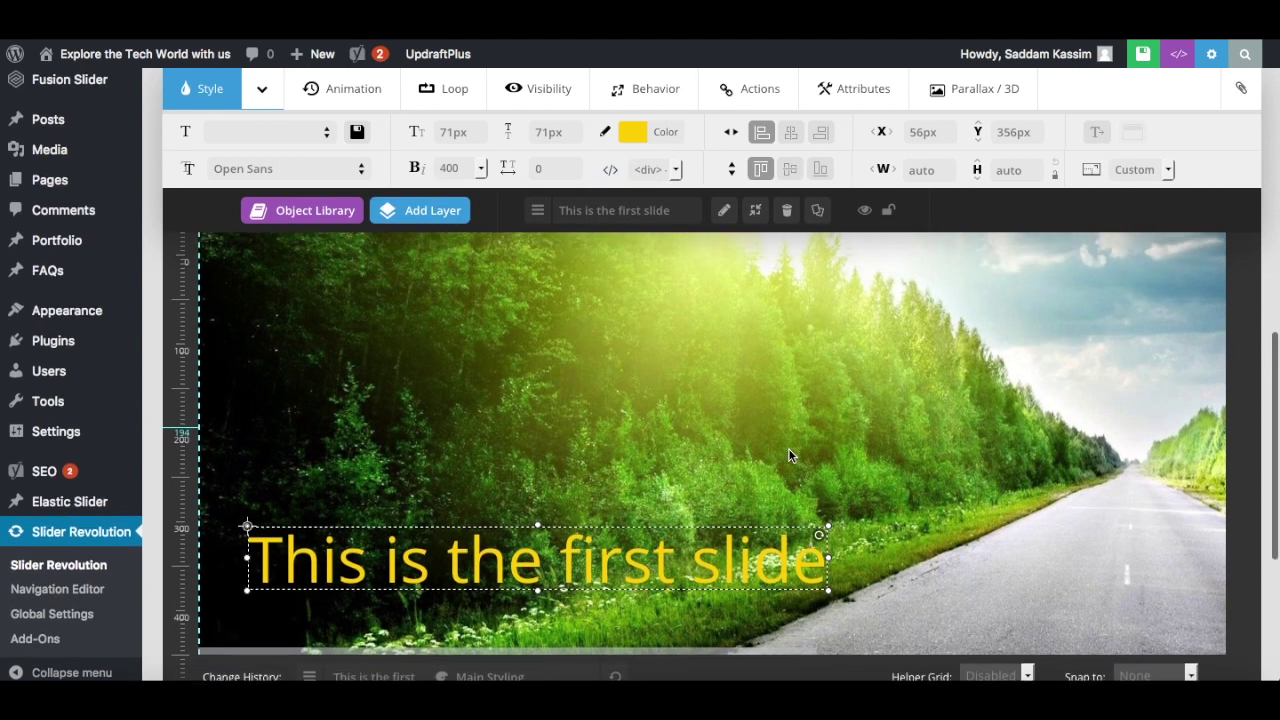
left_click(1142, 55)
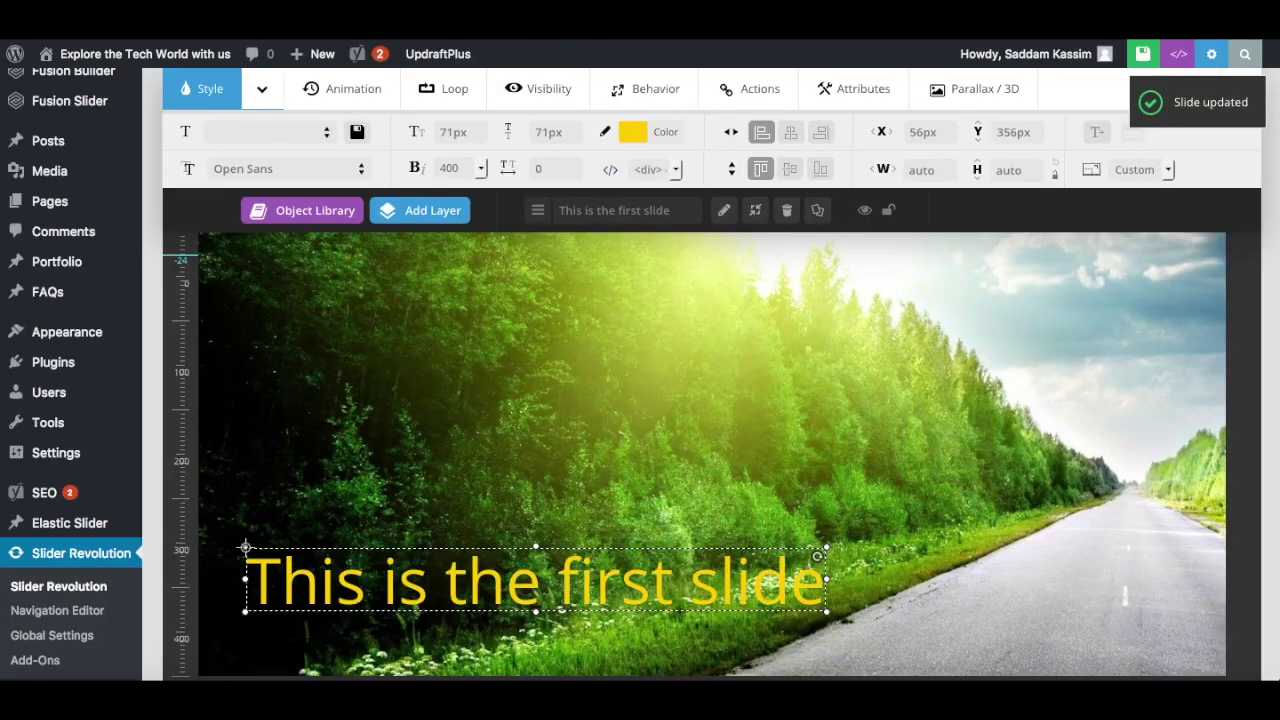
mouse_move(372, 220)
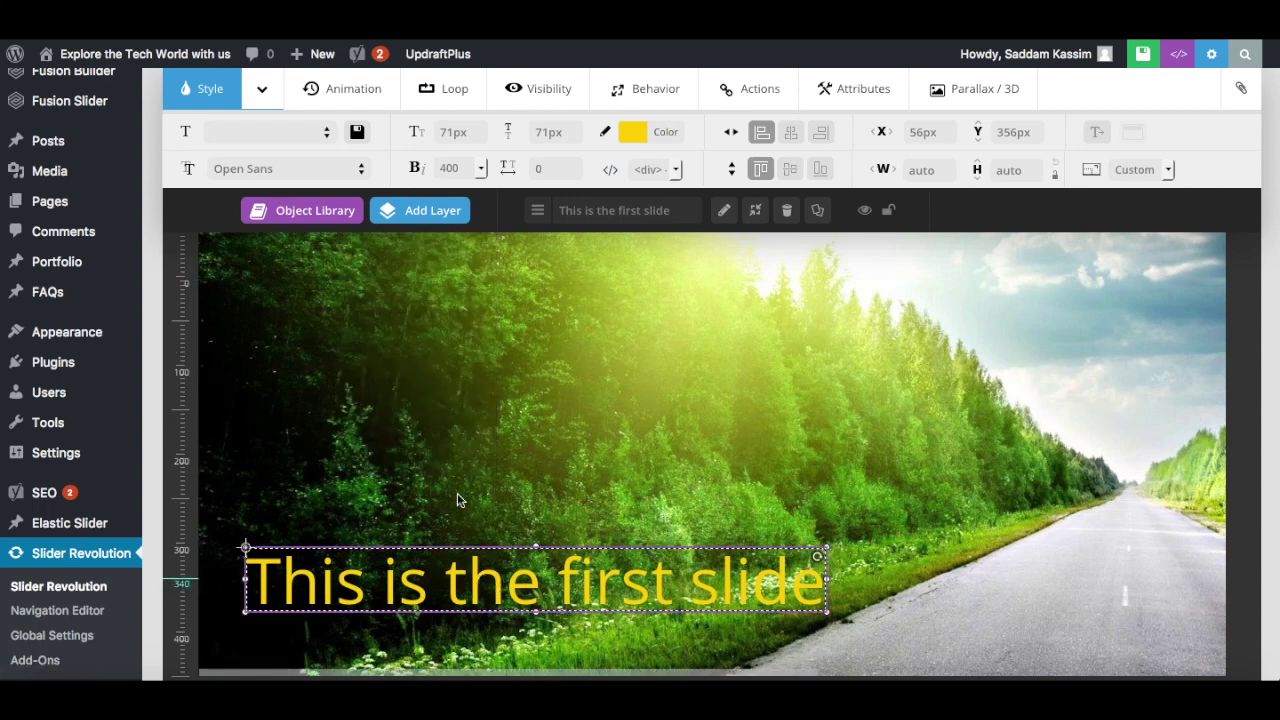
- Give the caption a LettersFlyInFromLeft entrance animation at 1500 ms speed
left_click(345, 91)
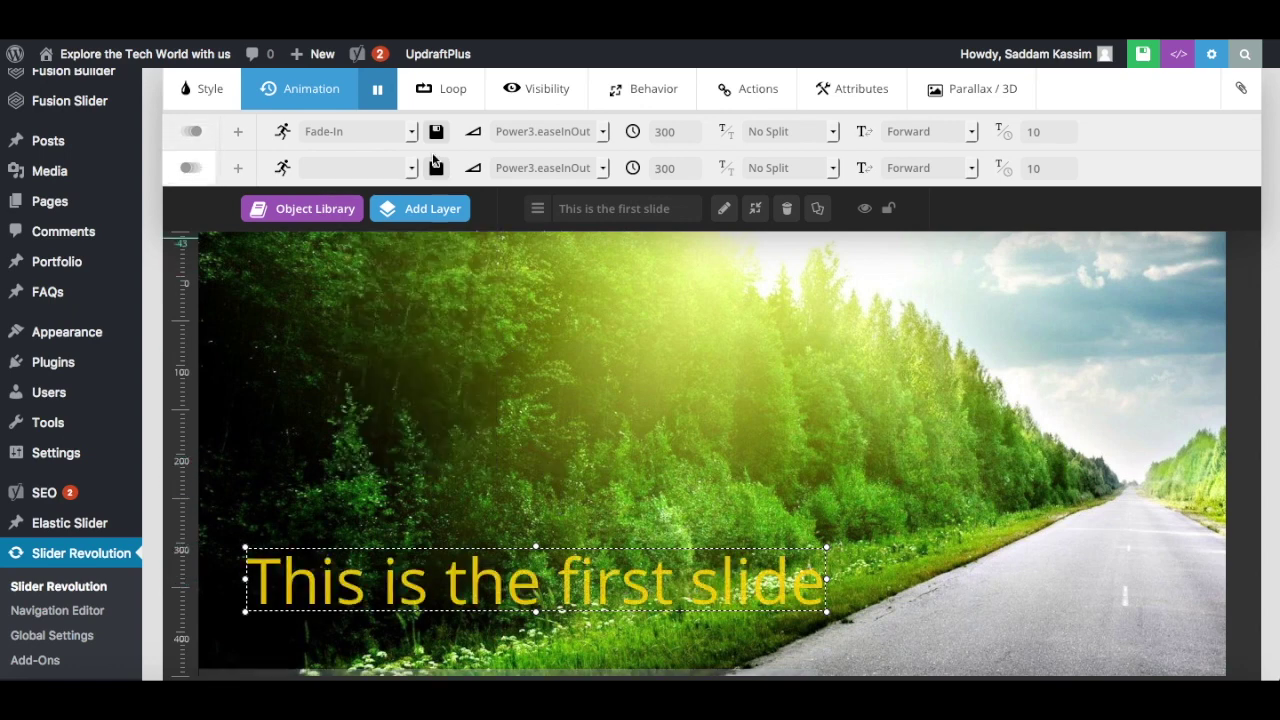
left_click(413, 133)
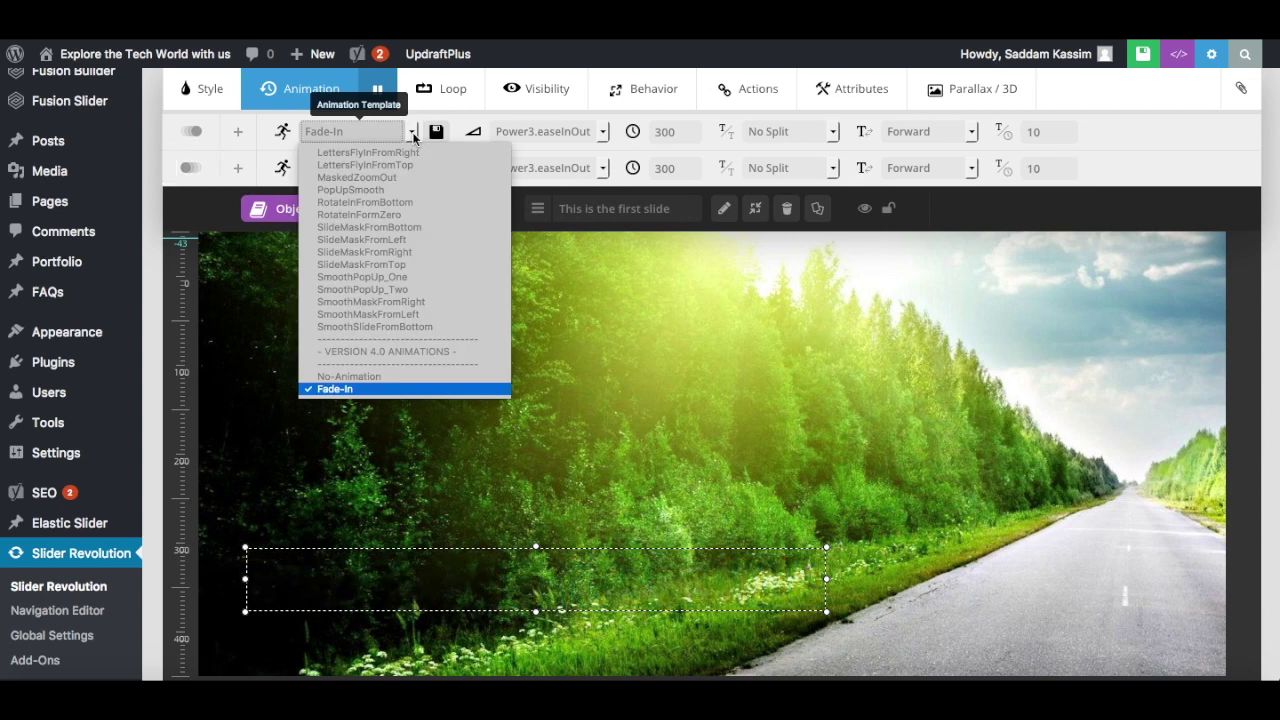
scroll(417, 199, "up", 1)
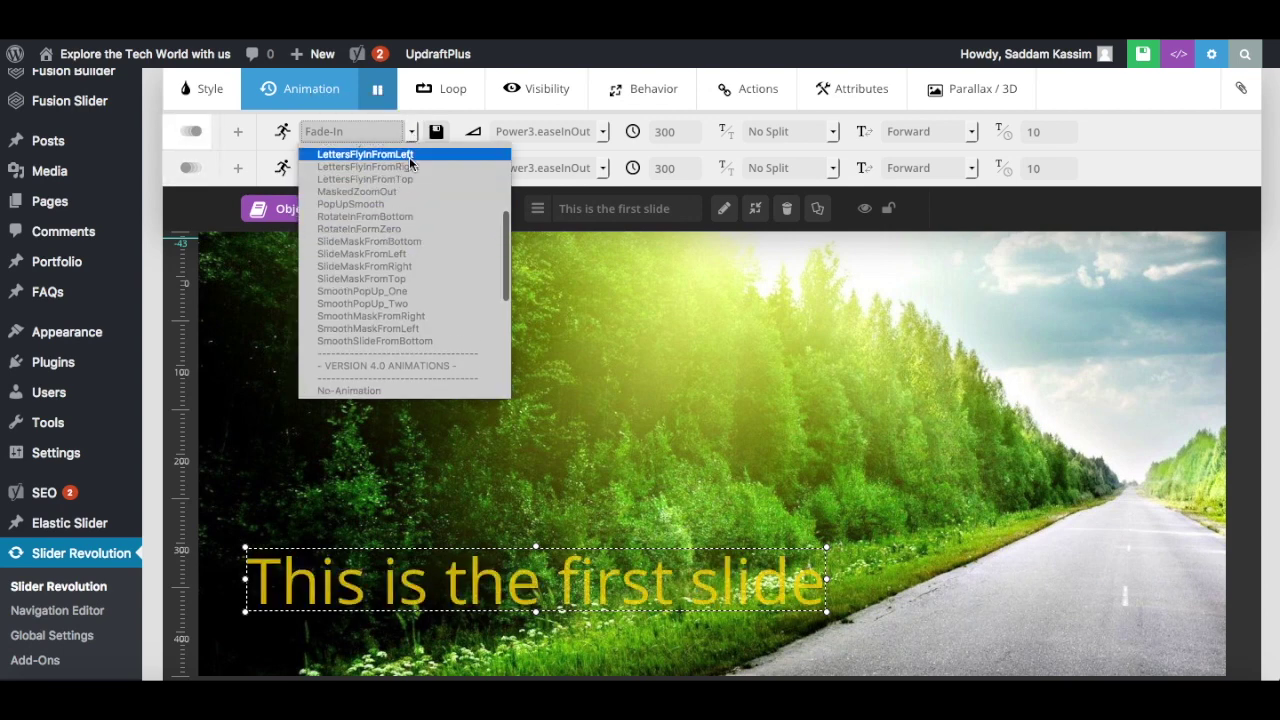
left_click(365, 154)
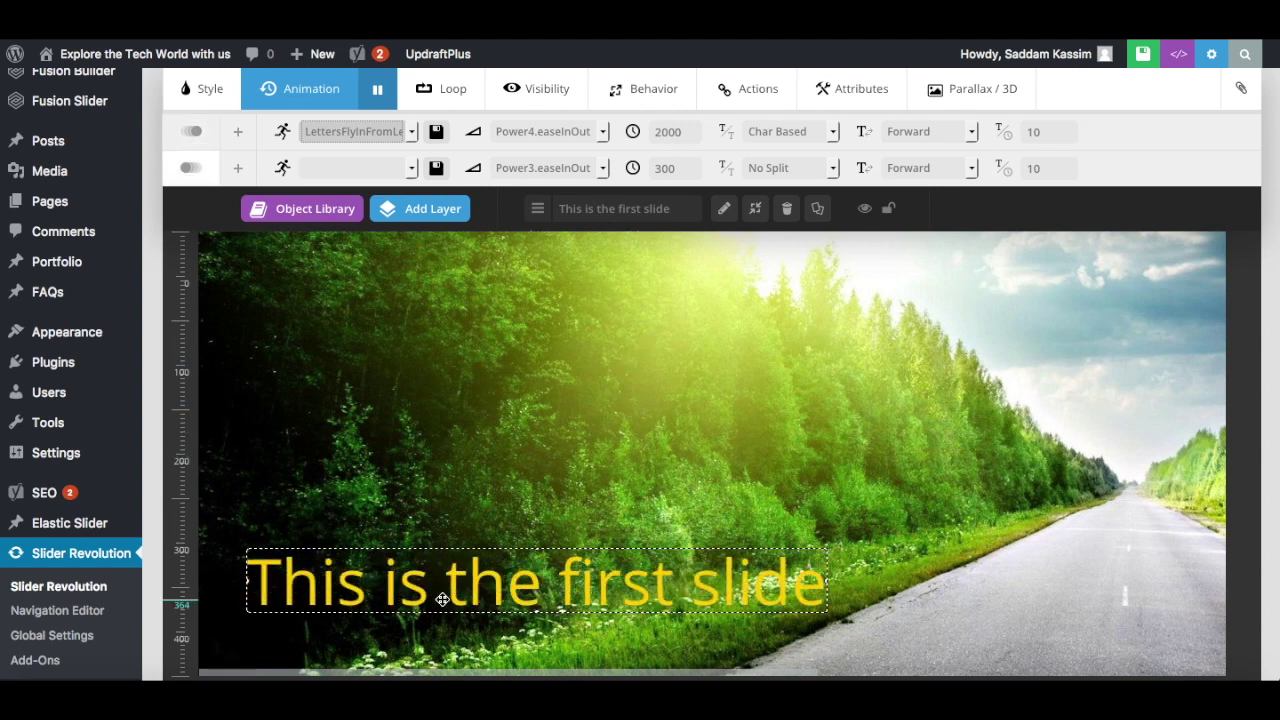
double_click(687, 133)
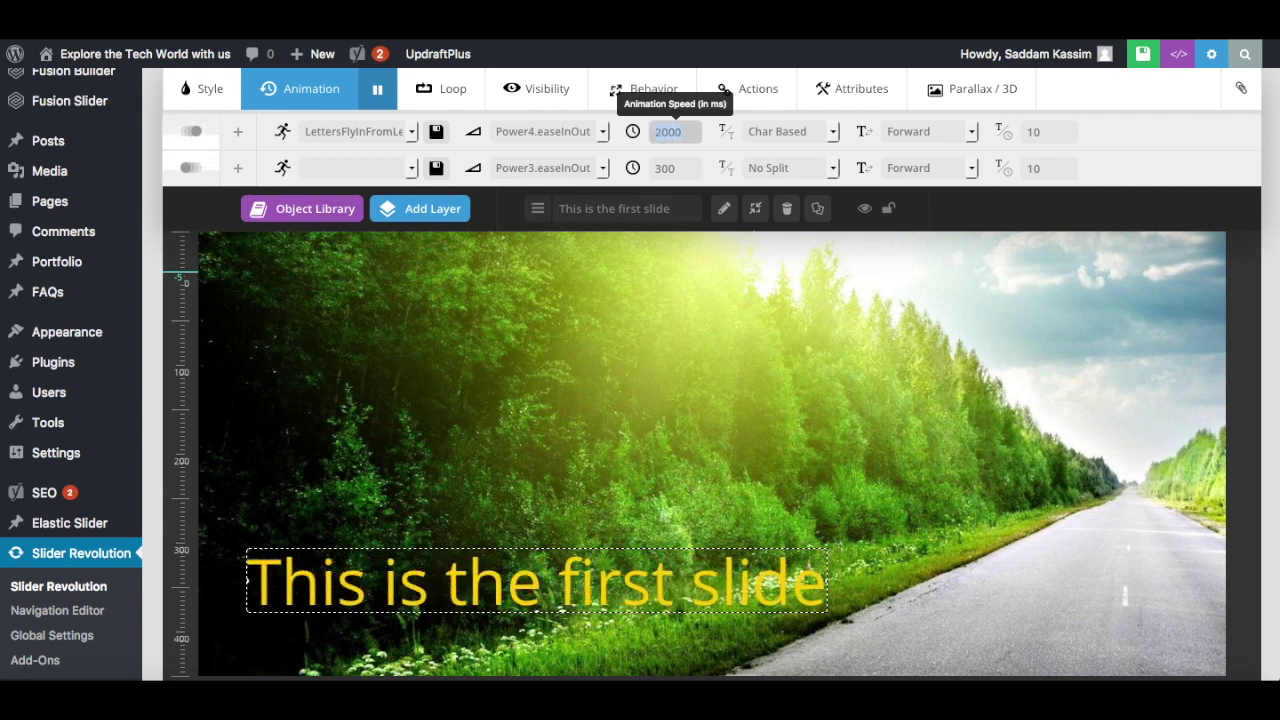
type("15")
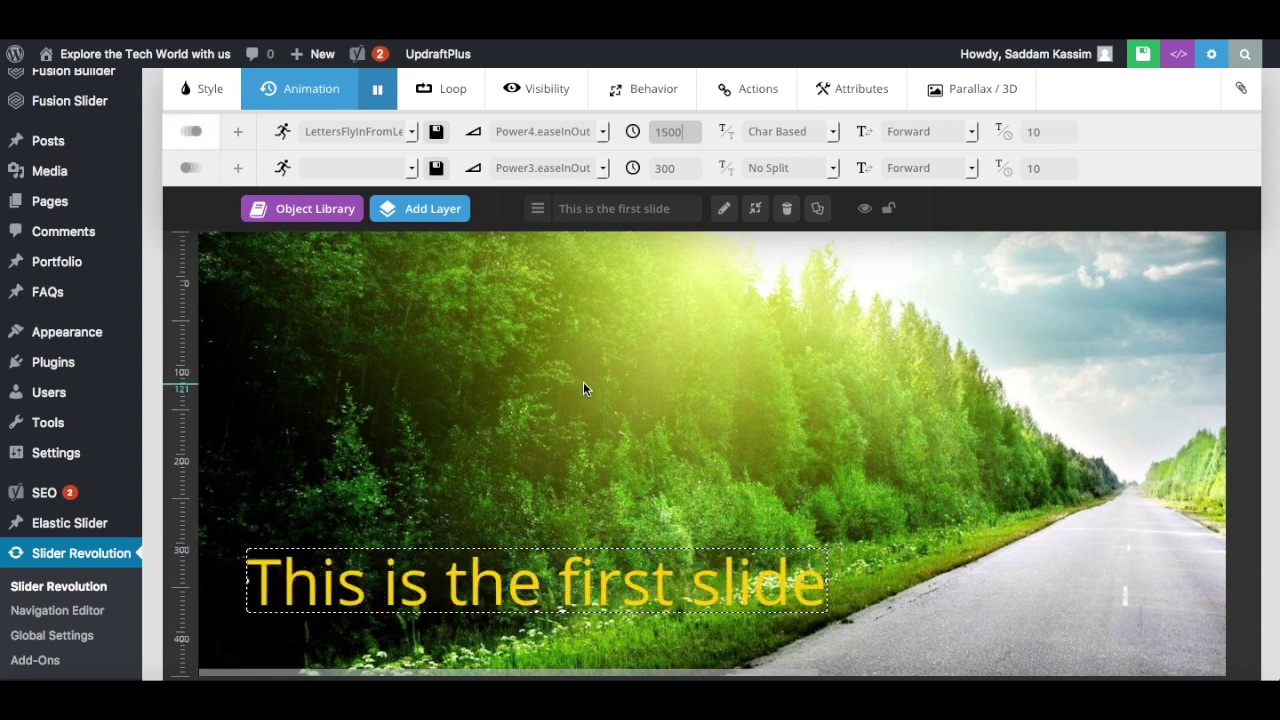
- Stop the animation preview and move the caption slightly higher on the slide
left_click(377, 89)
scroll(514, 438, "down", 1)
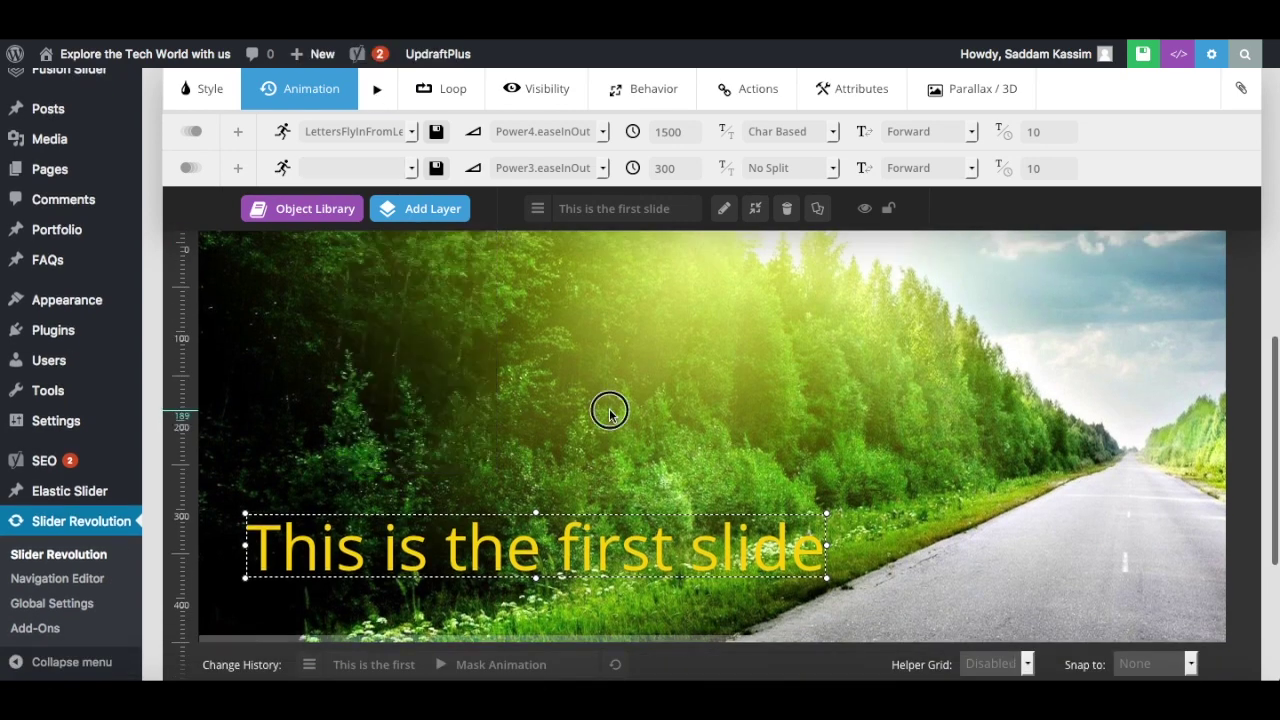
left_click(609, 409)
left_click_drag(569, 543, 560, 508)
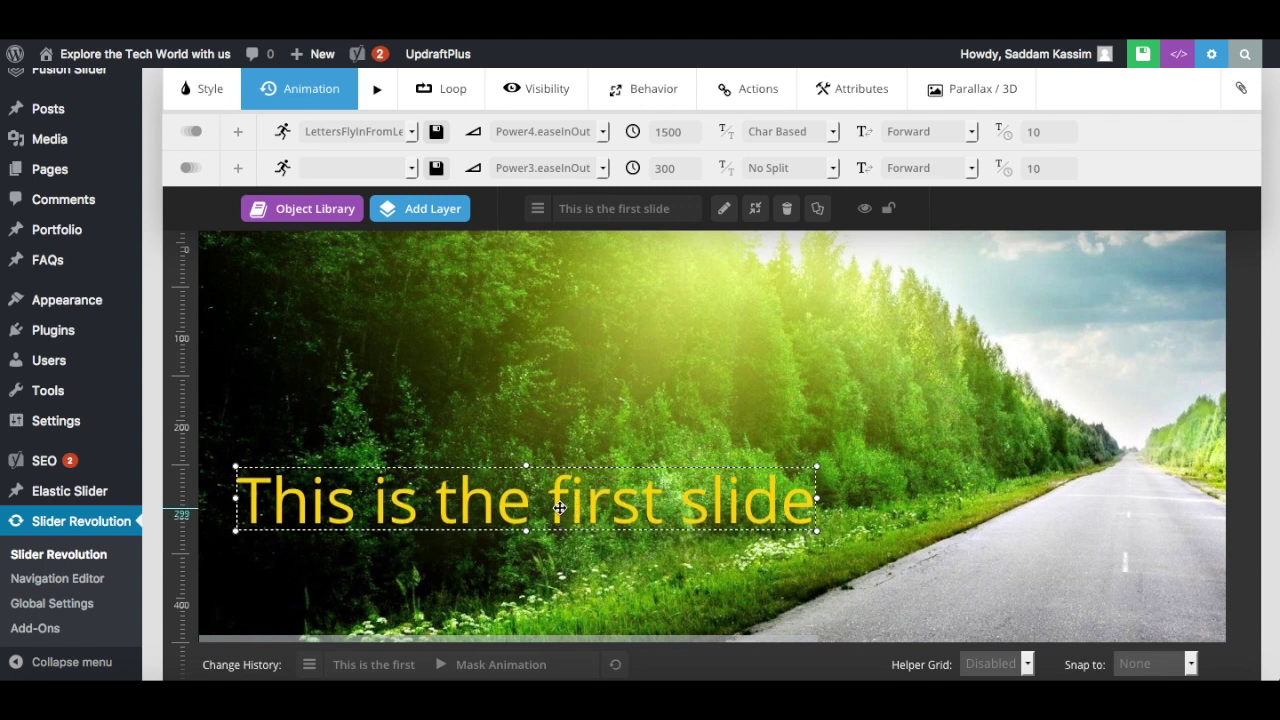
left_click(551, 437)
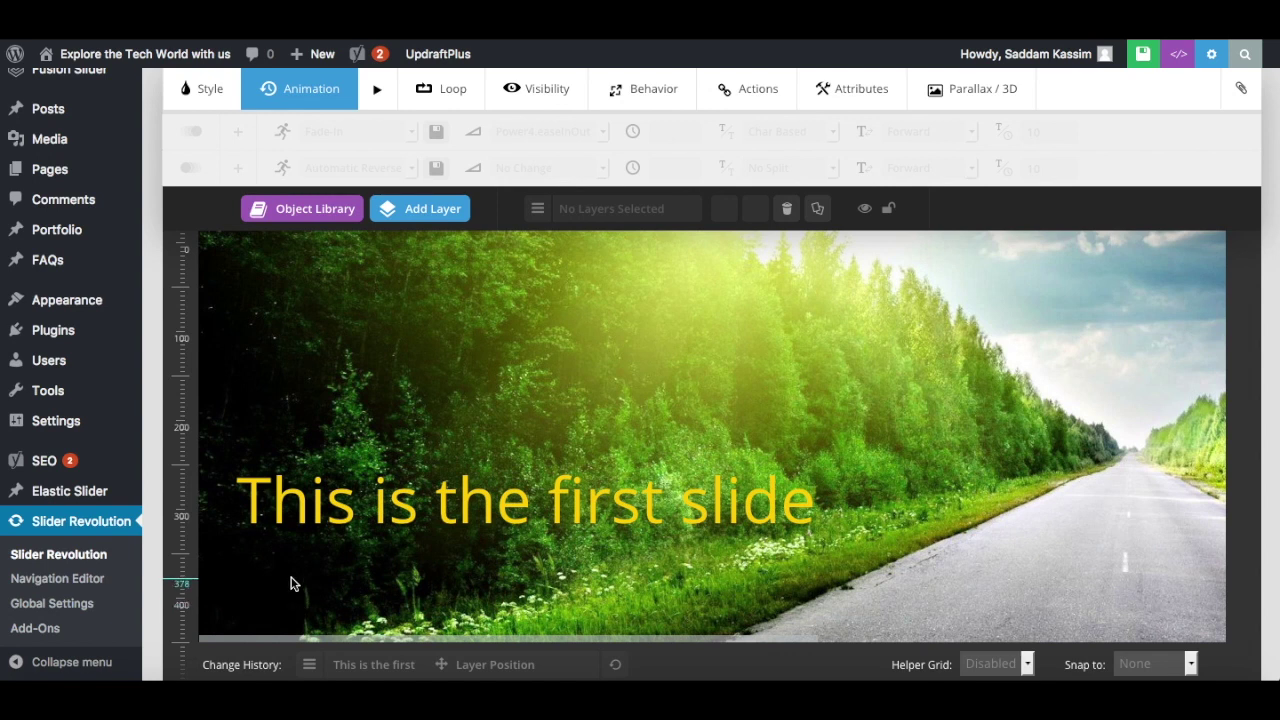
- Choose Button from the Add Layer menu and browse the preset button styles
mouse_move(433, 217)
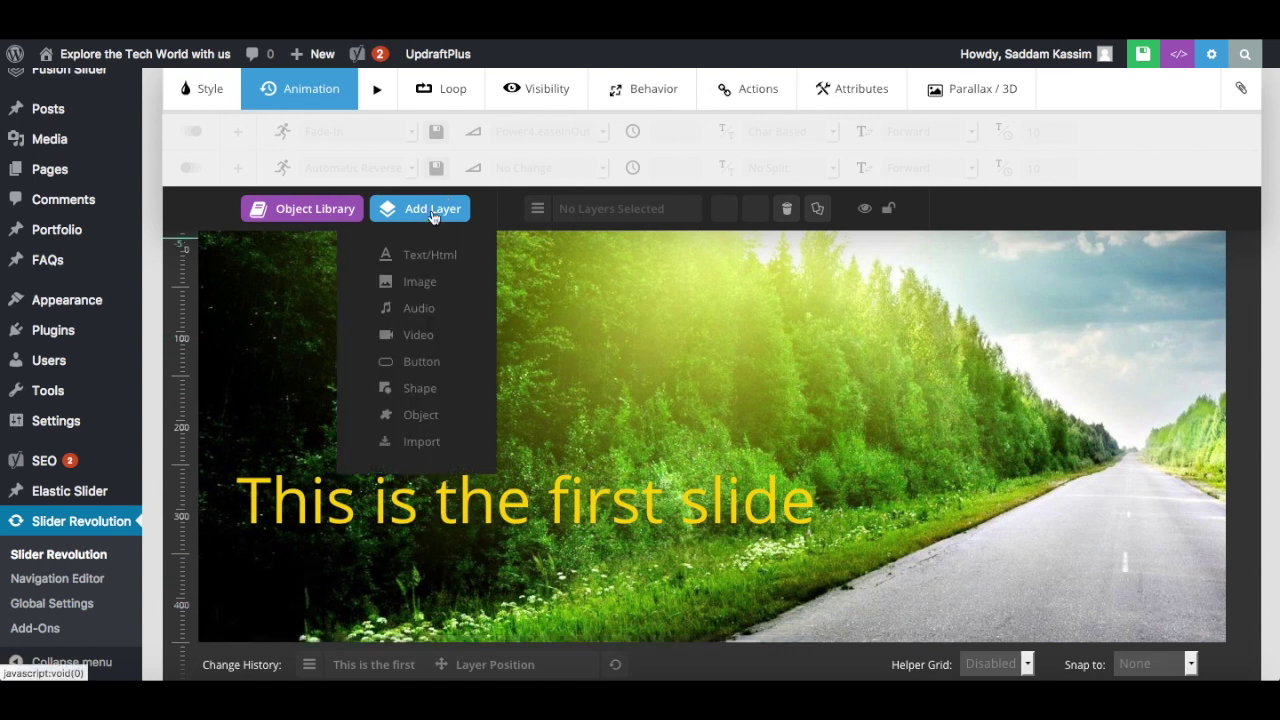
left_click(426, 362)
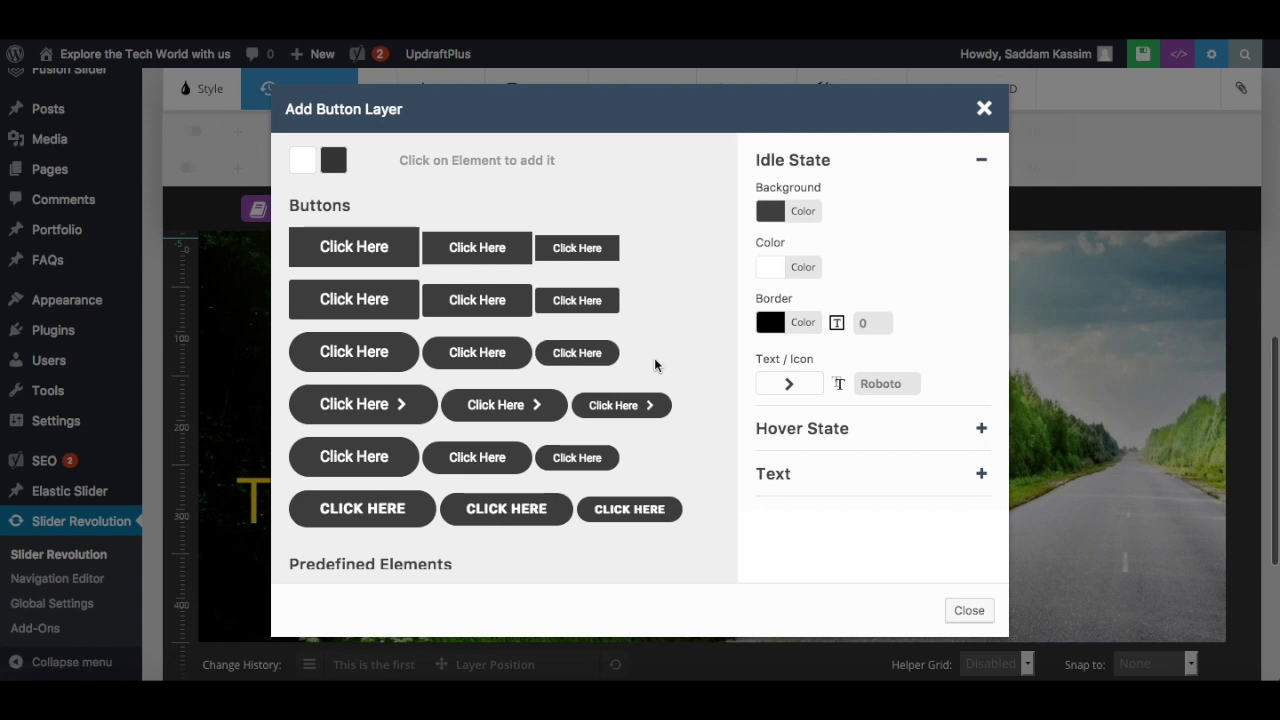
scroll(655, 365, "down", 5)
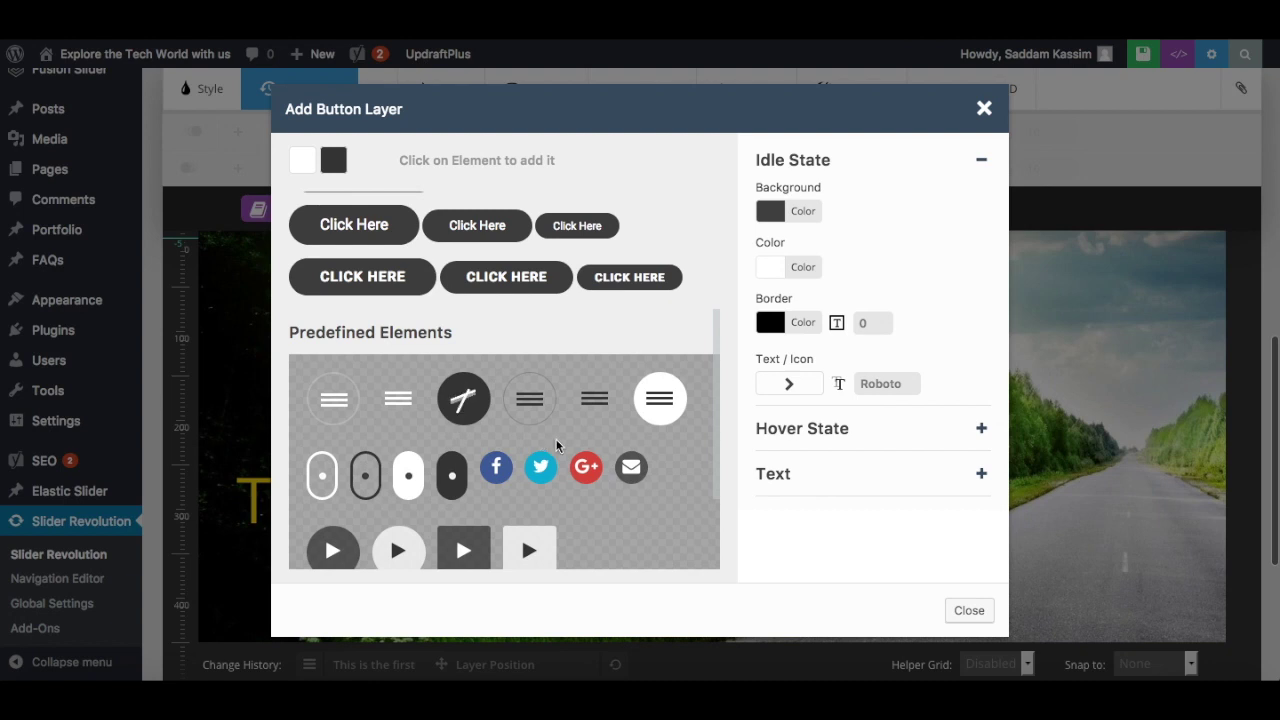
scroll(556, 439, "down", 3)
scroll(556, 439, "up", 8)
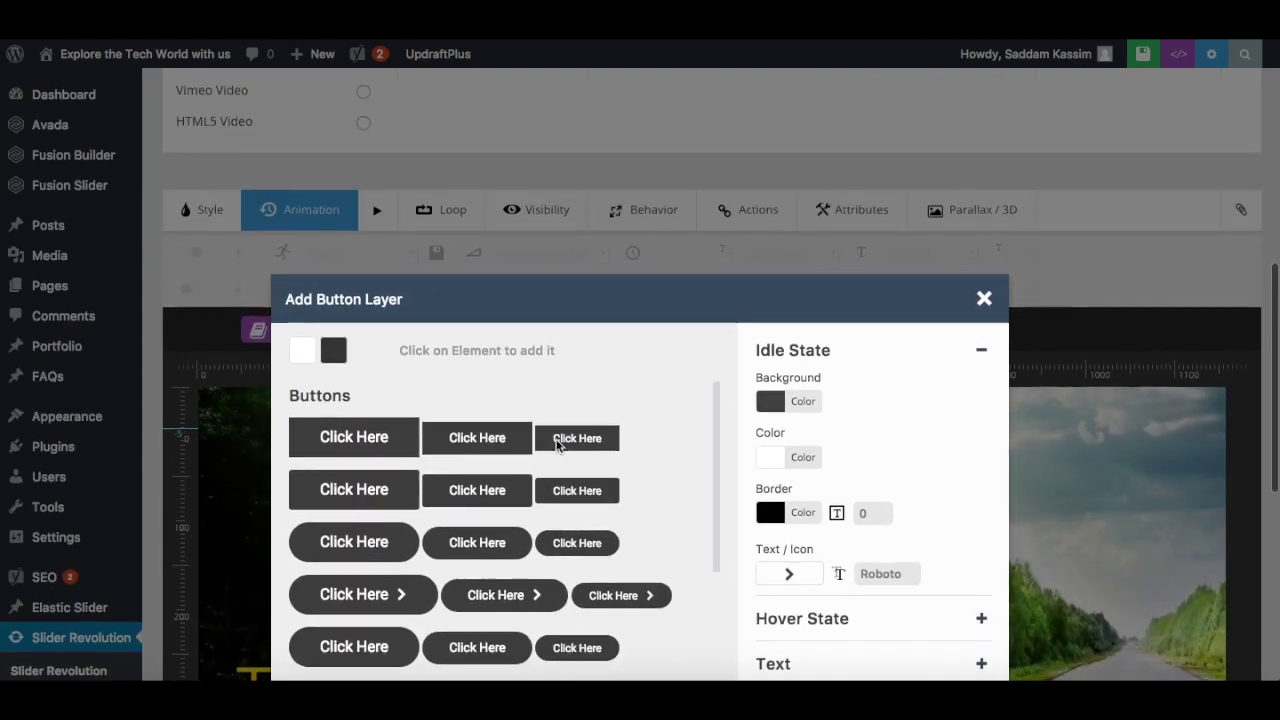
scroll(1086, 326, "down", 3)
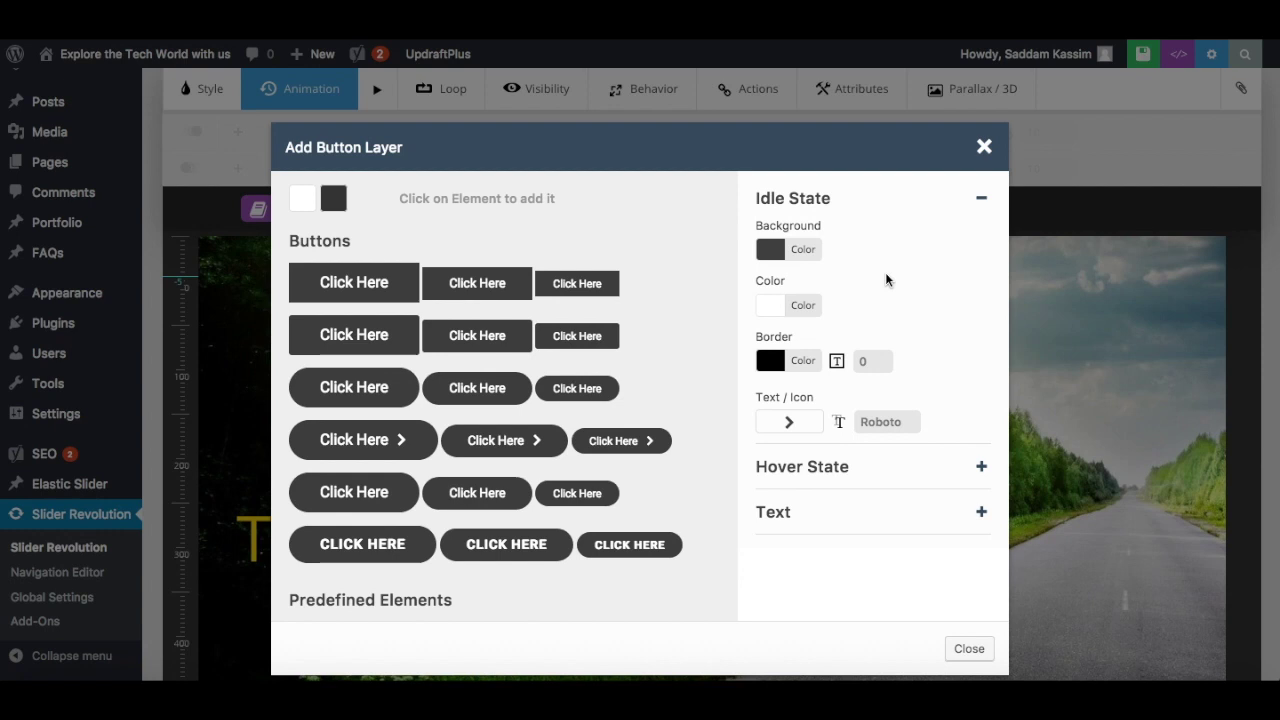
- Set the buttons' idle-state background colour to bright red
left_click(803, 252)
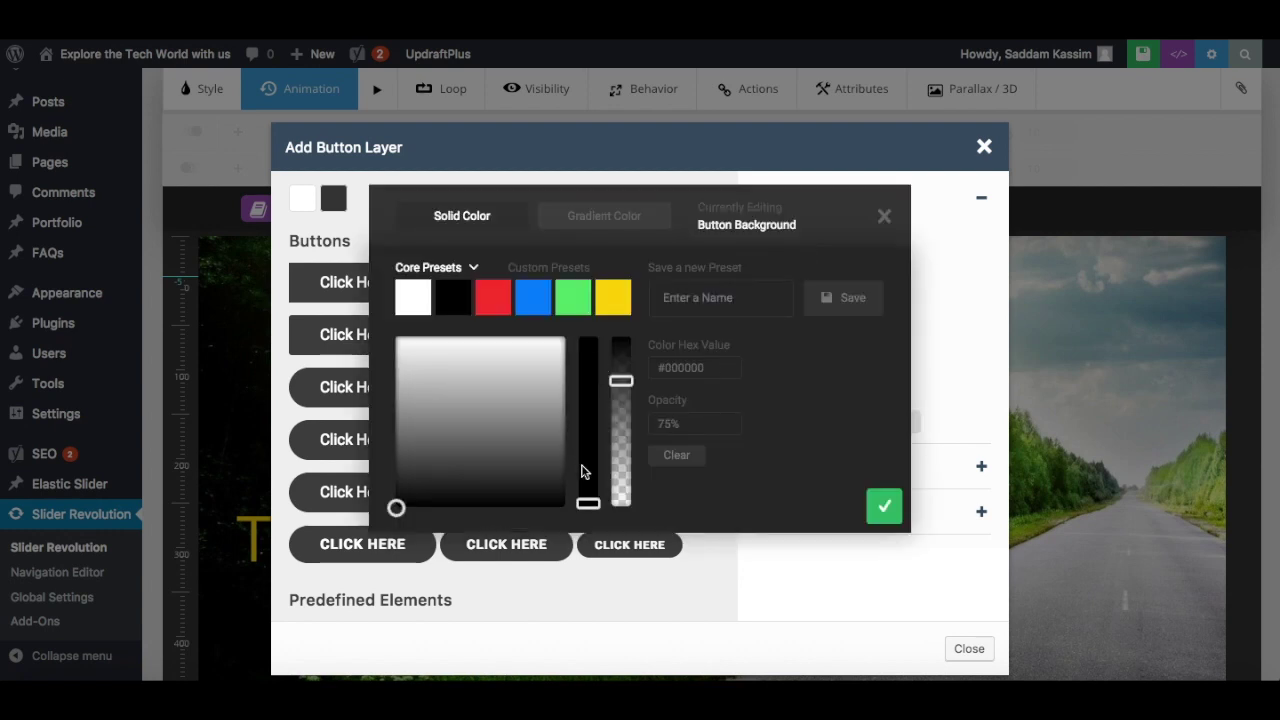
left_click_drag(588, 505, 588, 340)
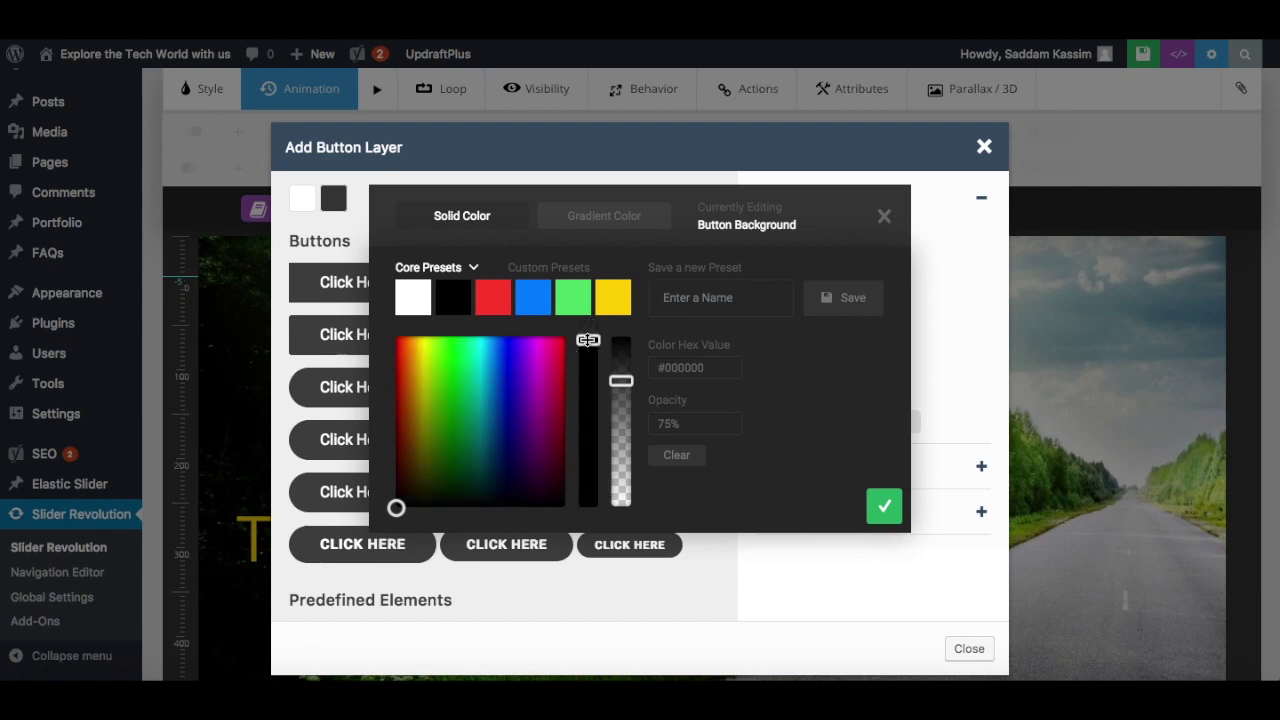
left_click_drag(550, 362, 564, 345)
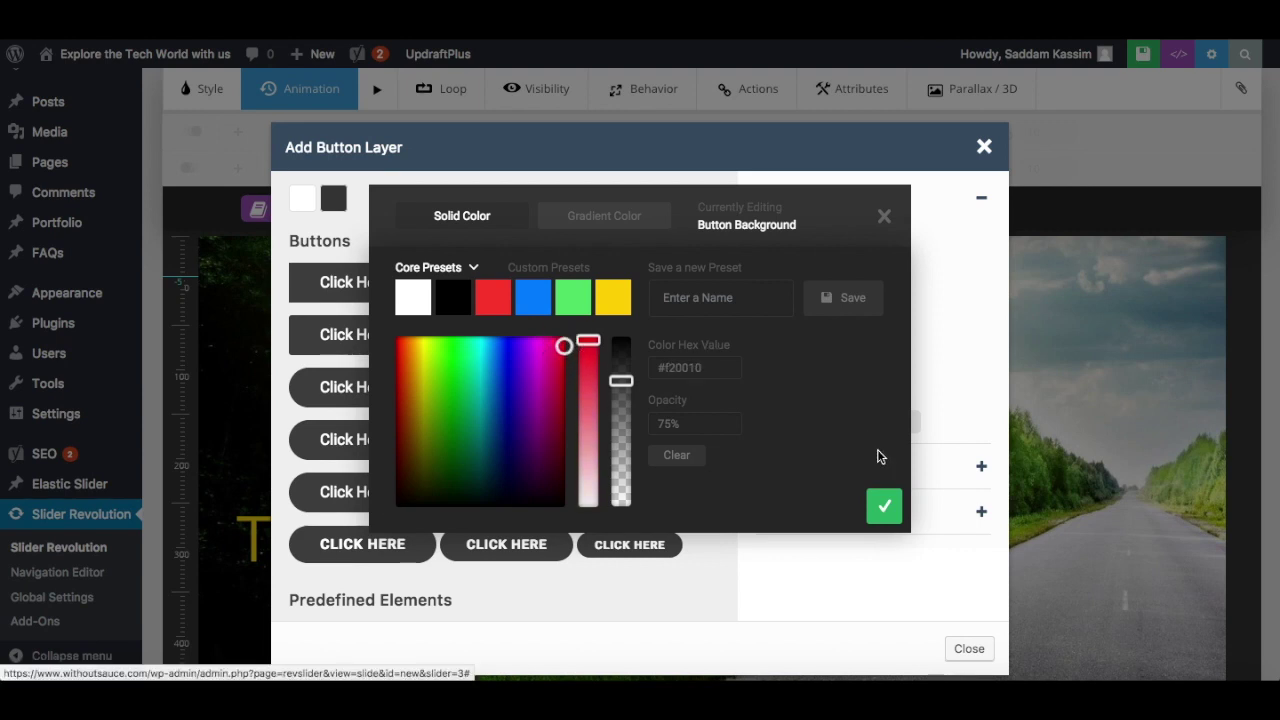
left_click(885, 508)
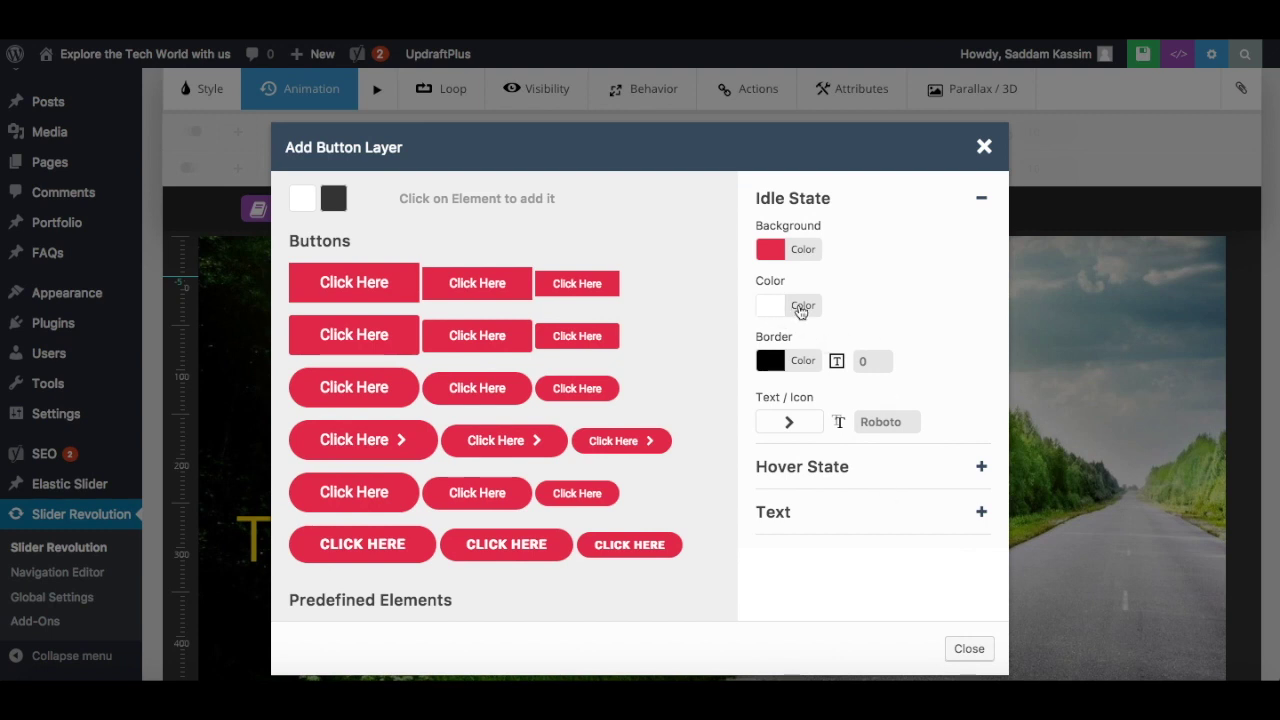
- Set the idle-state border colour to white, then change it to black (#000000)
left_click(804, 362)
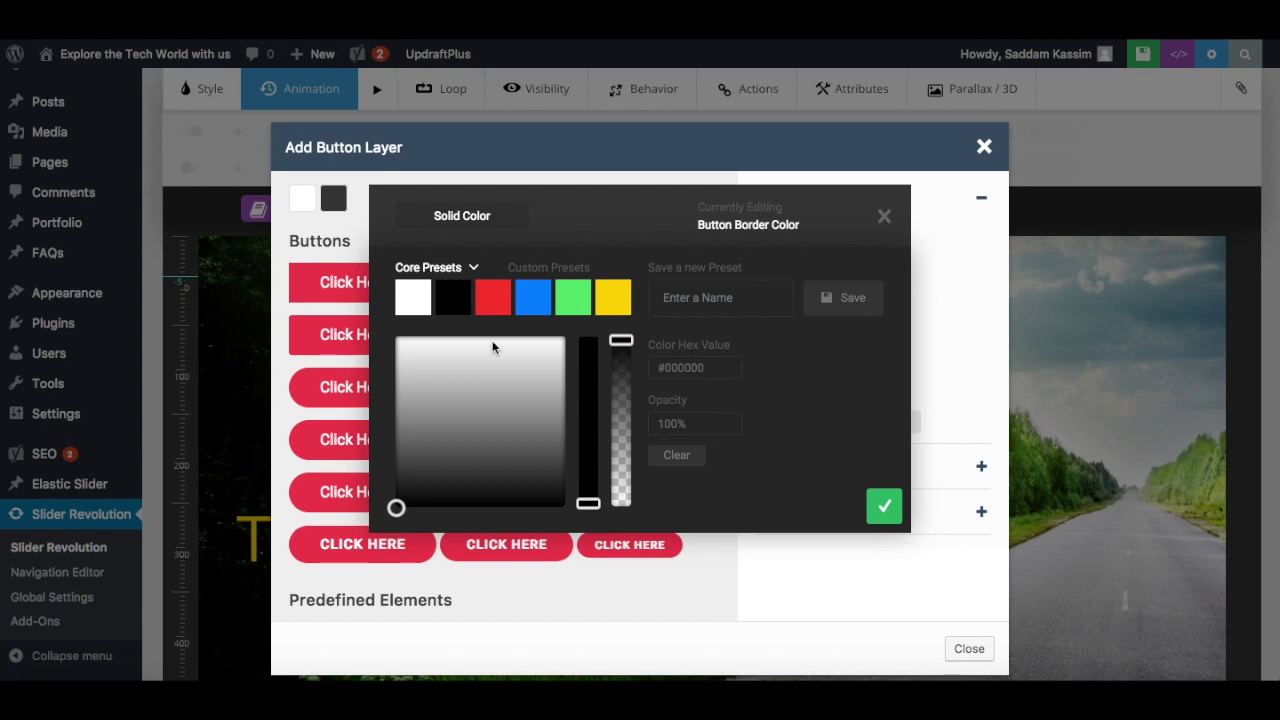
left_click(422, 306)
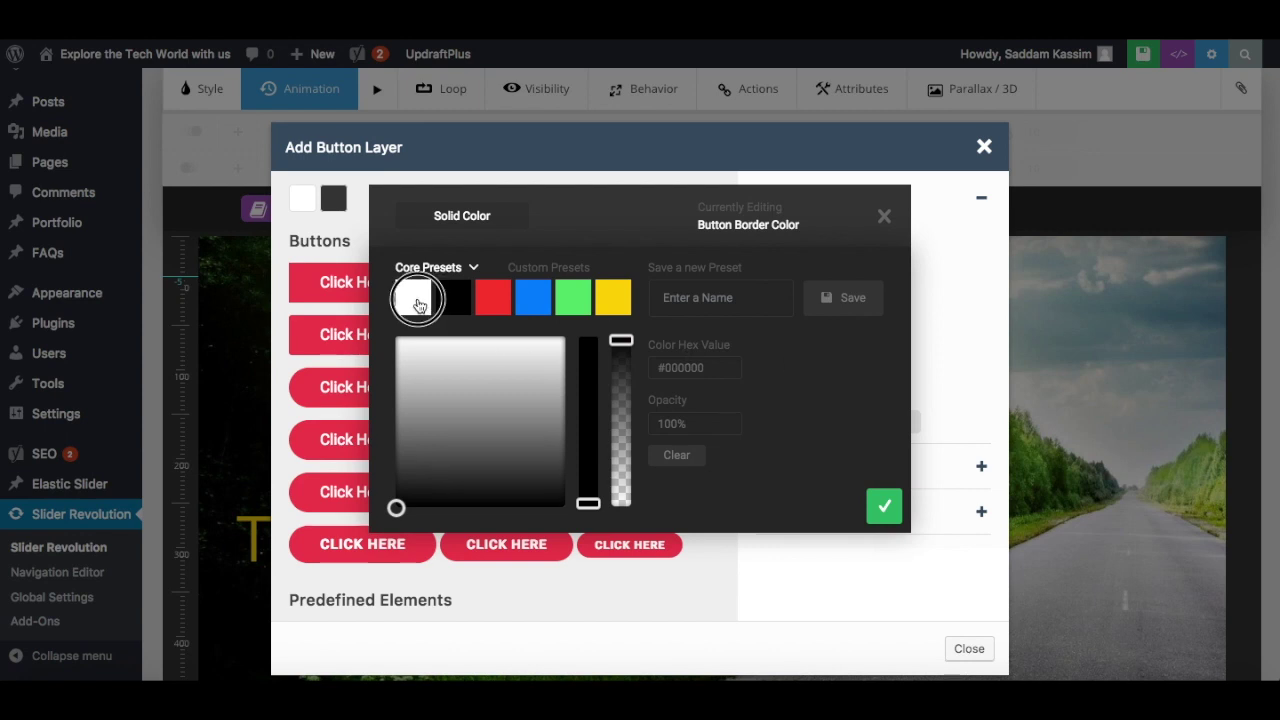
left_click(879, 508)
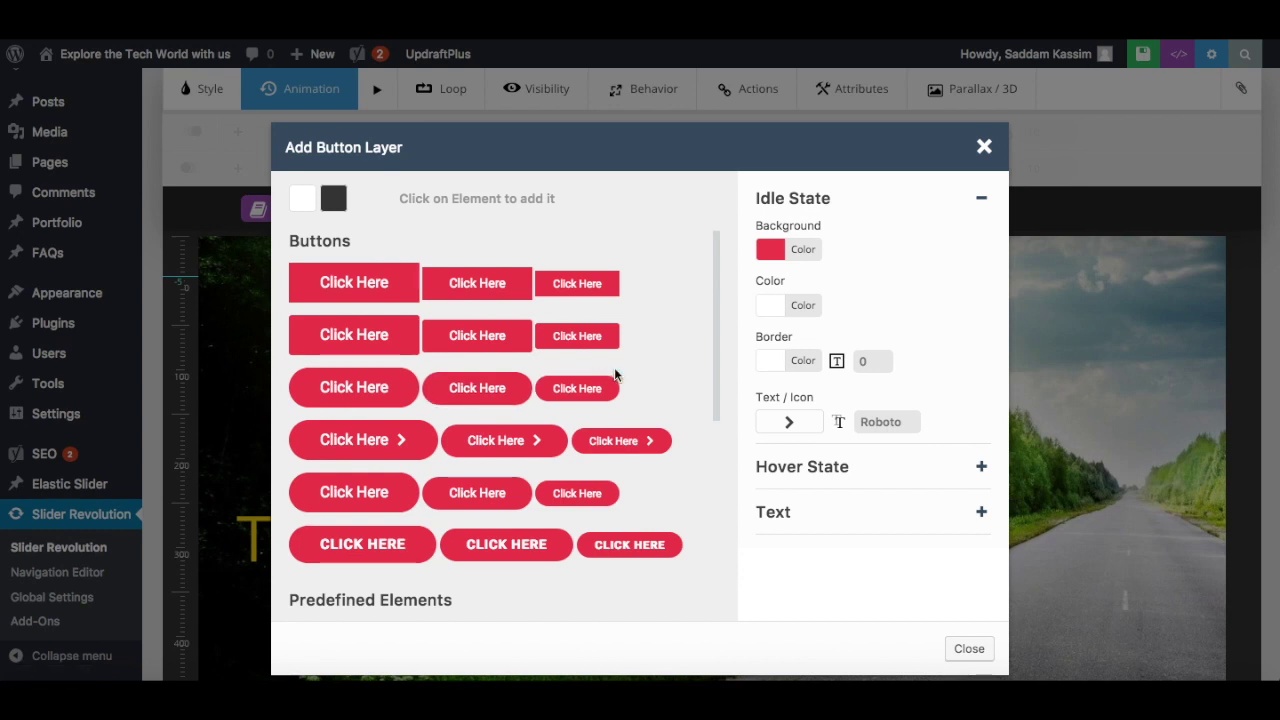
left_click(803, 362)
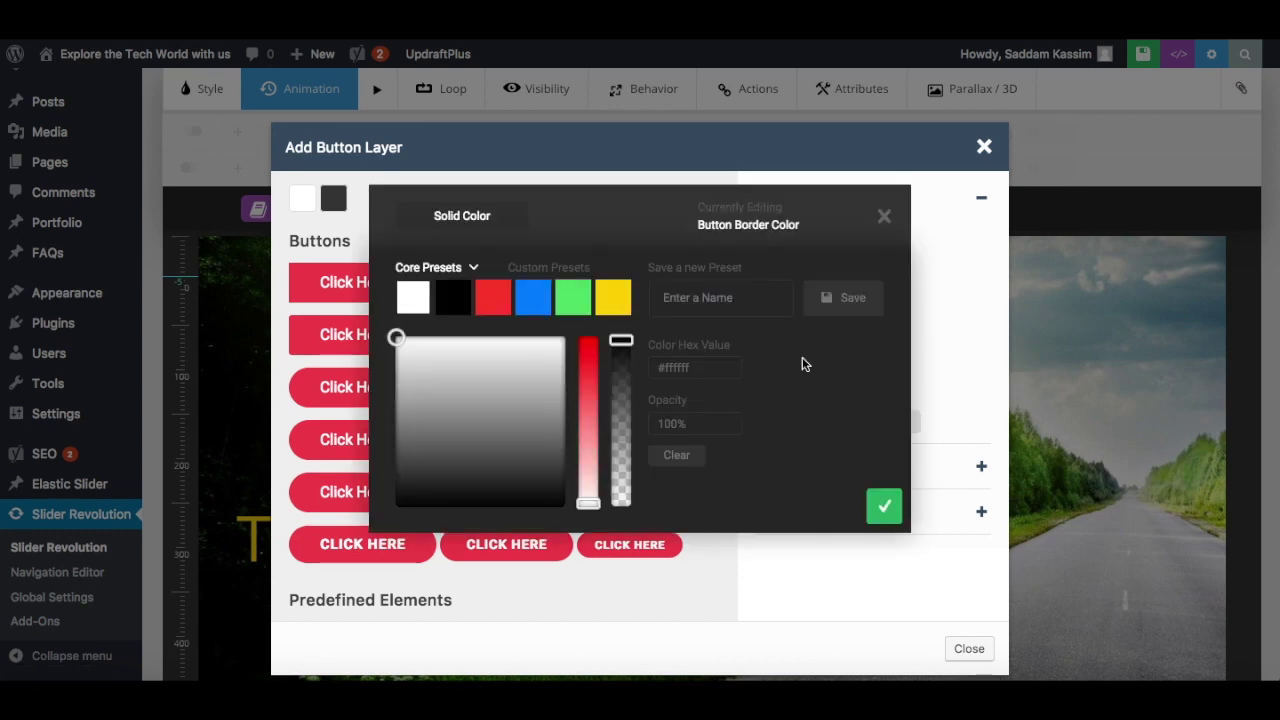
left_click(455, 302)
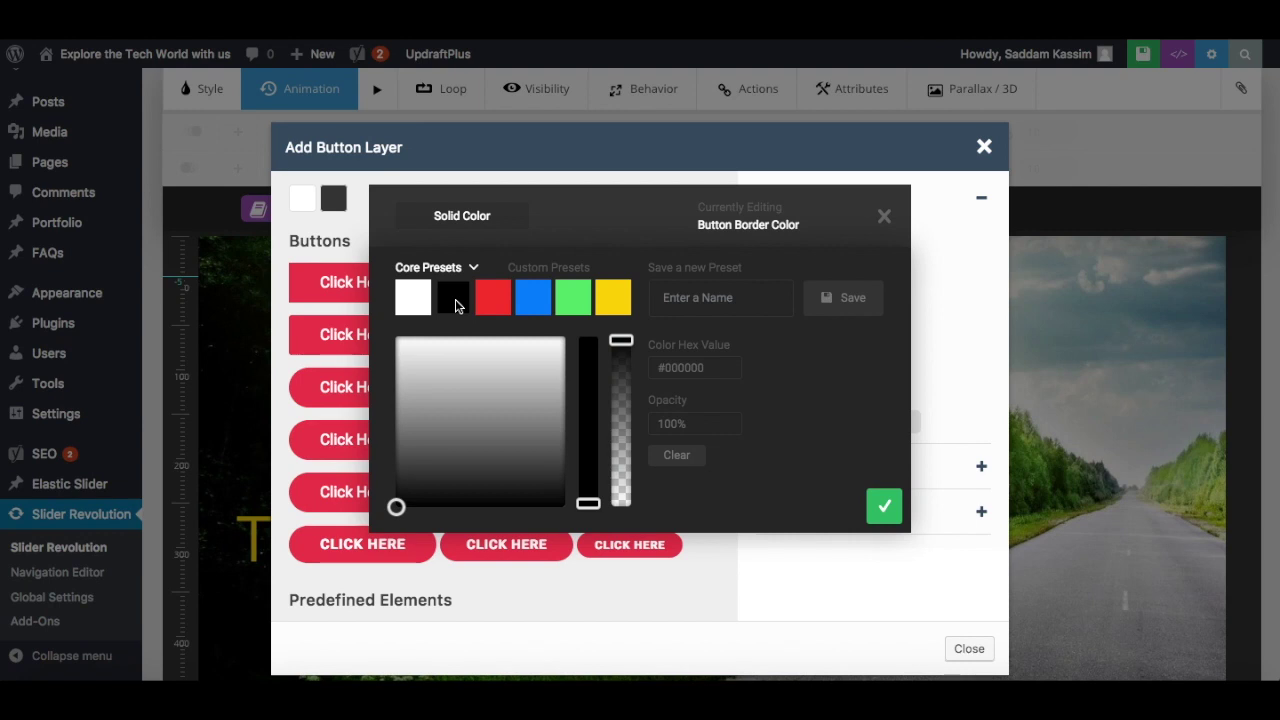
left_click(886, 508)
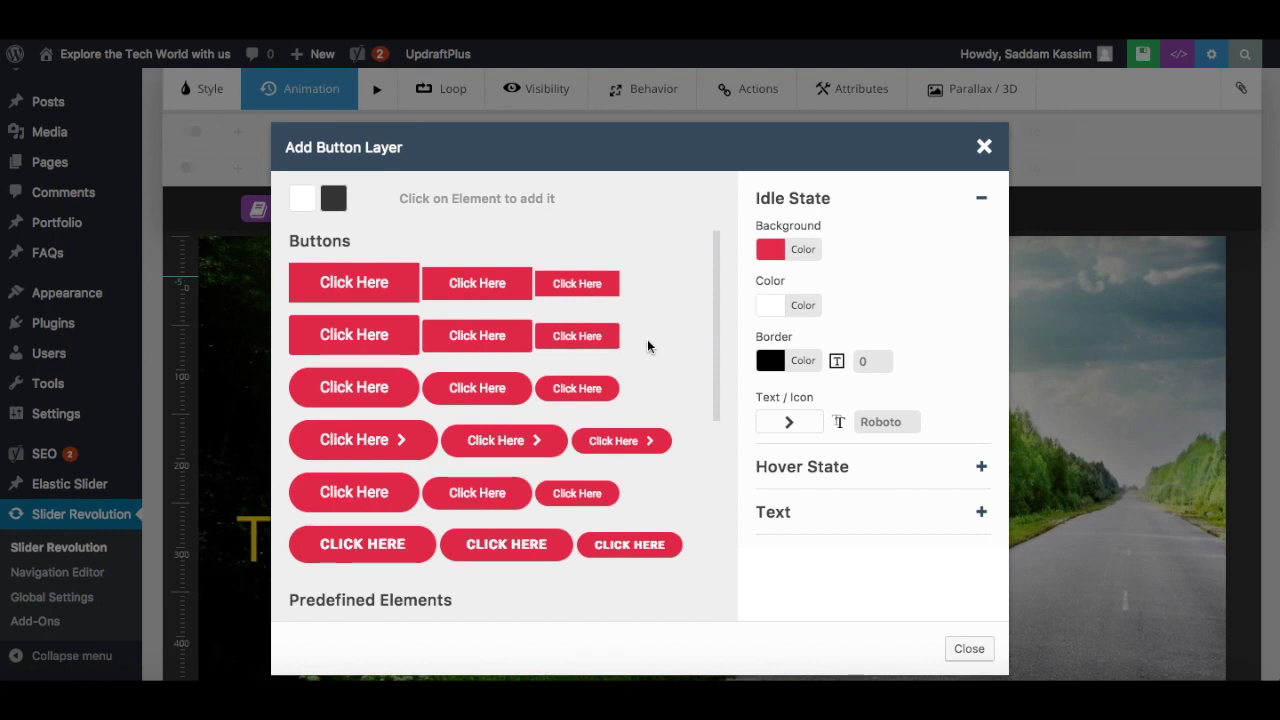
- Set the button border width to 3 px and expand the Hover State settings
left_click(877, 360)
key("BackSpace")
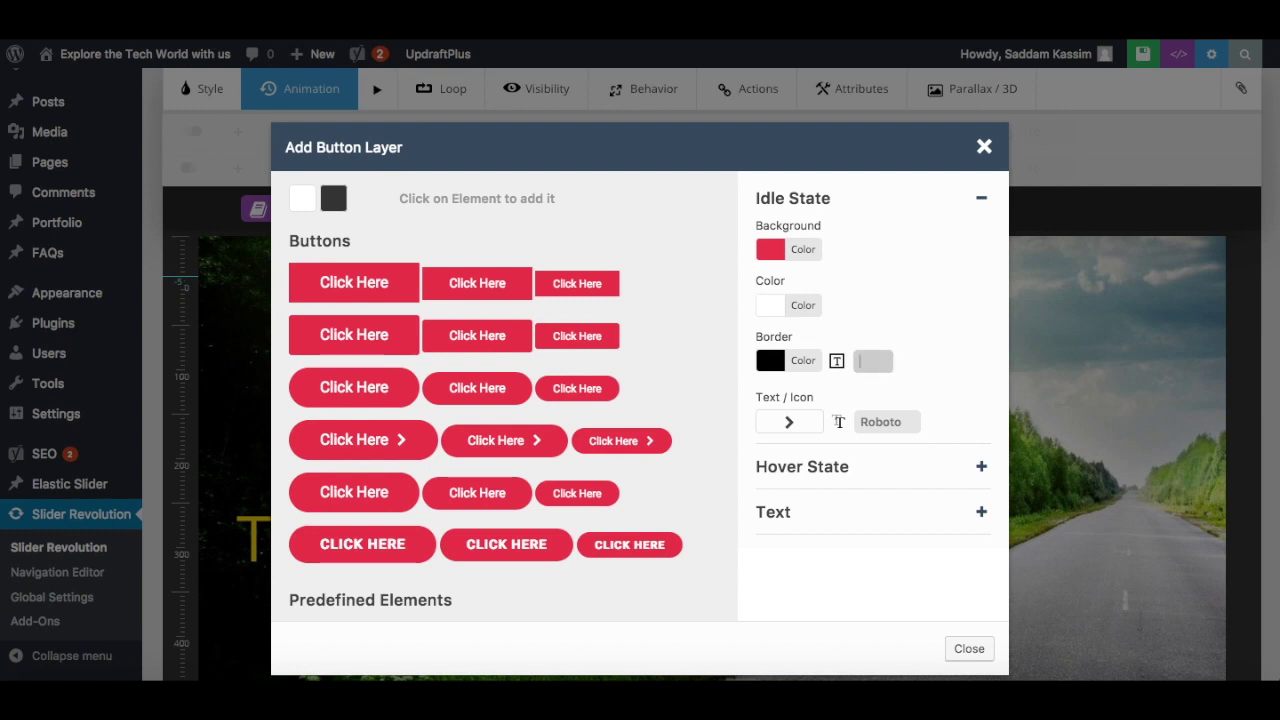
left_click(918, 348)
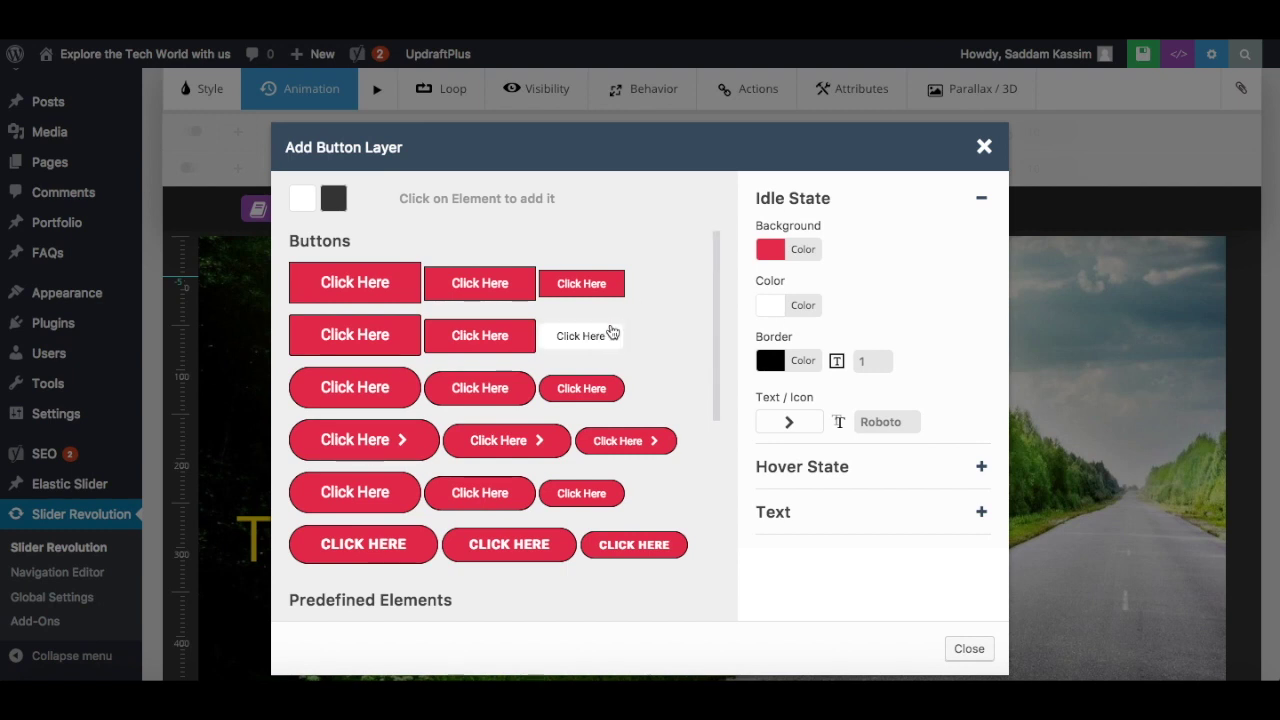
left_click(868, 361)
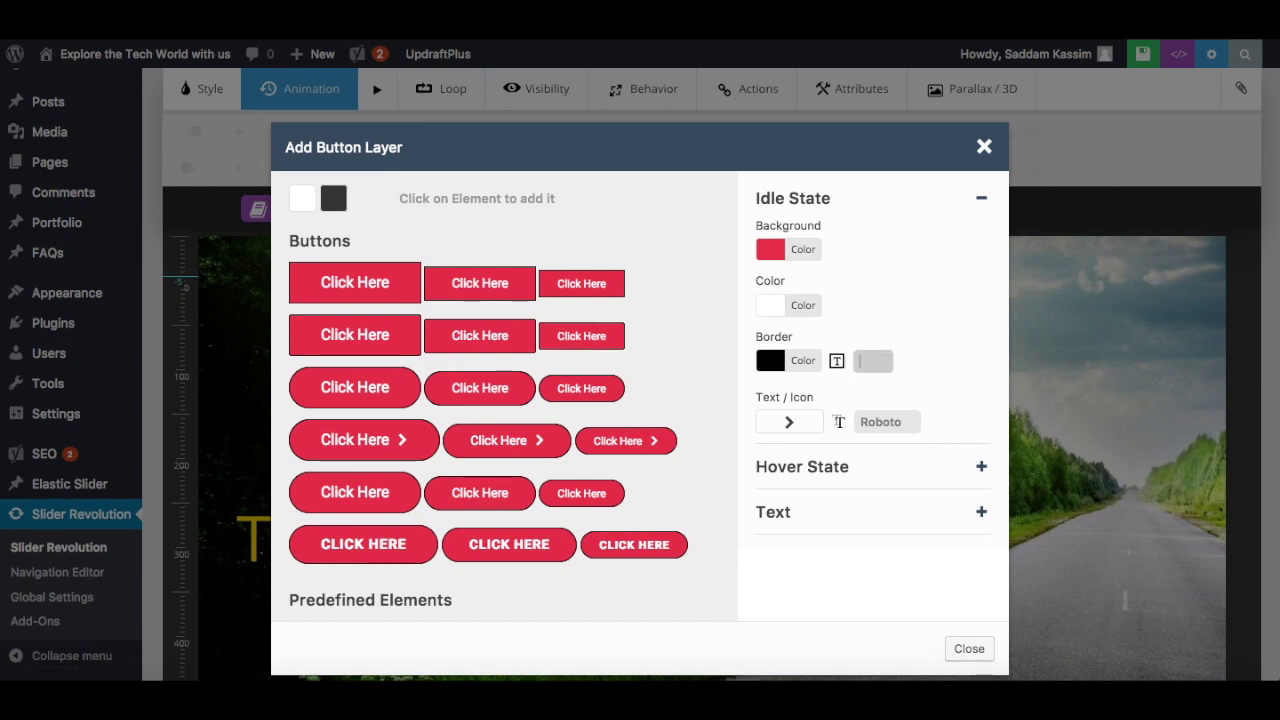
type("3")
left_click(955, 369)
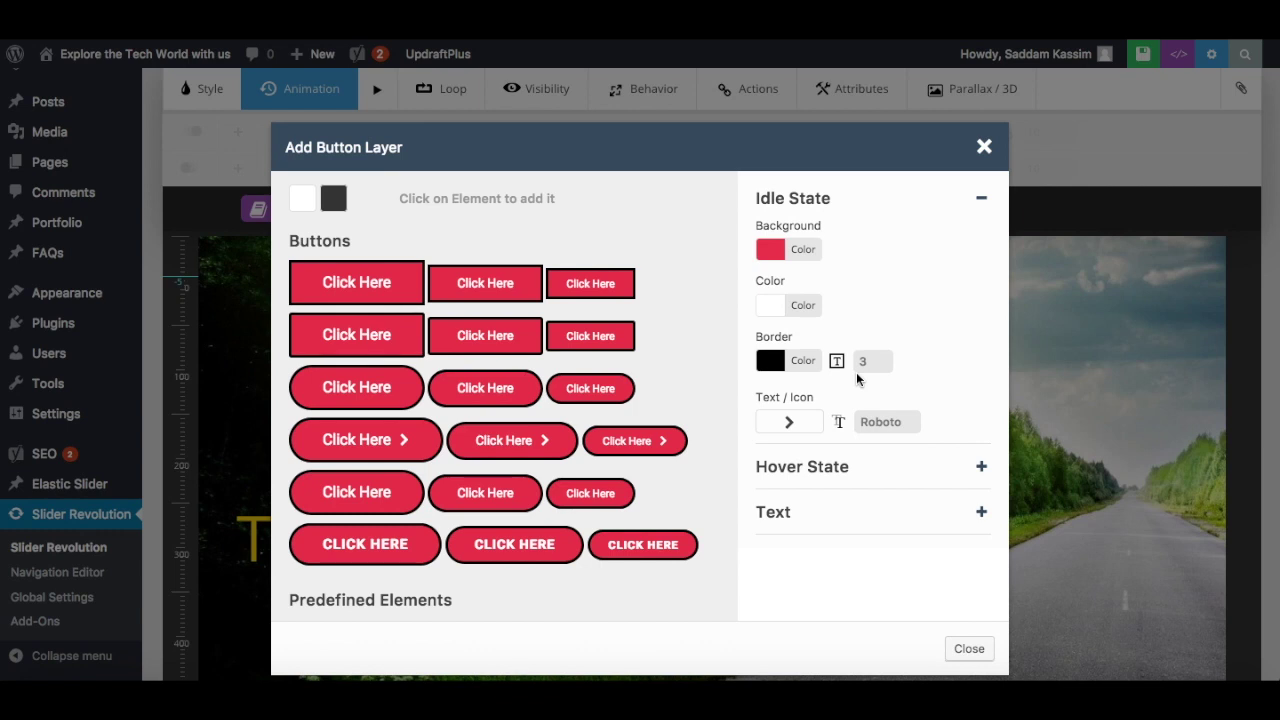
left_click(981, 469)
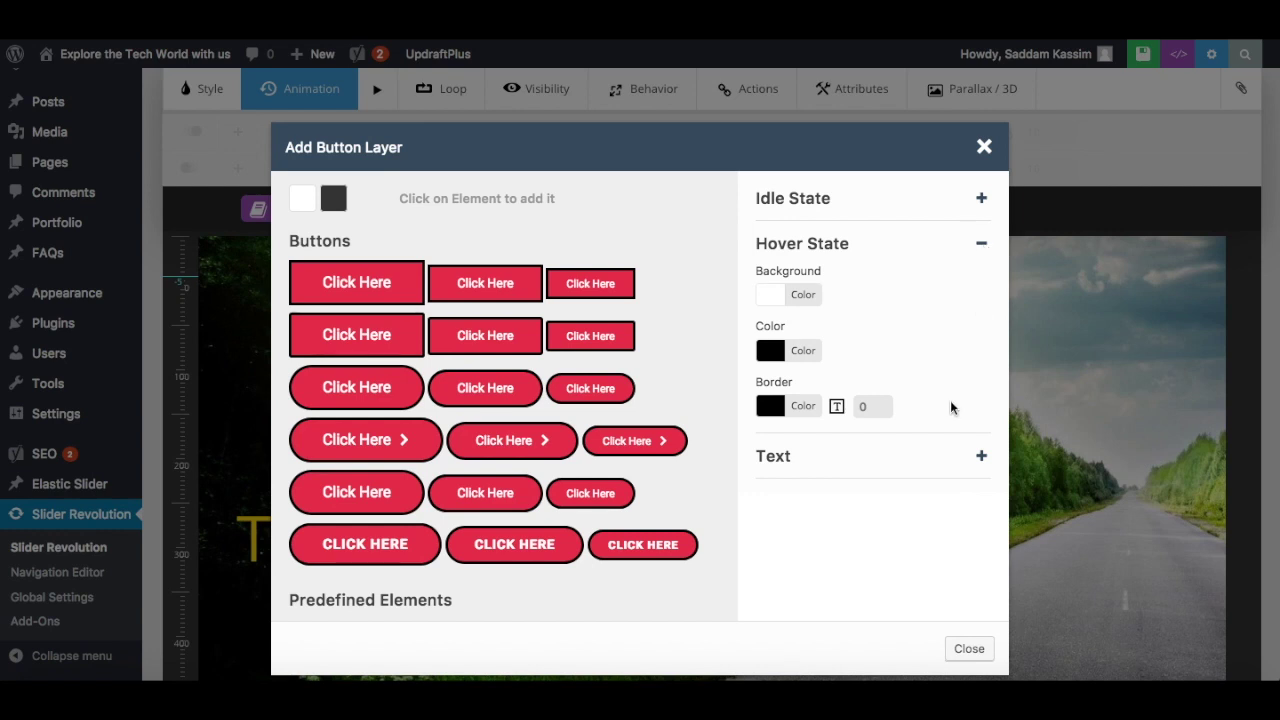
- Replace the button label 'Click Here' with 'Go to bottom'
left_click(981, 457)
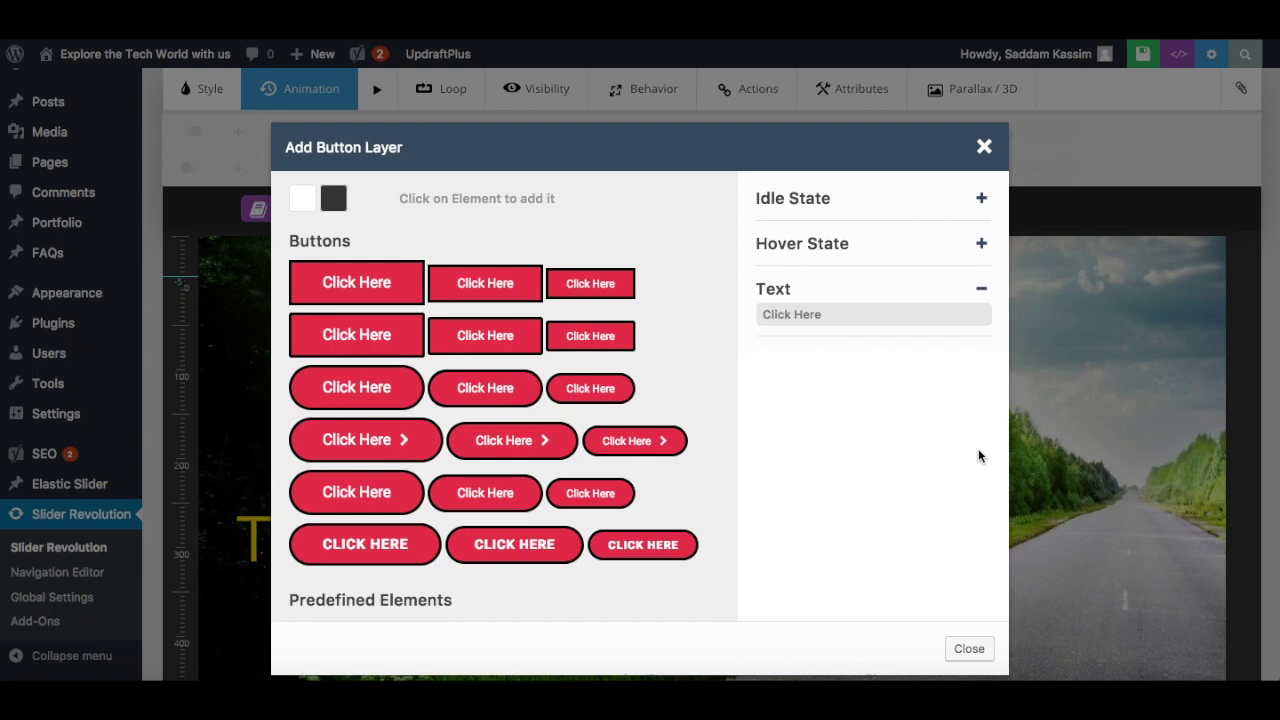
left_click_drag(858, 318, 749, 308)
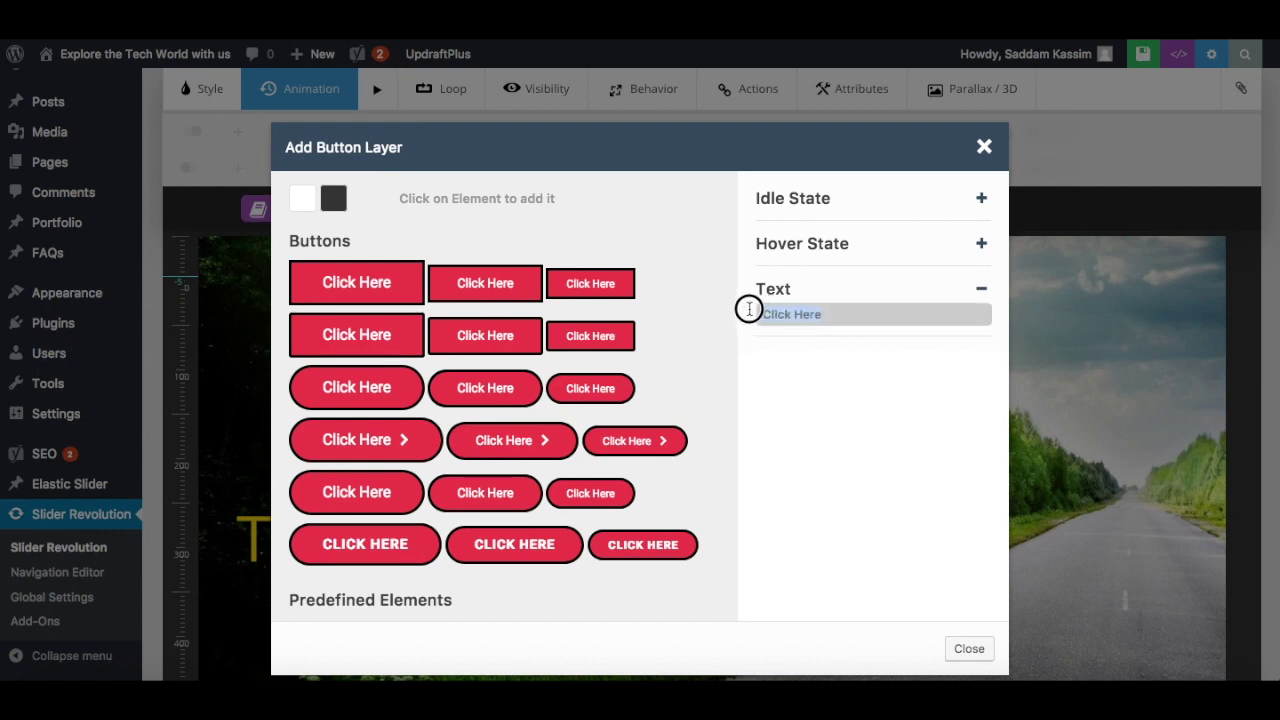
type("Go to bottom")
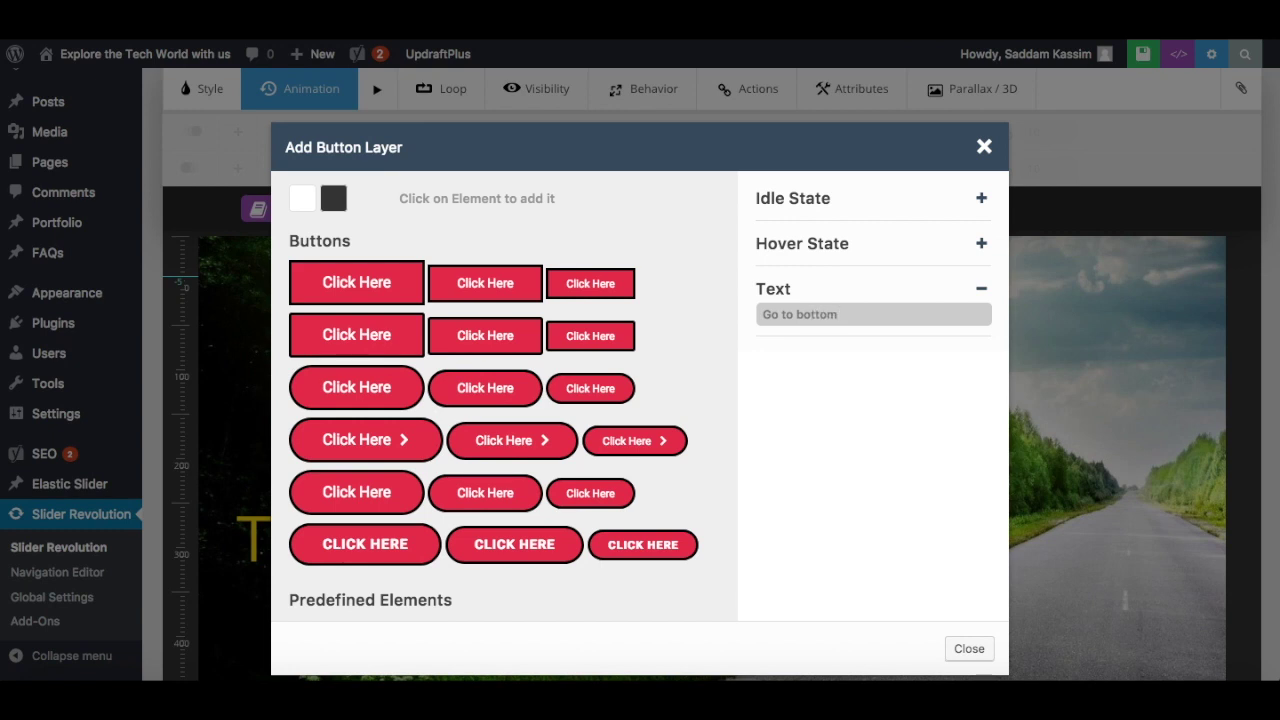
left_click(790, 400)
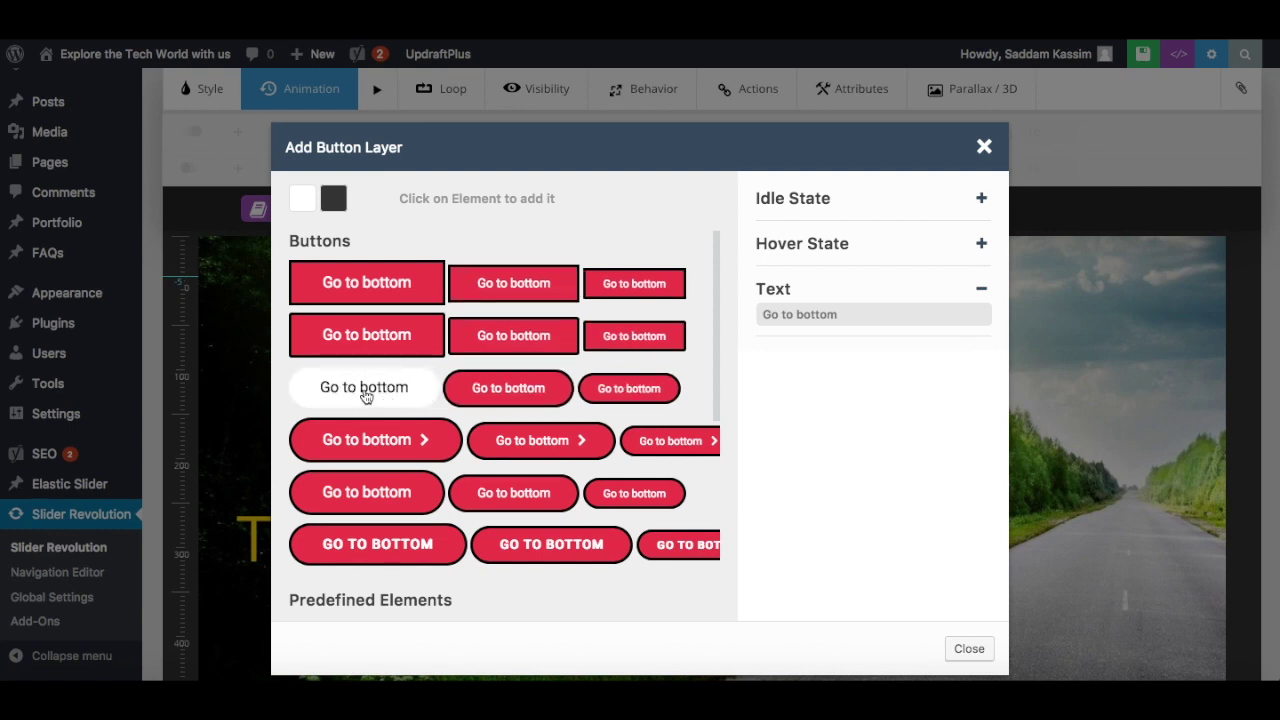
- Place the red Go to bottom button below the caption, with 28px text and 31px line height
left_click(364, 391)
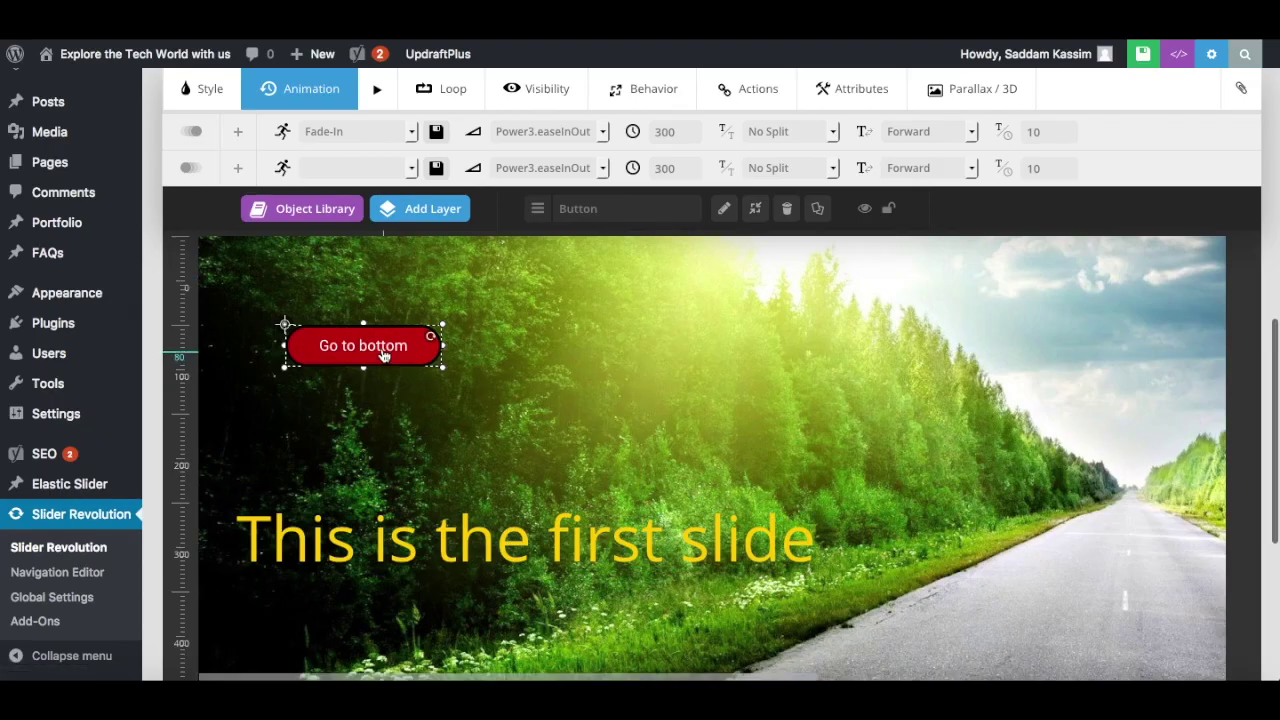
mouse_move(378, 360)
left_mouse_down()
mouse_move(362, 606)
mouse_move(347, 617)
left_mouse_up()
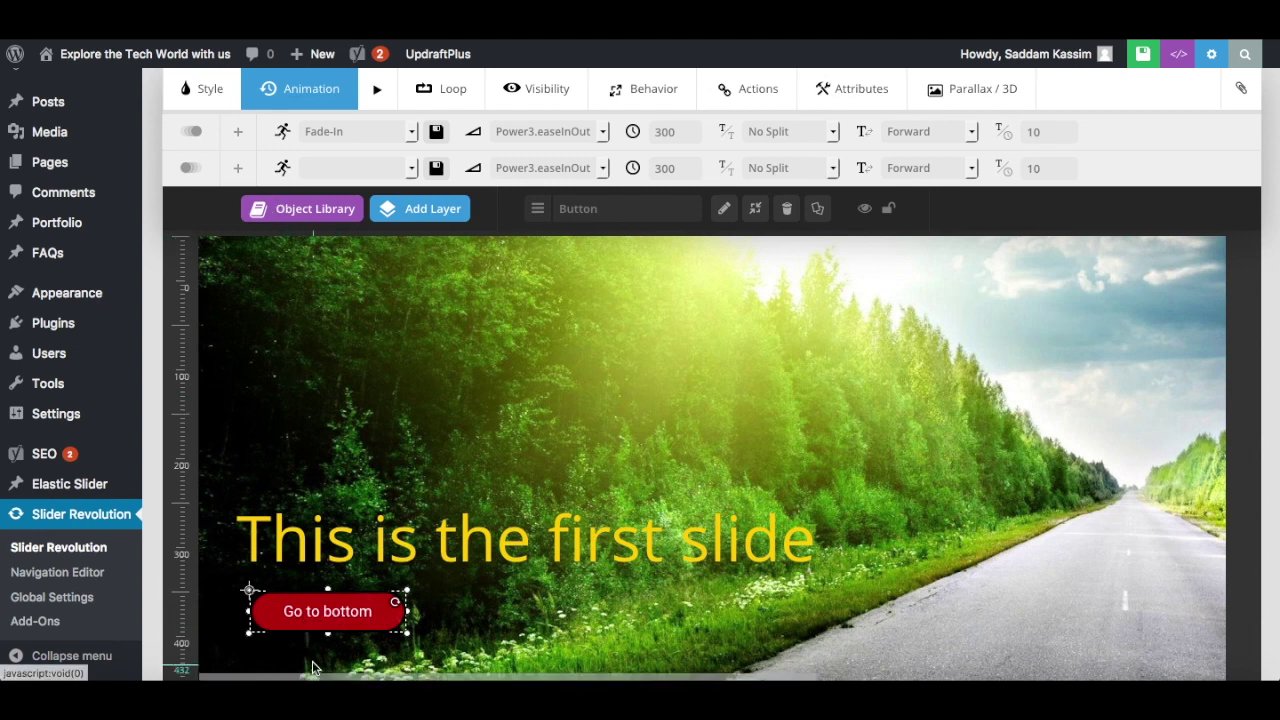
left_click(207, 92)
left_click(472, 131)
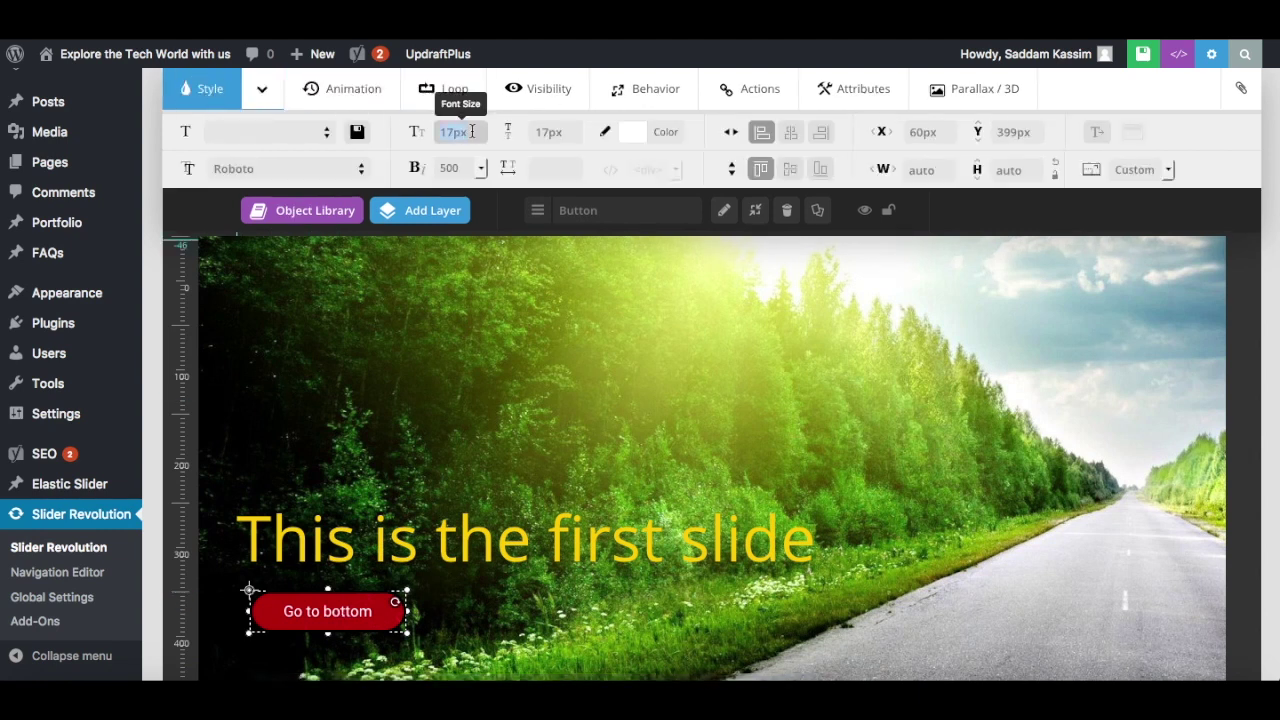
key("Up")
key("Up")
key("Up")
key("Up")
key("Up")
key("Up")
key("Up")
key("Up")
key("Up")
key("Up")
key("Up")
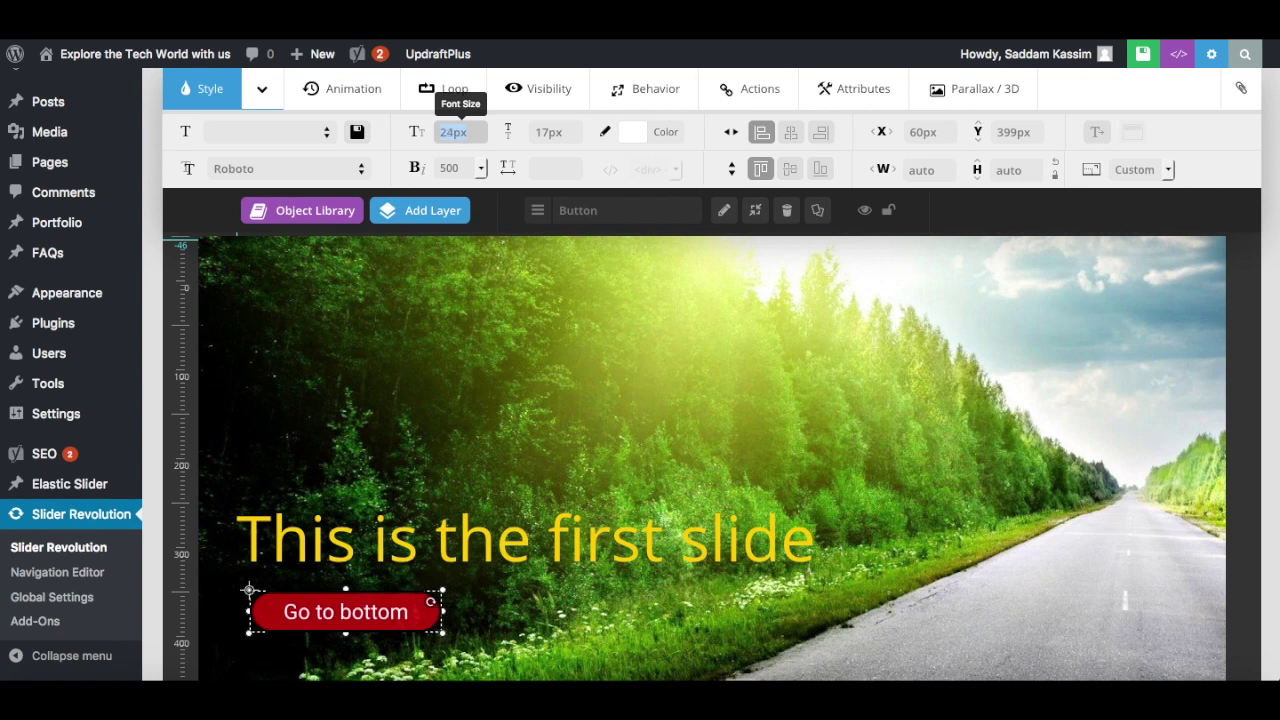
left_click(573, 134)
key("Up")
key("Up")
key("Up")
key("Up")
key("Up")
key("Up")
key("Up")
key("Up")
key("Up")
key("Up")
key("Up")
key("Up")
key("Up")
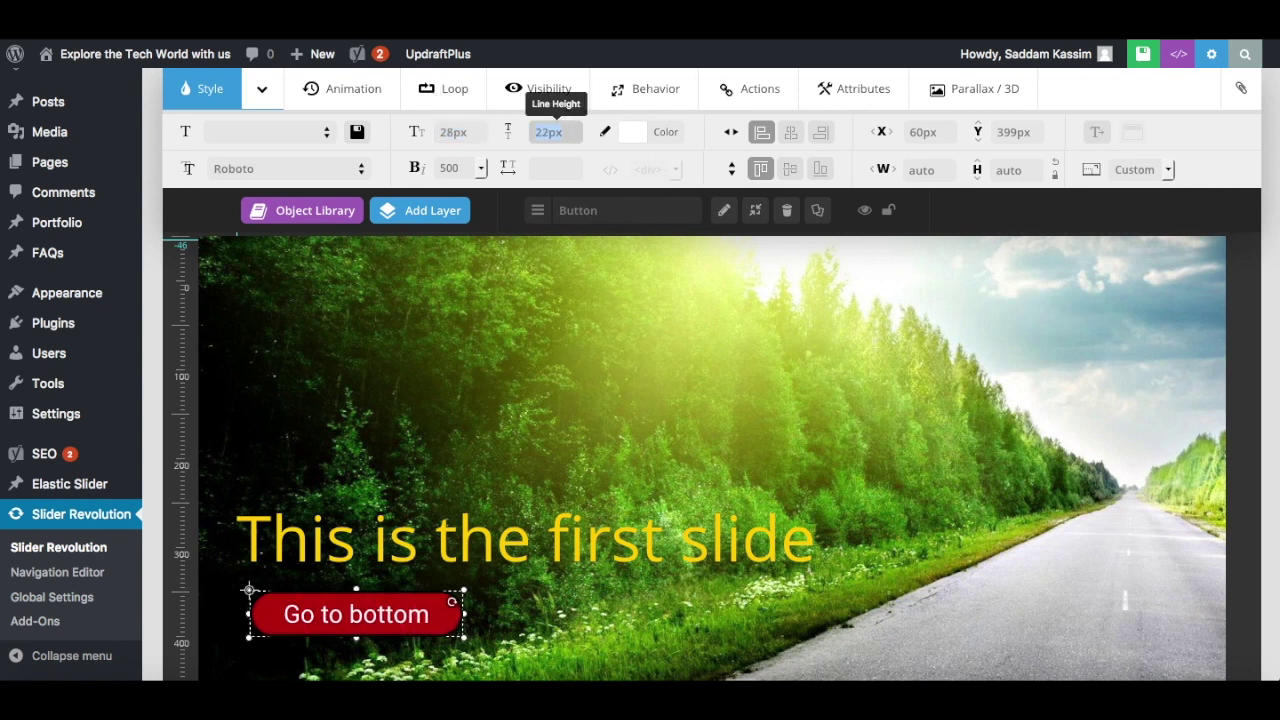
key("Up")
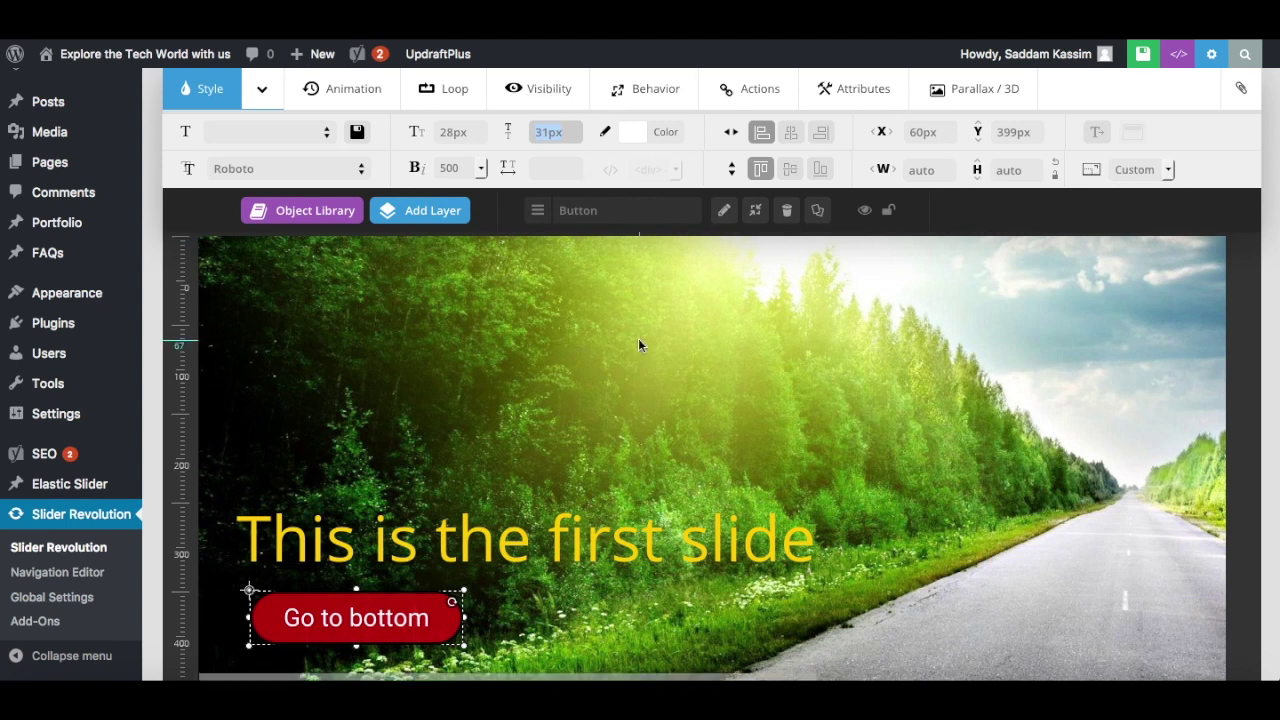
scroll(459, 619, "down", 1)
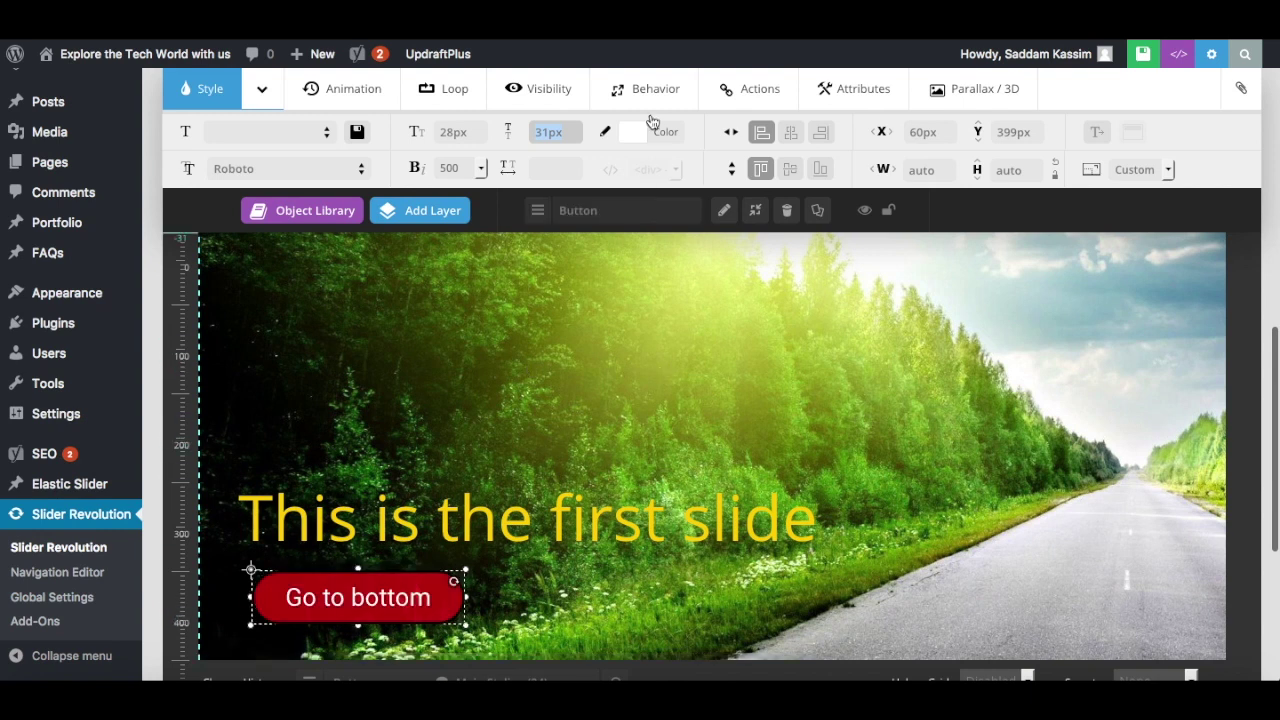
left_click(757, 89)
left_click(757, 90)
left_click(207, 136)
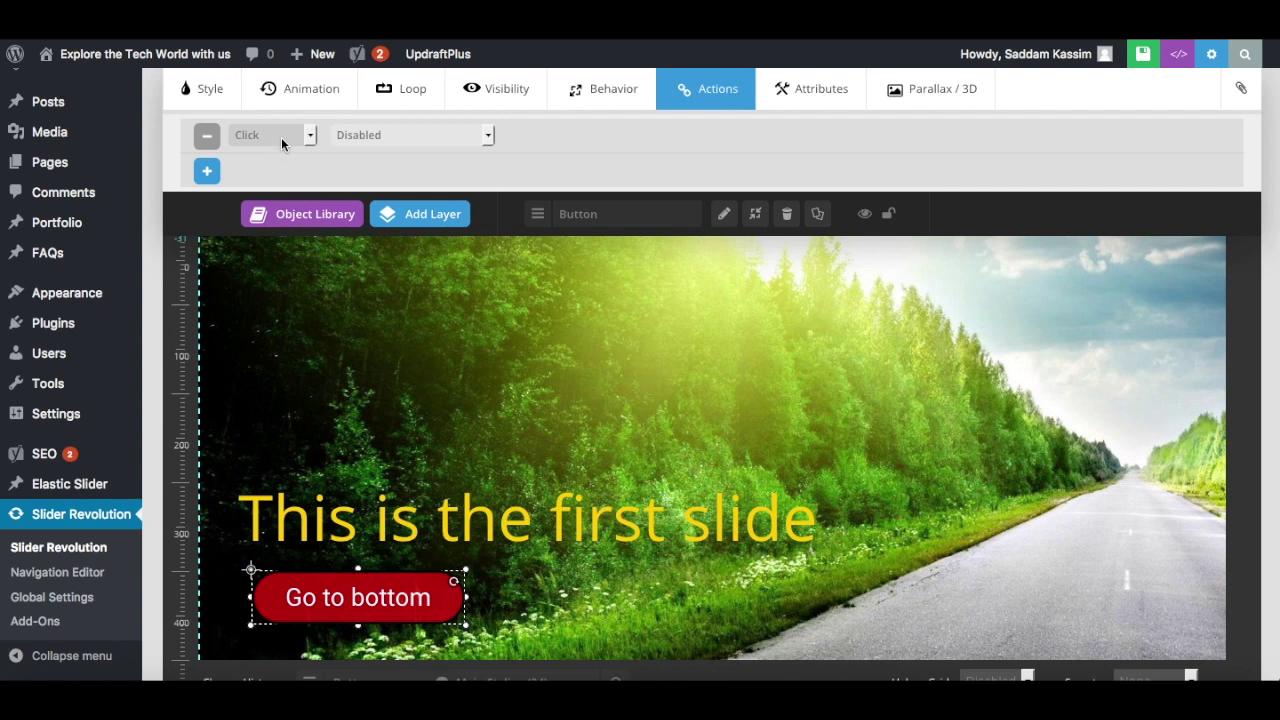
left_click(281, 143)
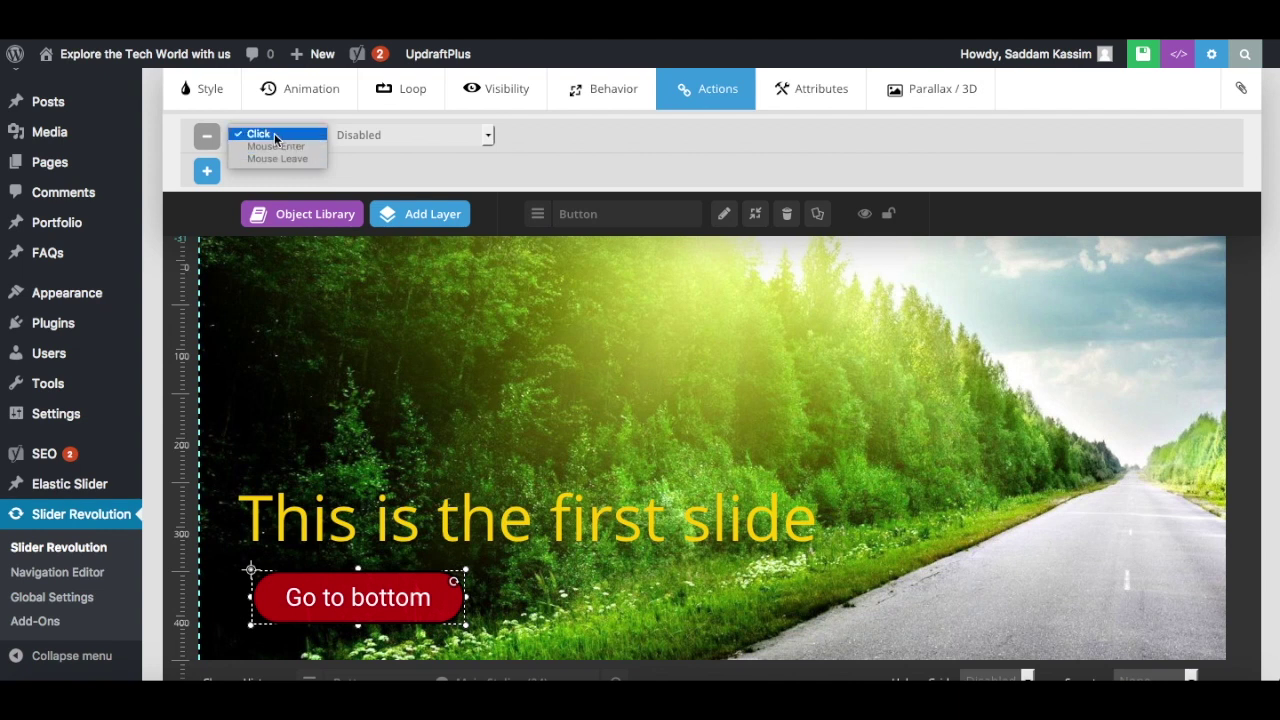
left_click(275, 134)
left_click(391, 134)
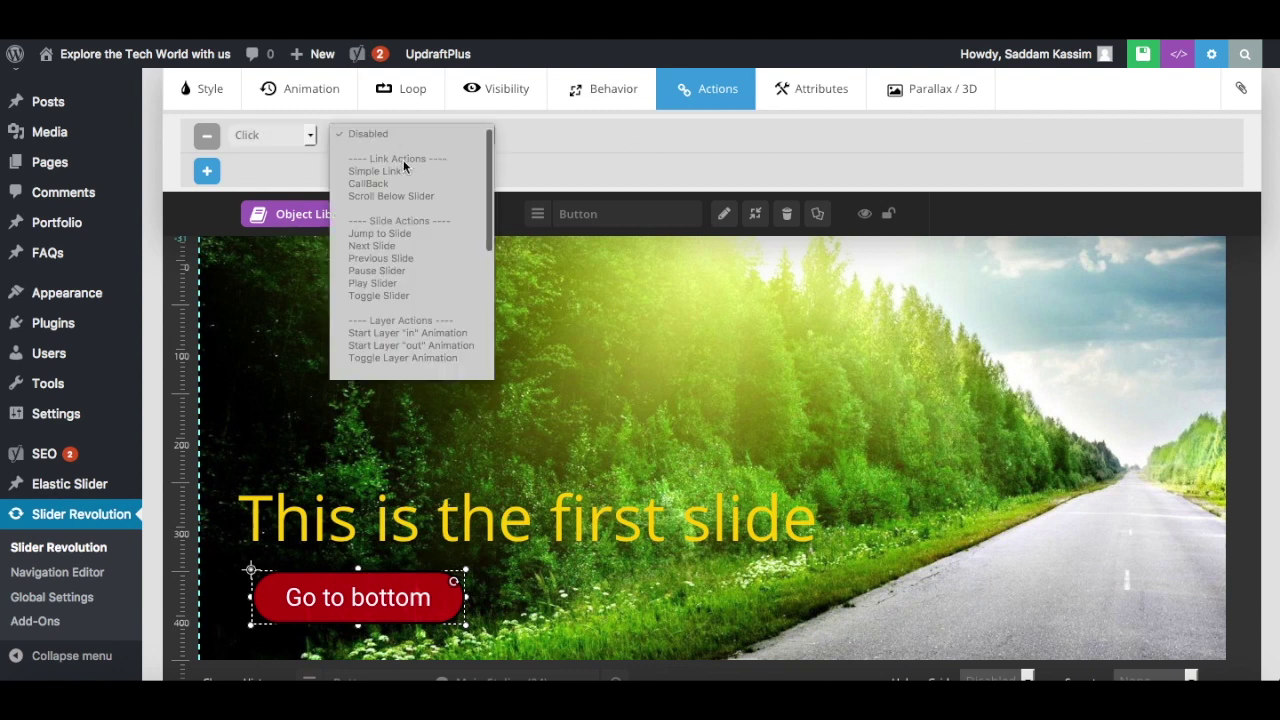
left_click(408, 172)
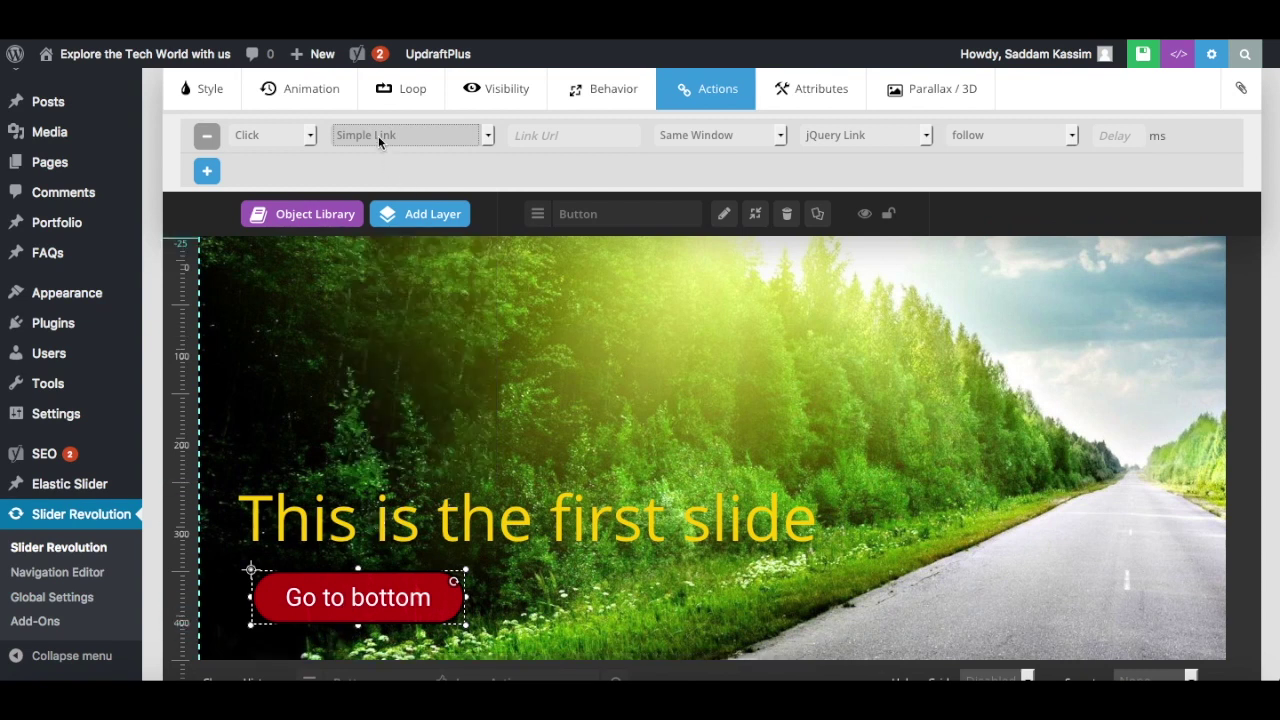
left_click(549, 134)
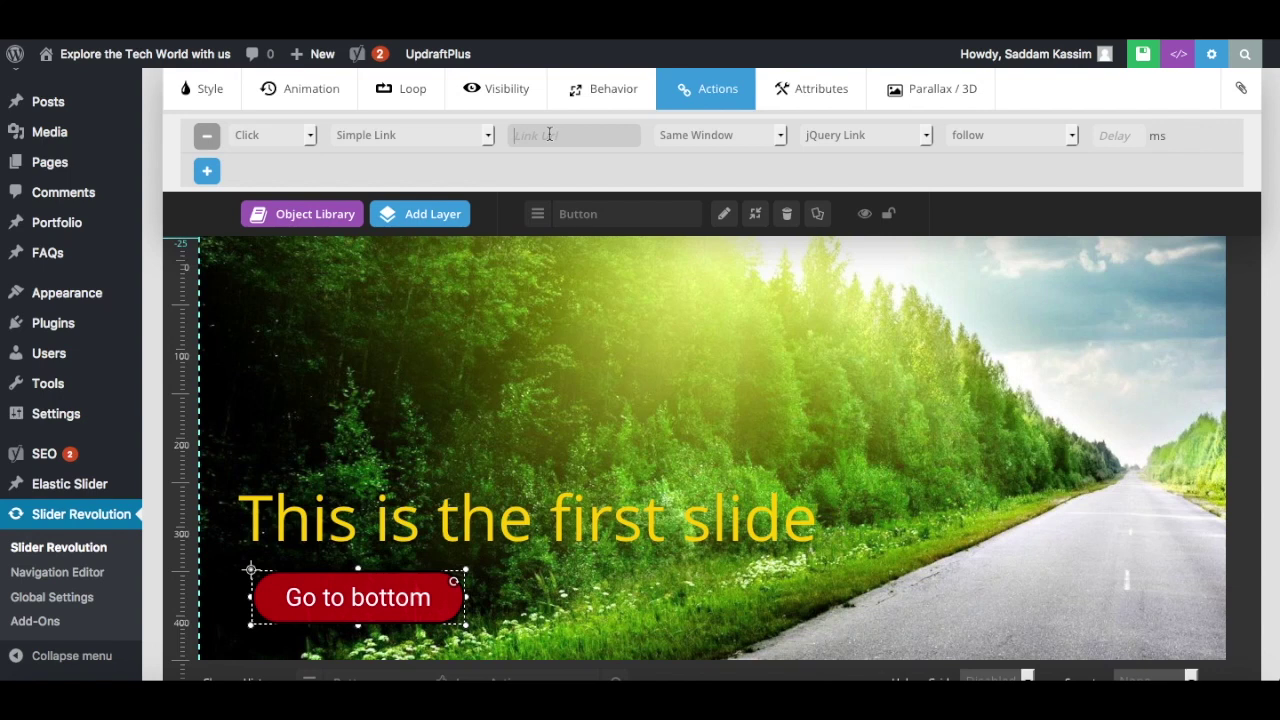
type("htt")
type("ps://www.google.com")
left_click(695, 135)
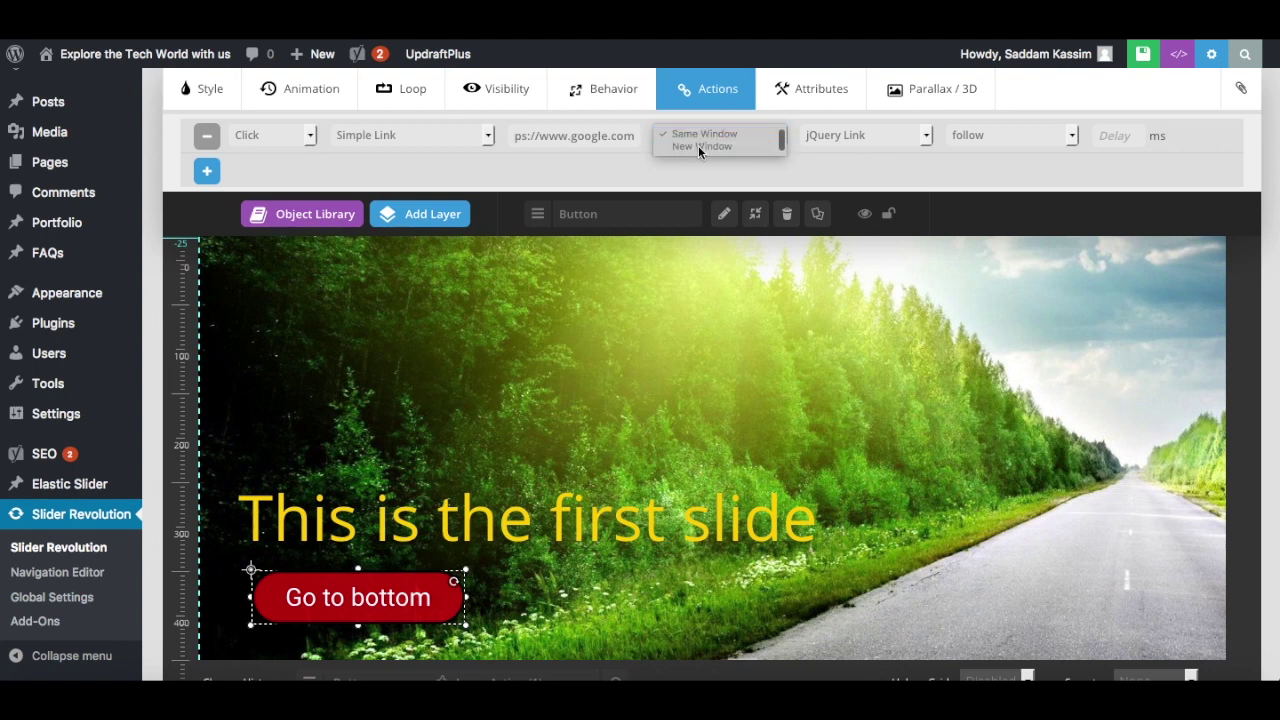
left_click(700, 146)
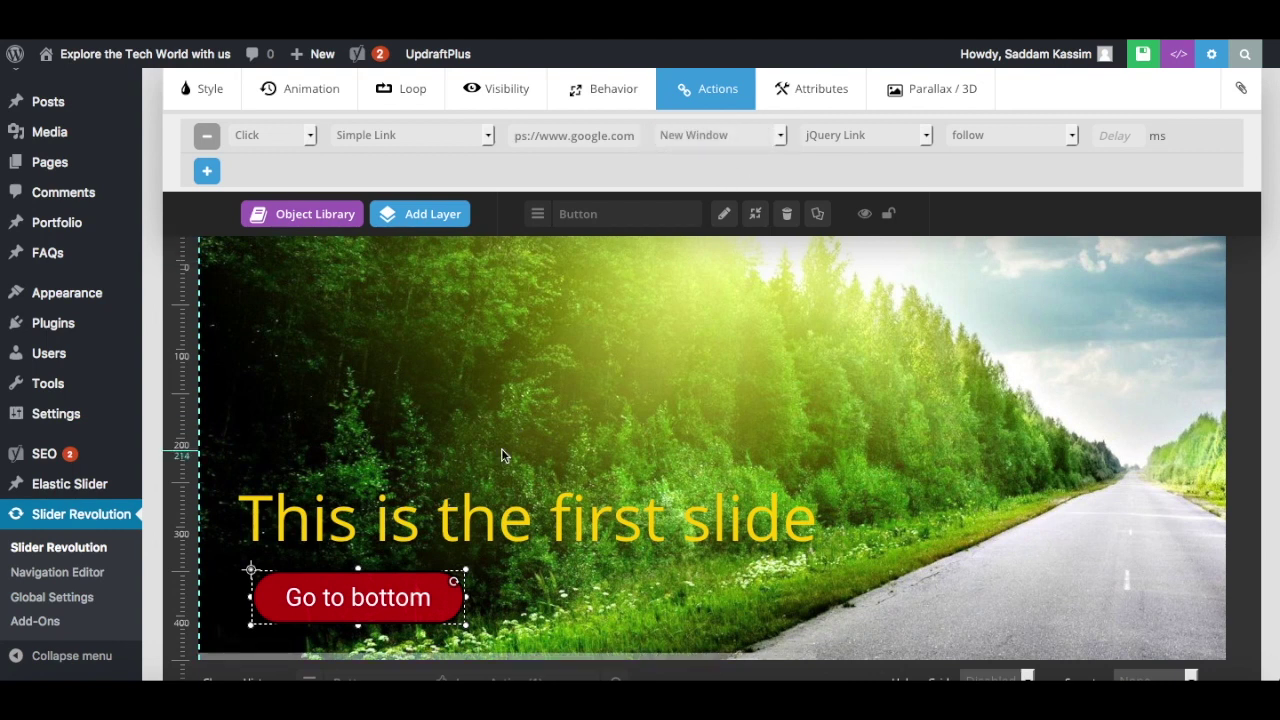
scroll(440, 470, "down", 1)
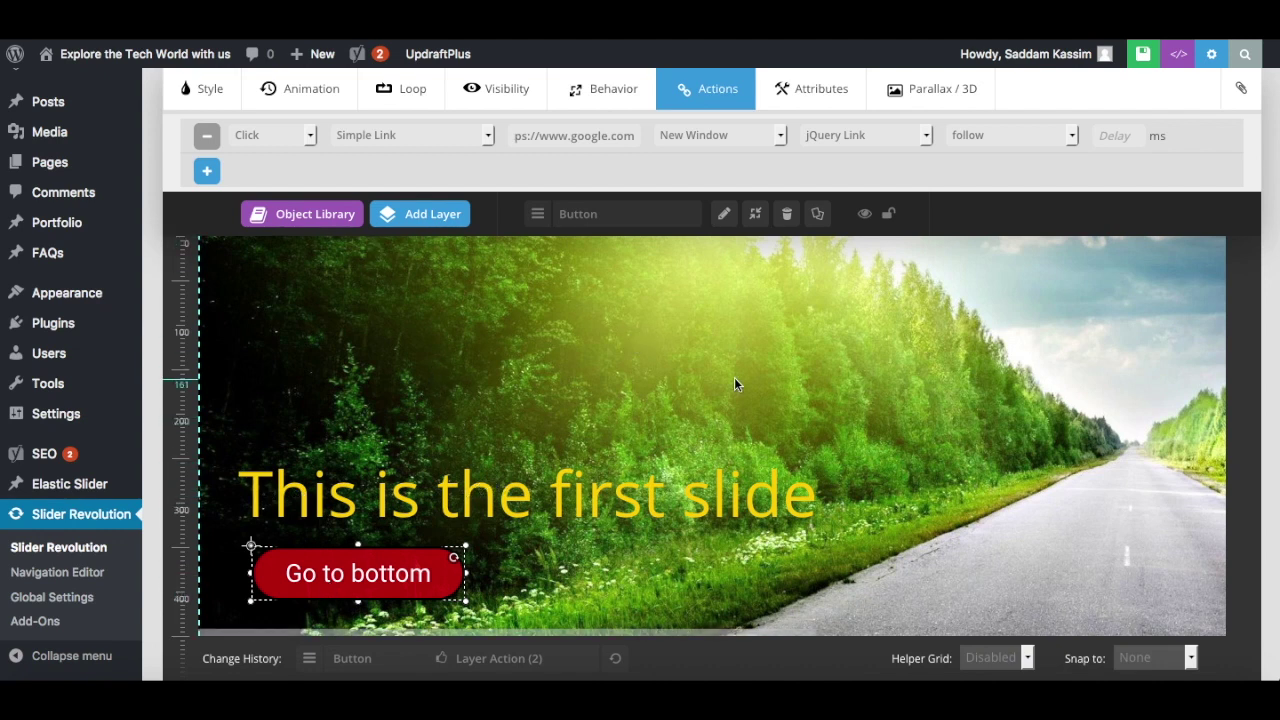
- On the timeline, delay the title's entrance to 1010 ms and the button's to about 1980 ms
scroll(734, 384, "down", 1)
scroll(1253, 385, "down", 3)
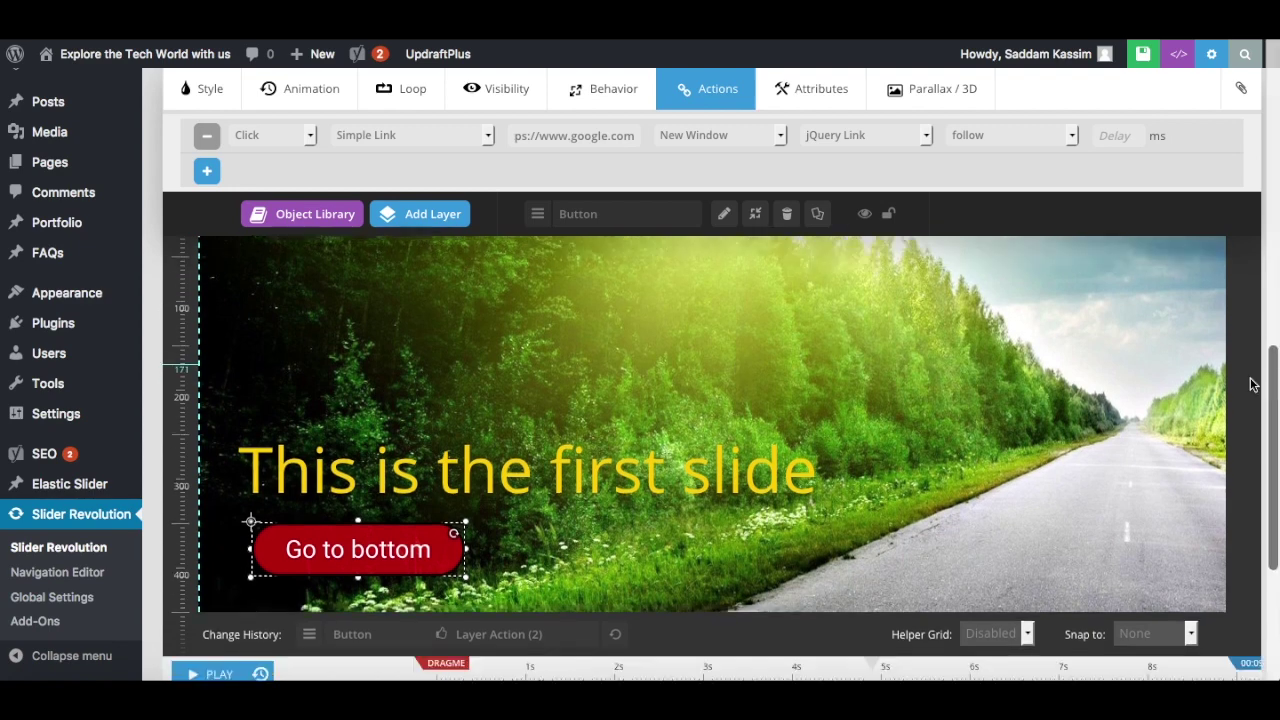
scroll(1253, 385, "down", 2)
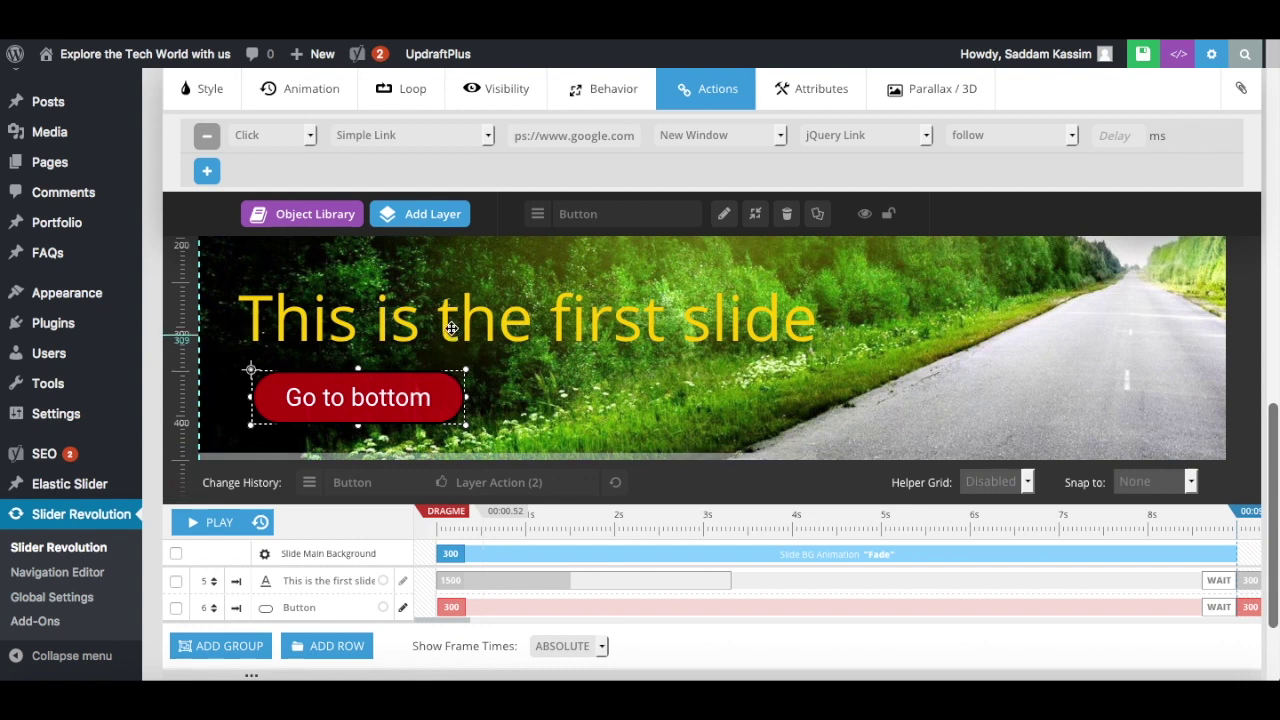
left_click(411, 323)
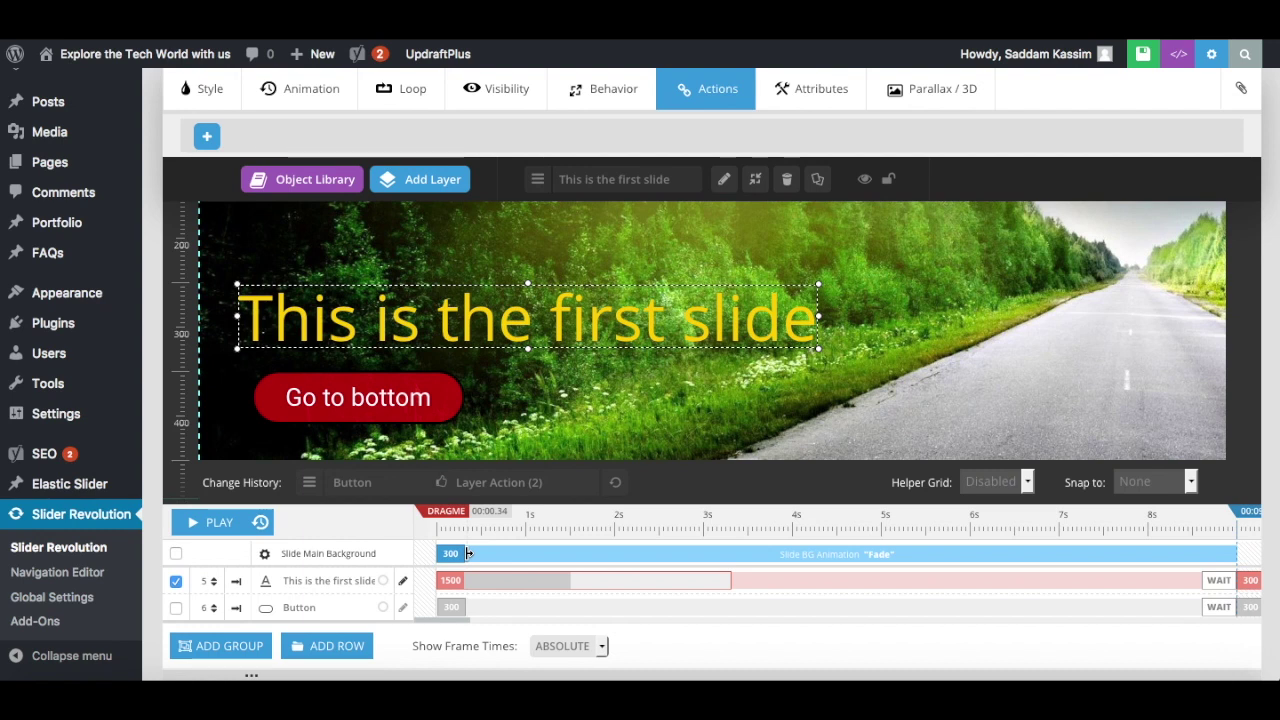
left_click_drag(441, 580, 532, 578)
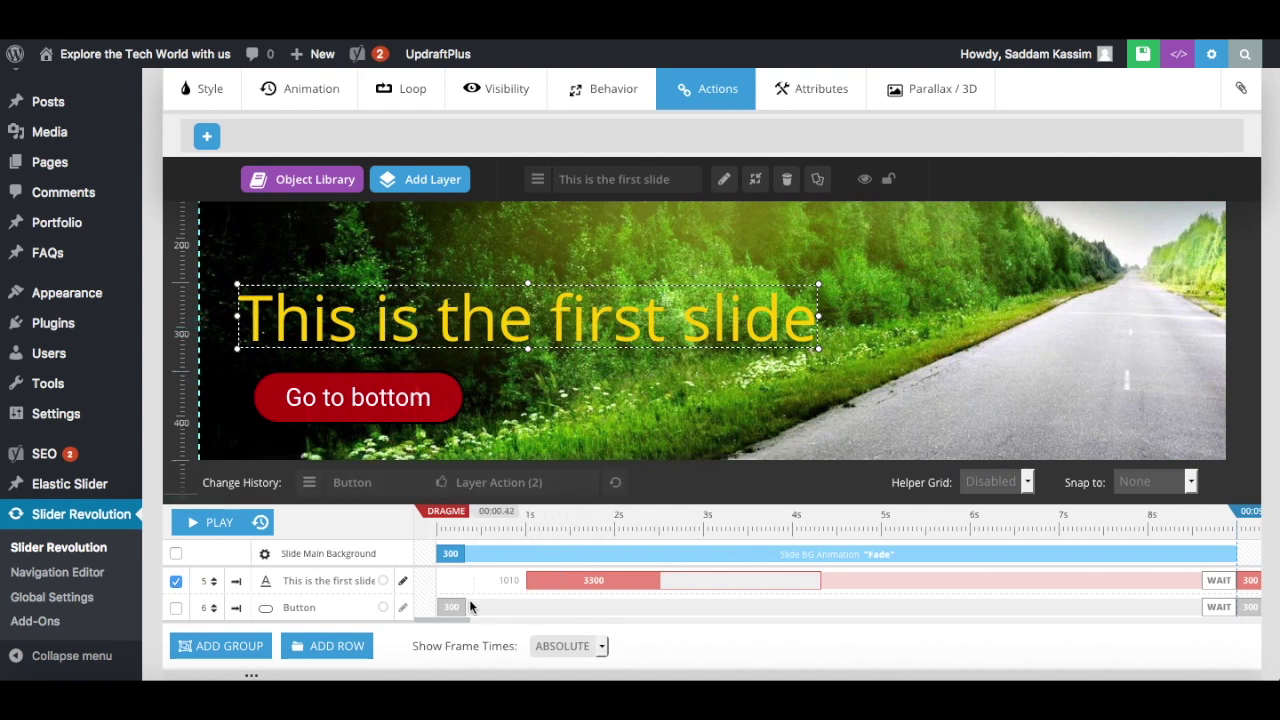
left_click(366, 408)
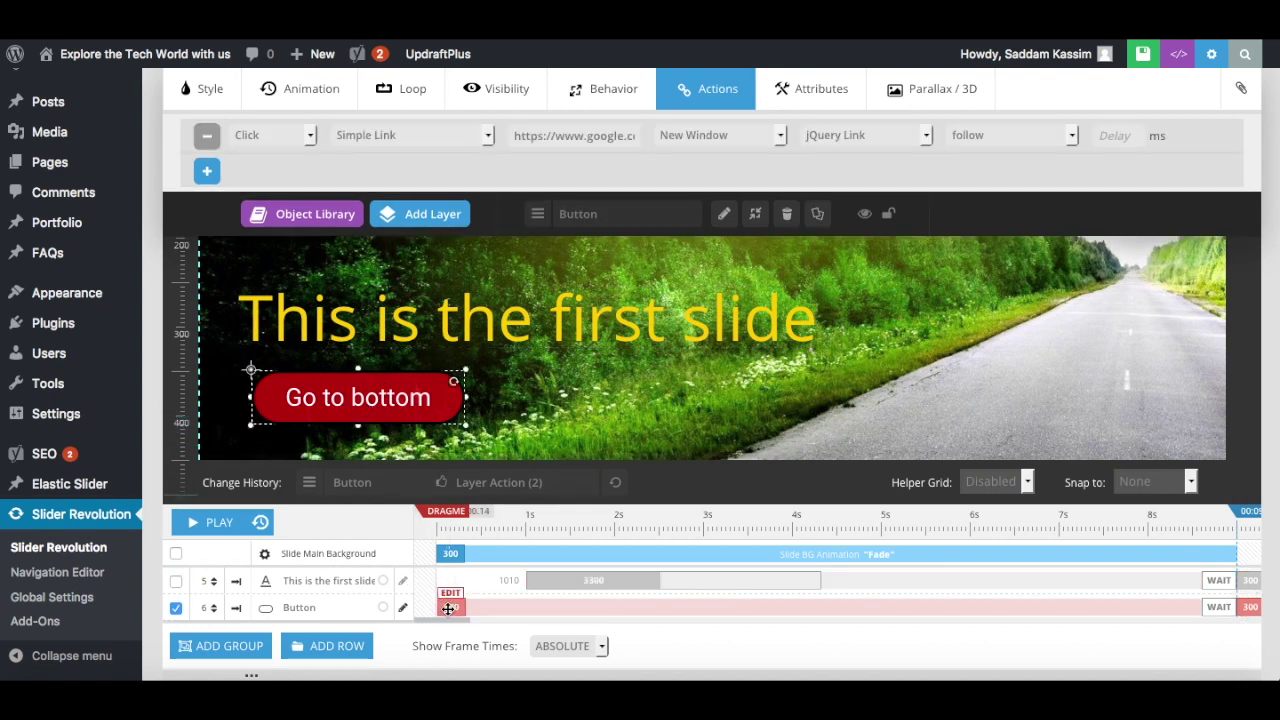
left_click_drag(448, 608, 579, 606)
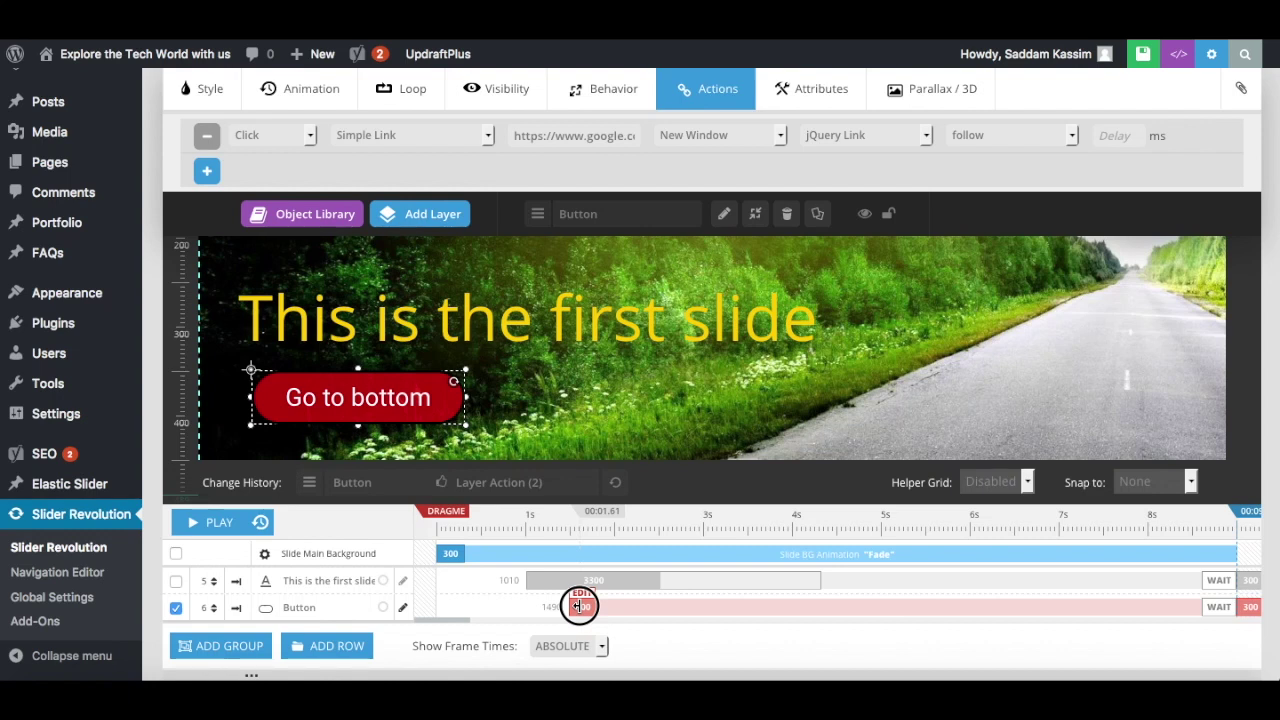
left_click_drag(579, 606, 623, 607)
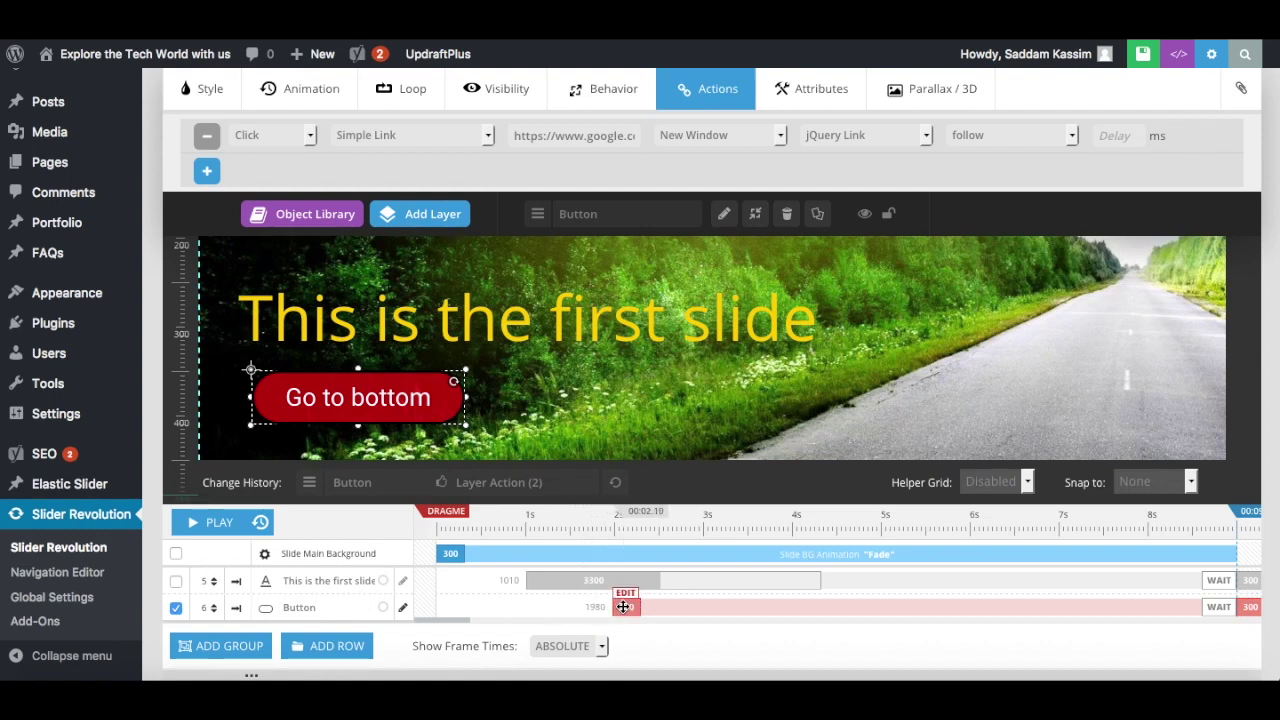
- Save the slide, test the Go to bottom button on the live homepage, and dismiss the blocked pop-up notice
left_click(1138, 62)
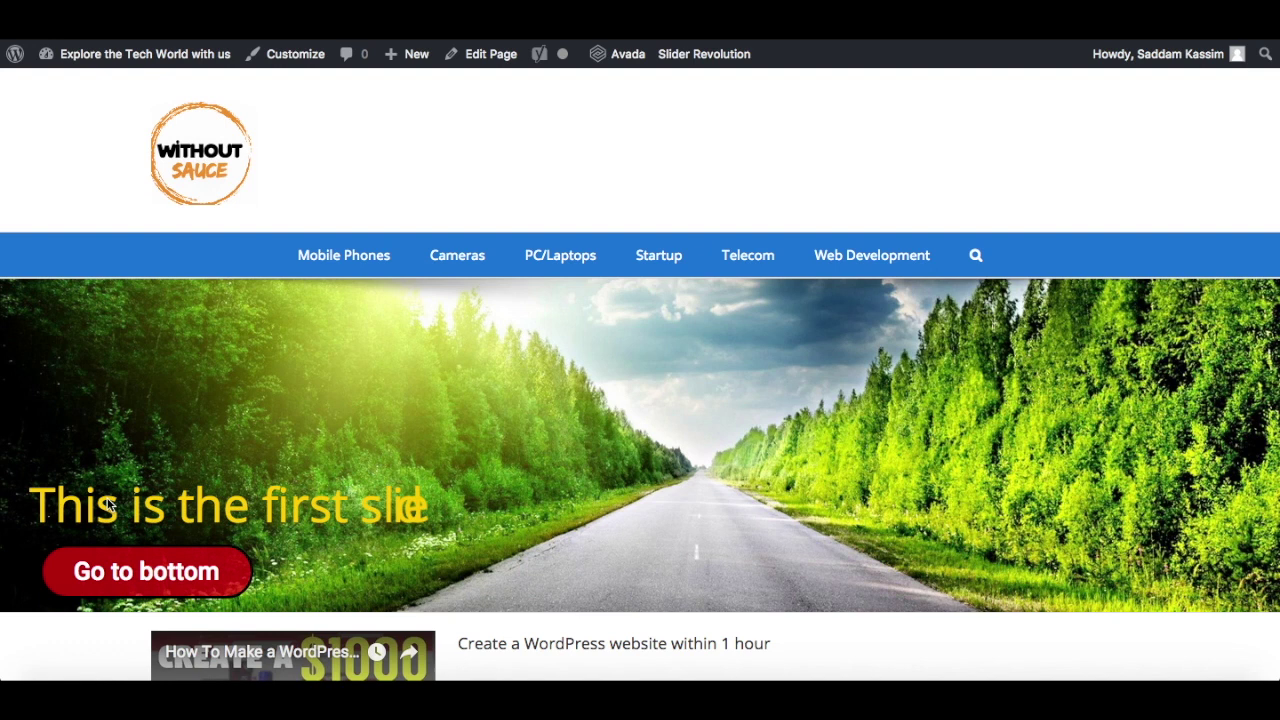
left_click(143, 572)
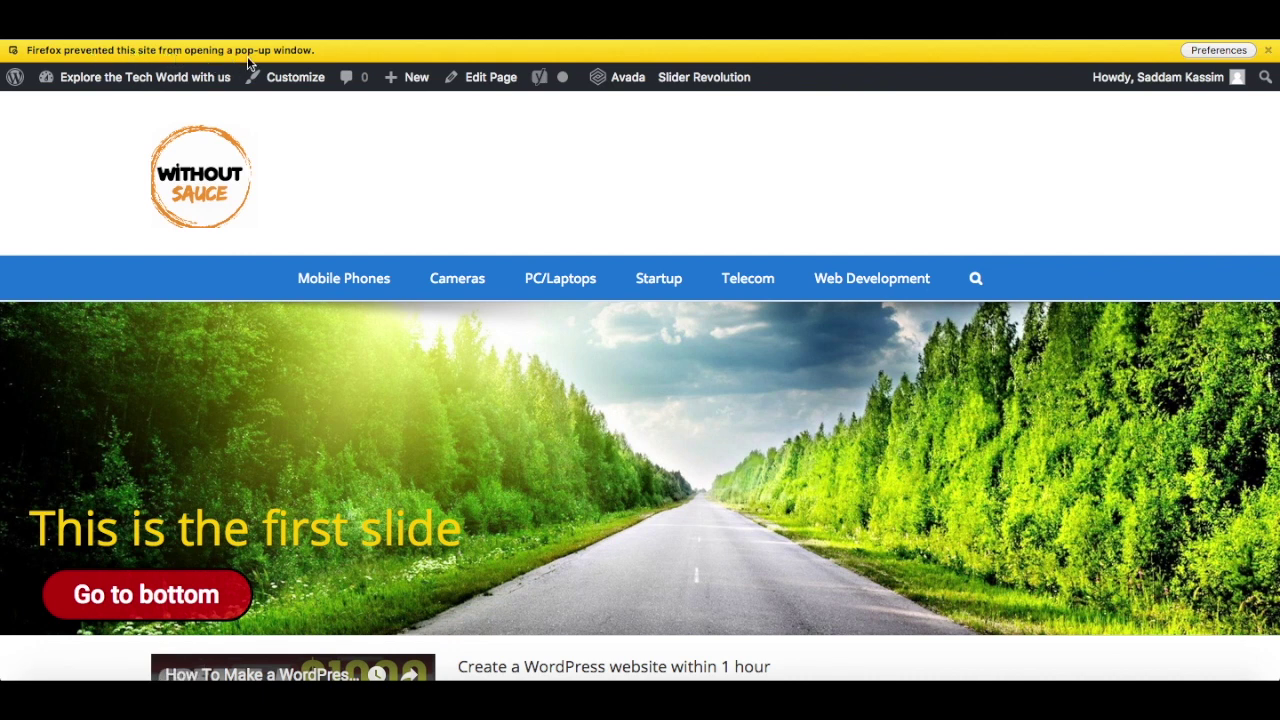
left_click(1267, 50)
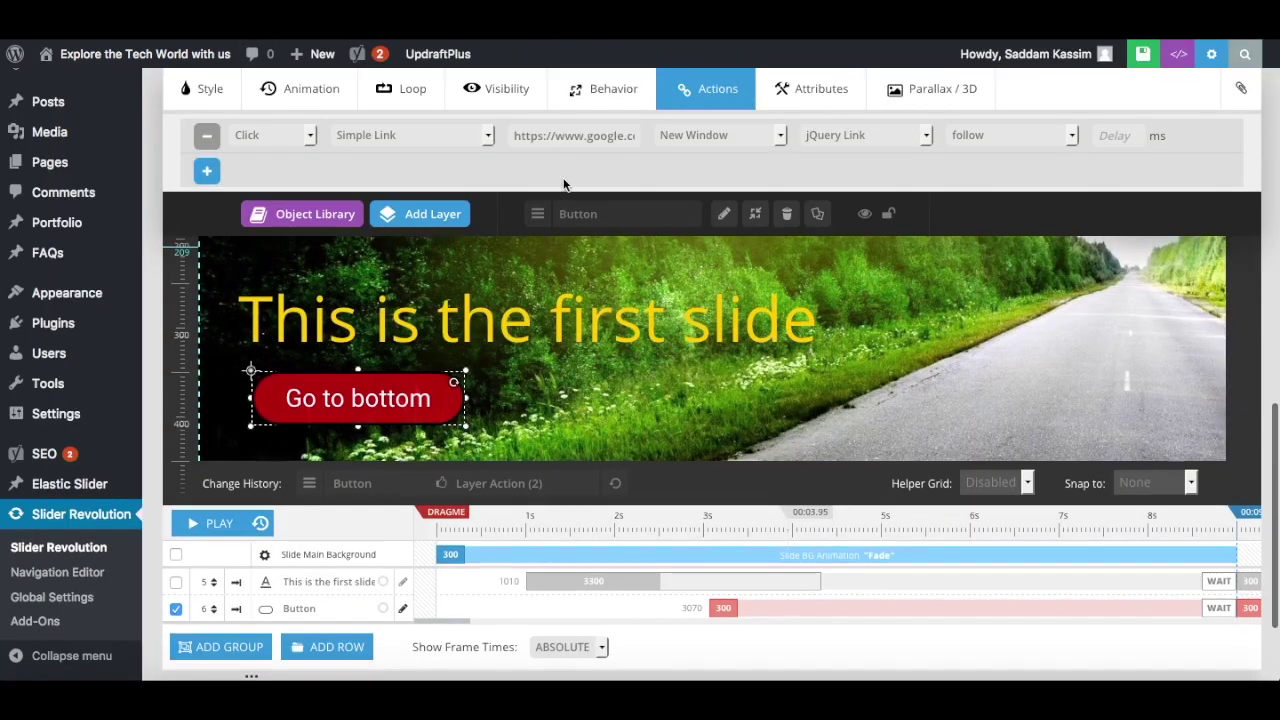
- Duplicate #1 Slide to create #2 Slide with the same road-photo background
scroll(563, 184, "up", 1)
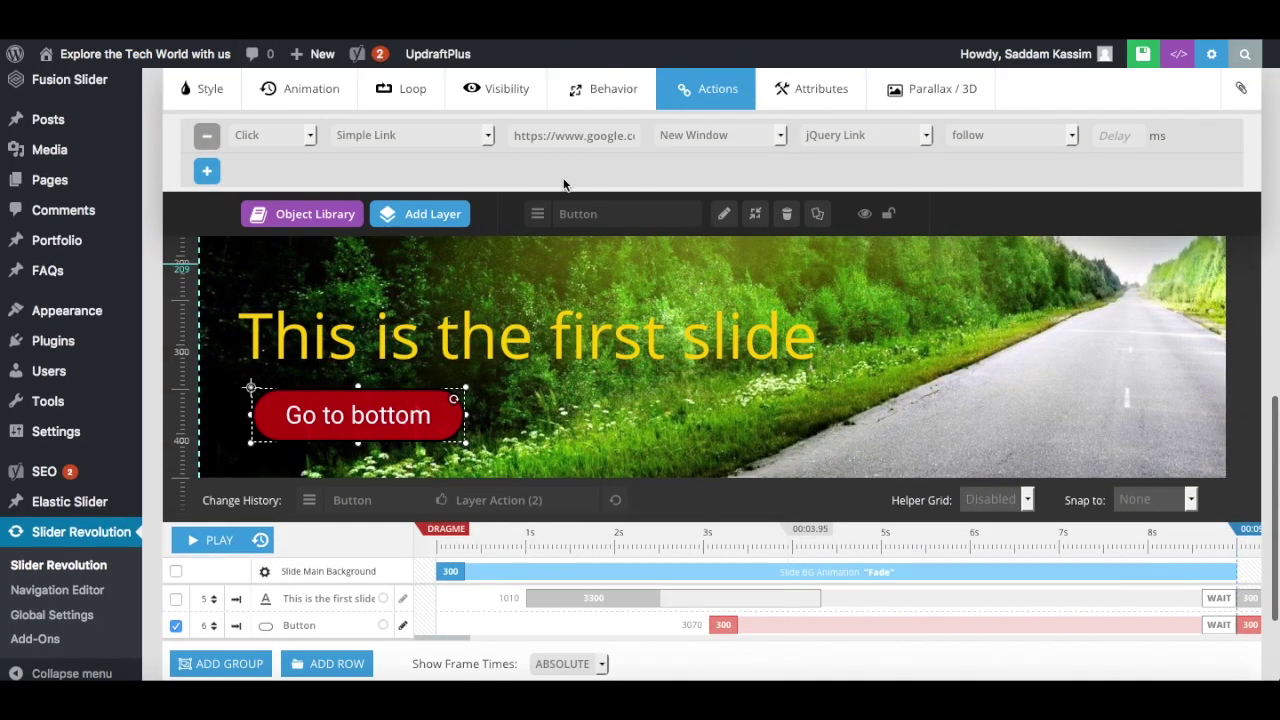
scroll(563, 184, "up", 5)
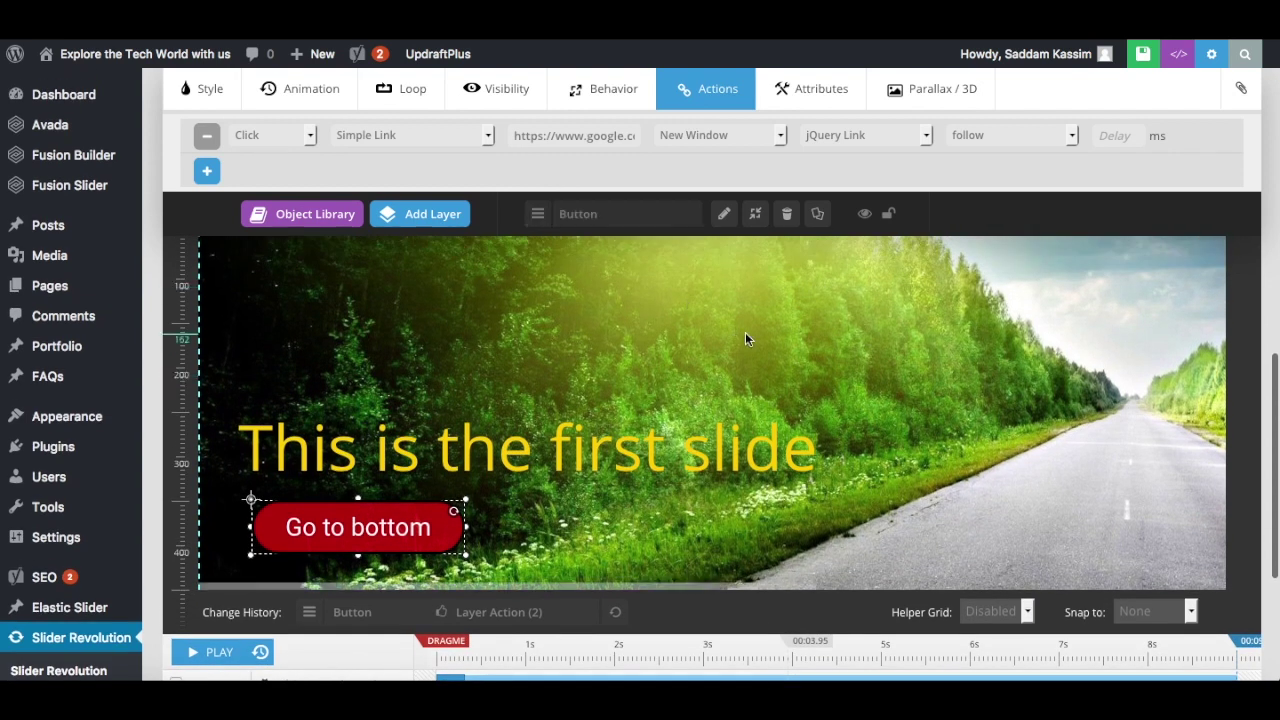
scroll(548, 329, "up", 2)
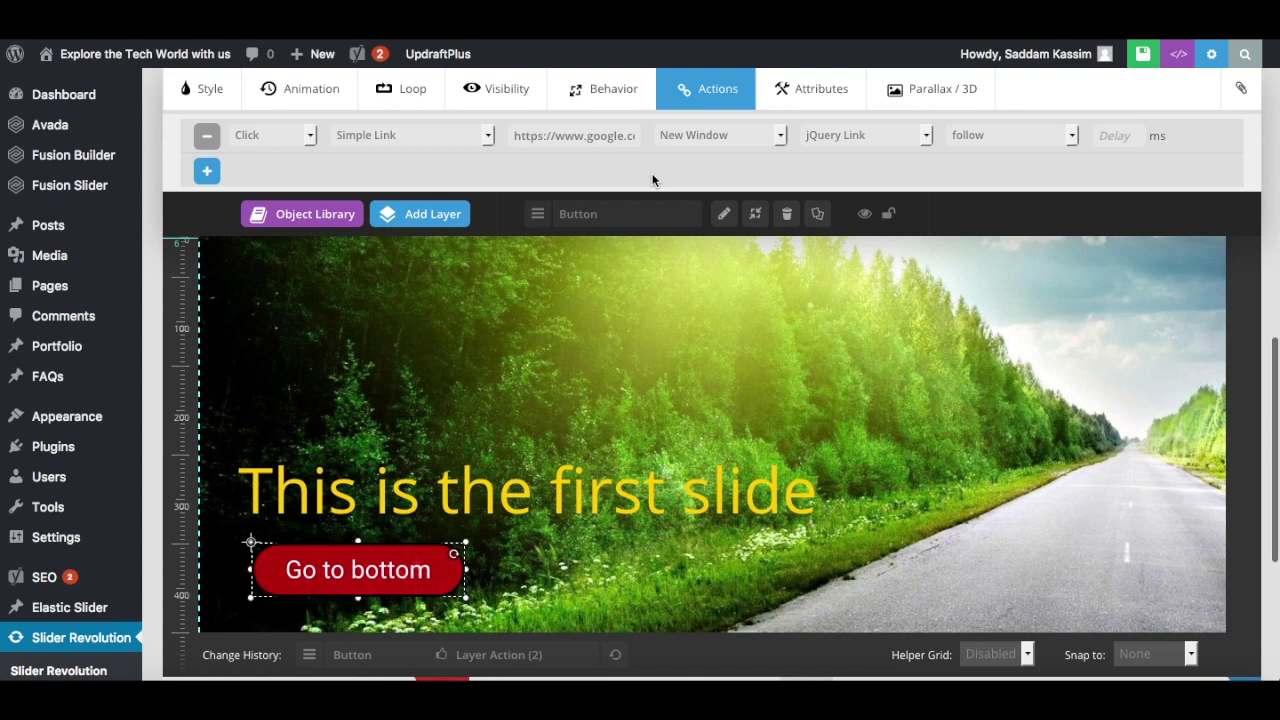
scroll(651, 177, "up", 5)
scroll(652, 180, "up", 10)
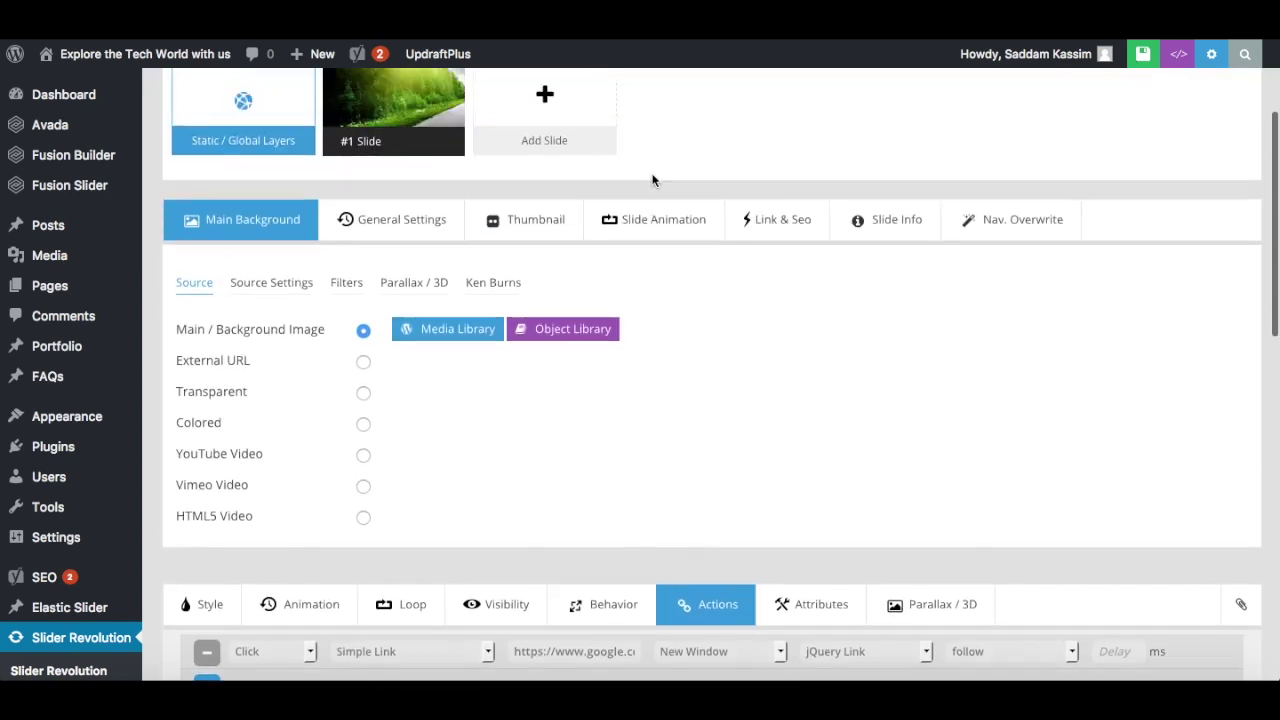
mouse_move(400, 215)
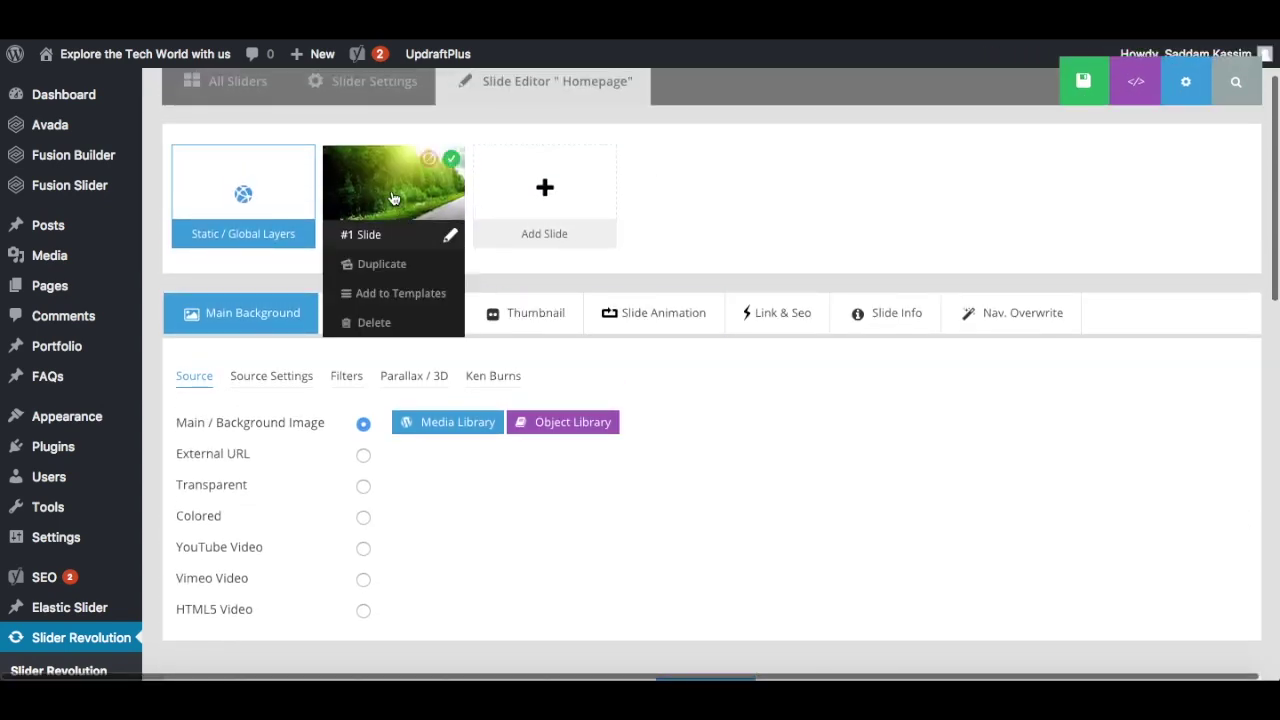
left_click(393, 265)
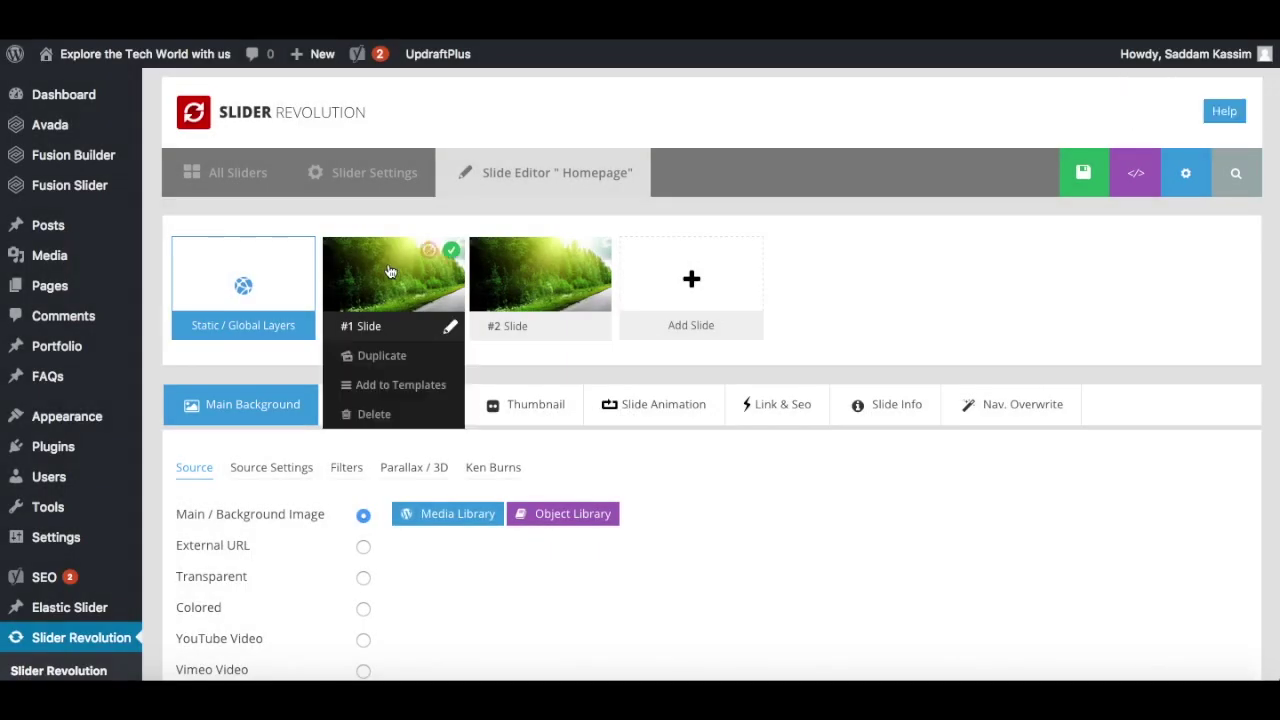
mouse_move(520, 310)
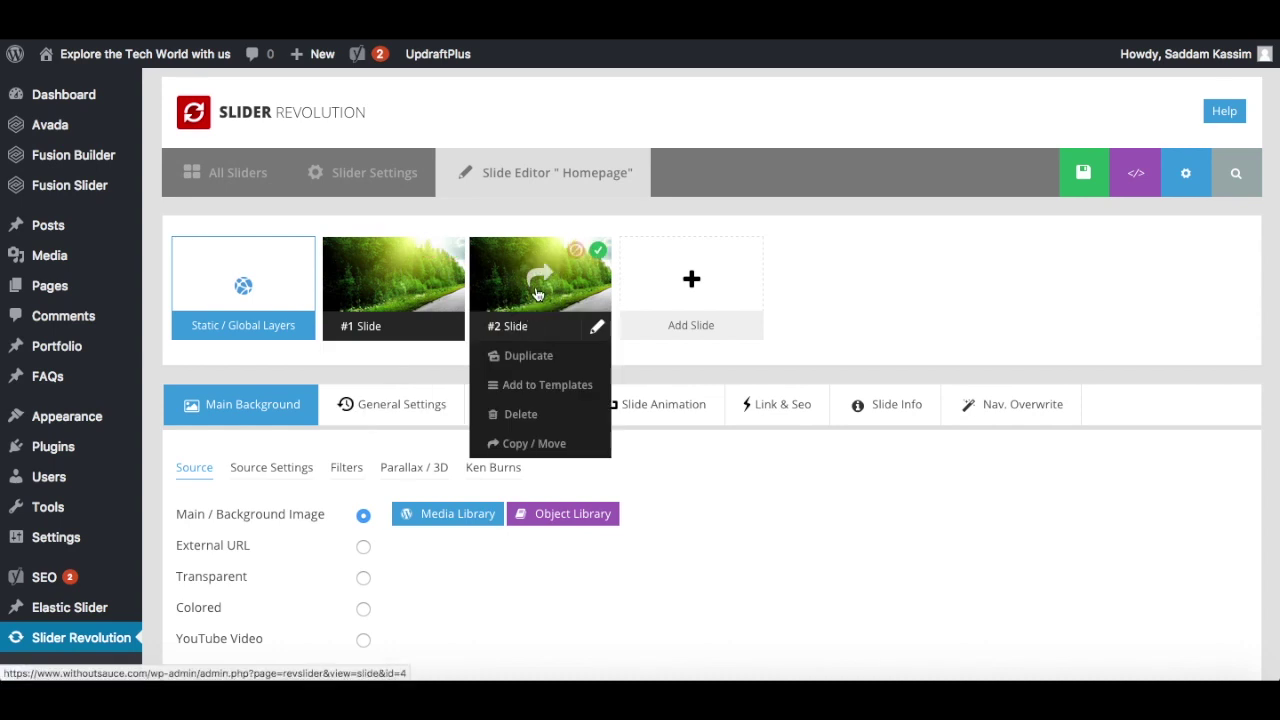
- Open #2 Slide in the slide editor
left_click(537, 293)
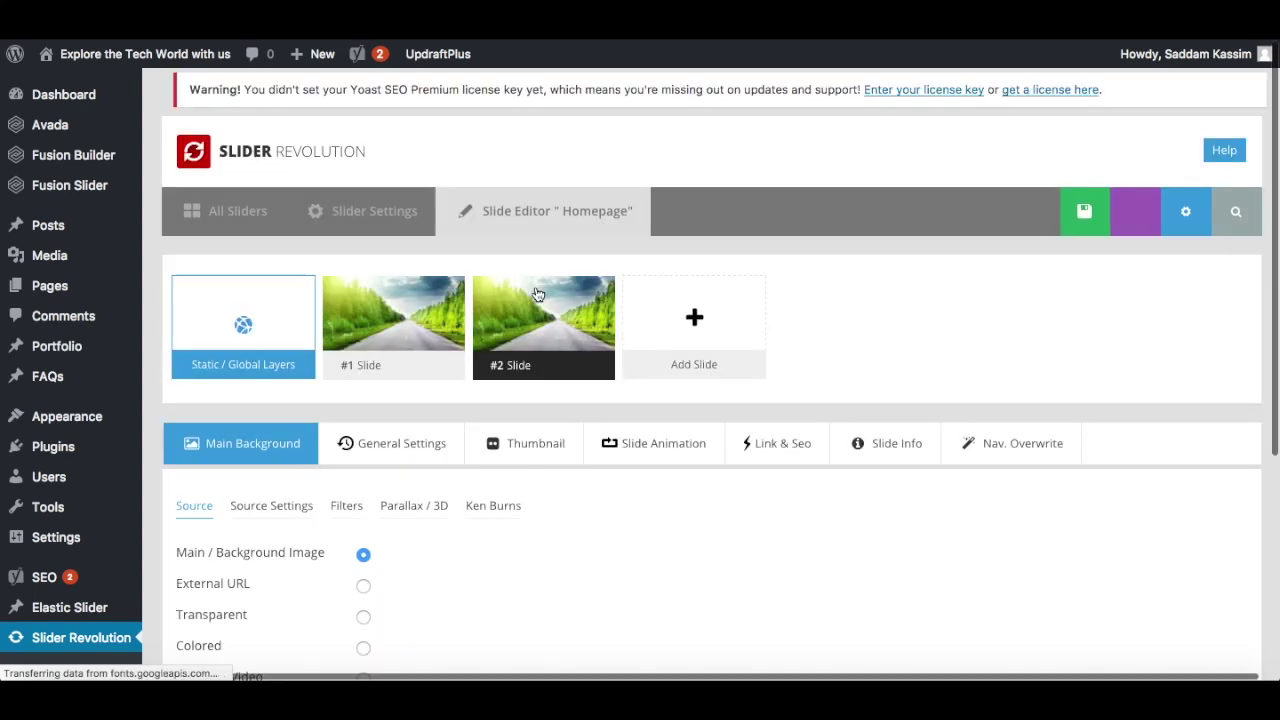
mouse_move(556, 344)
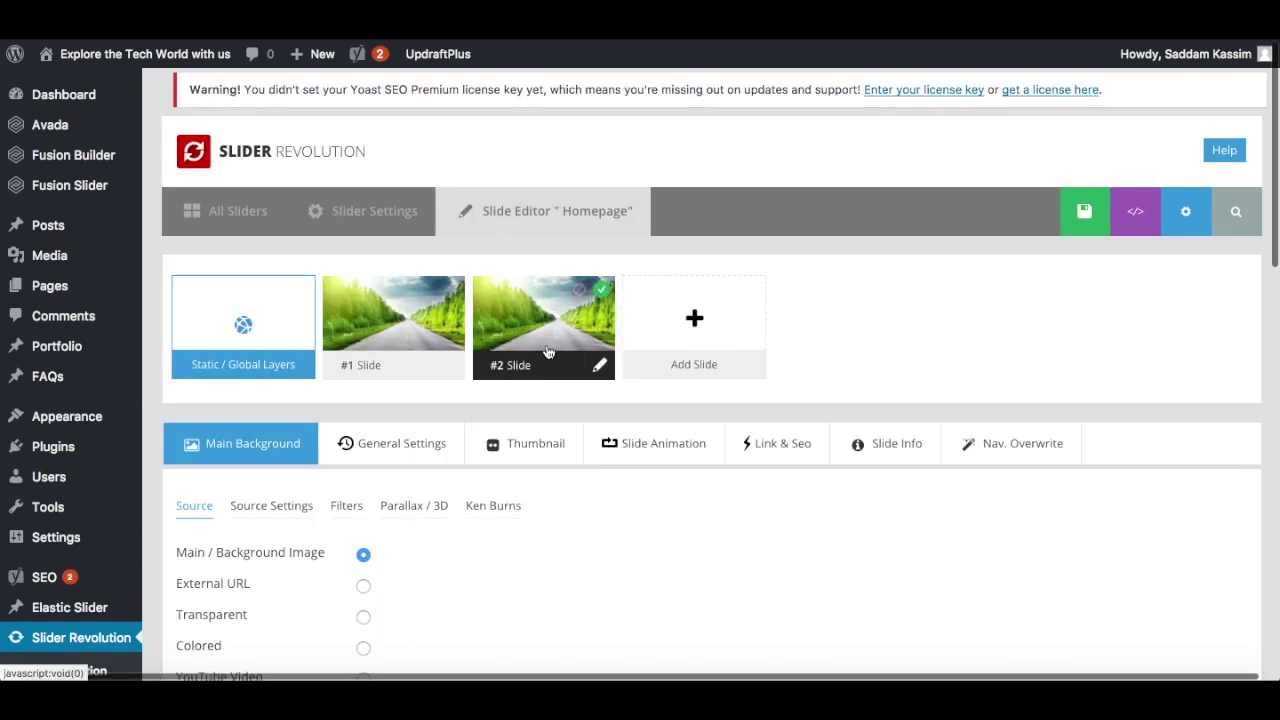
scroll(623, 503, "down", 3)
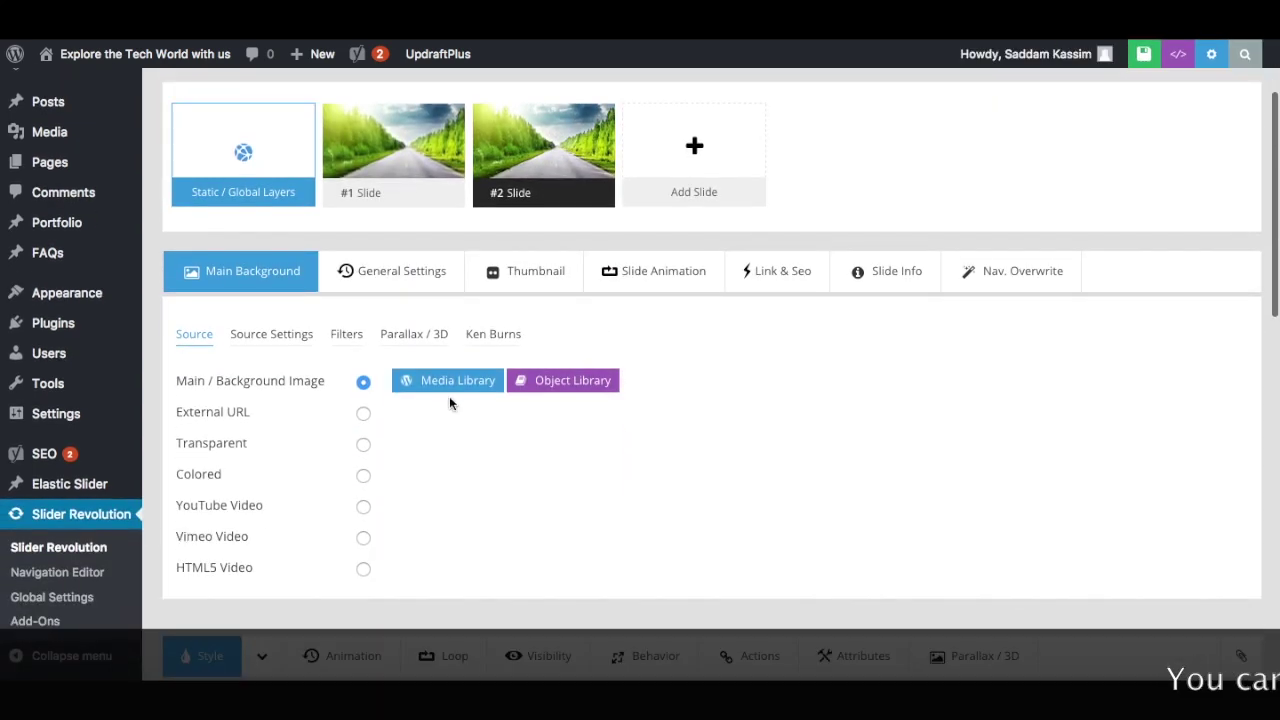
- Upload beautiful-nature-1920x500.jpg (1920 × 500) and set it as the slide's background image
left_click(447, 386)
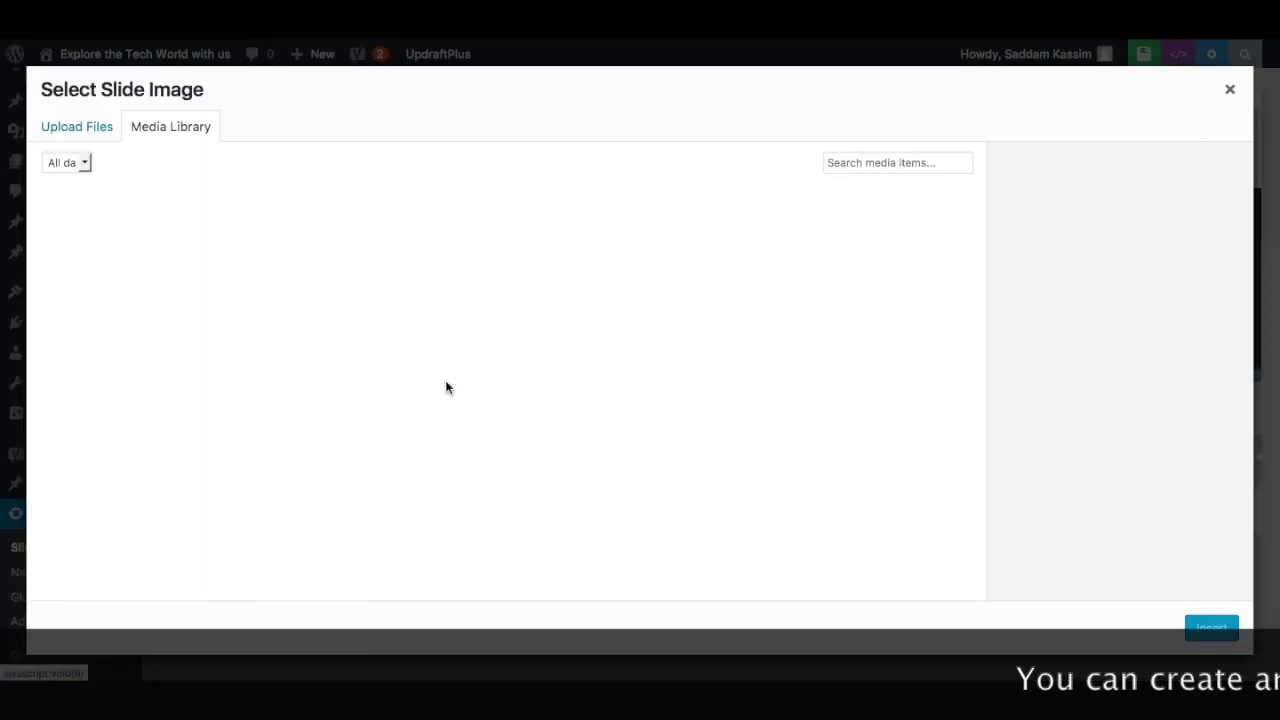
left_click(107, 134)
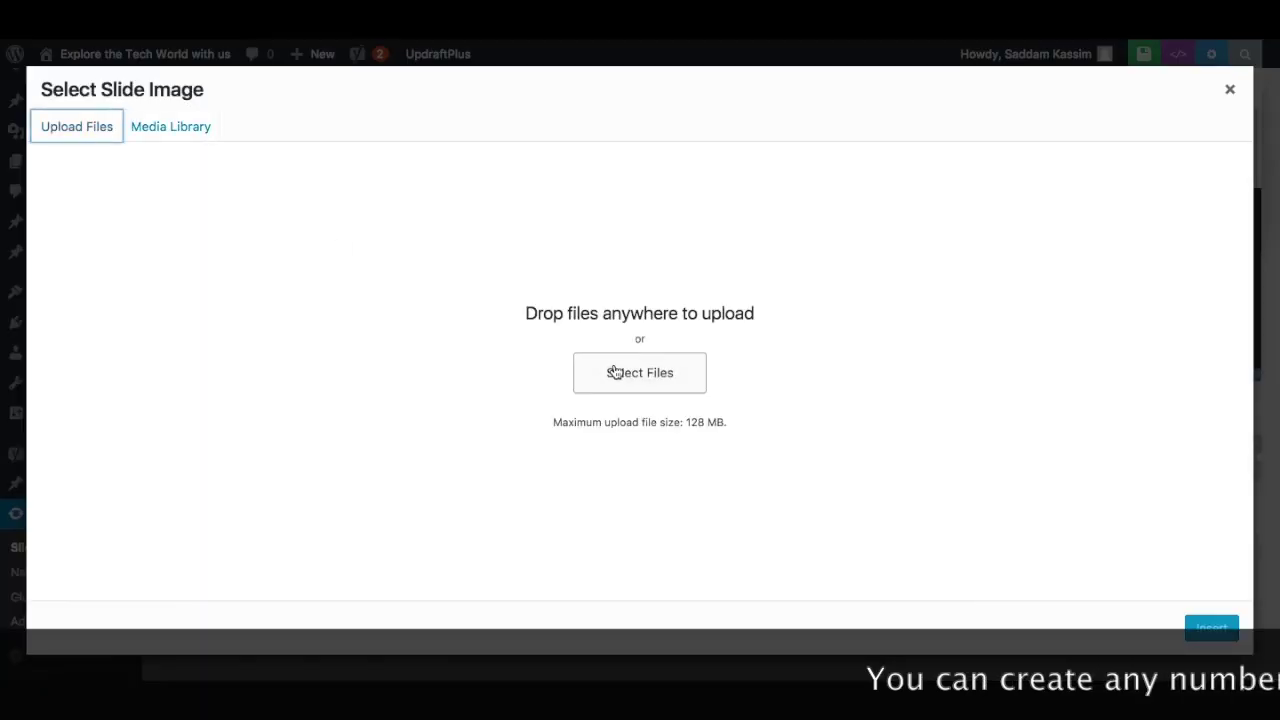
left_click(615, 372)
double_click(658, 70)
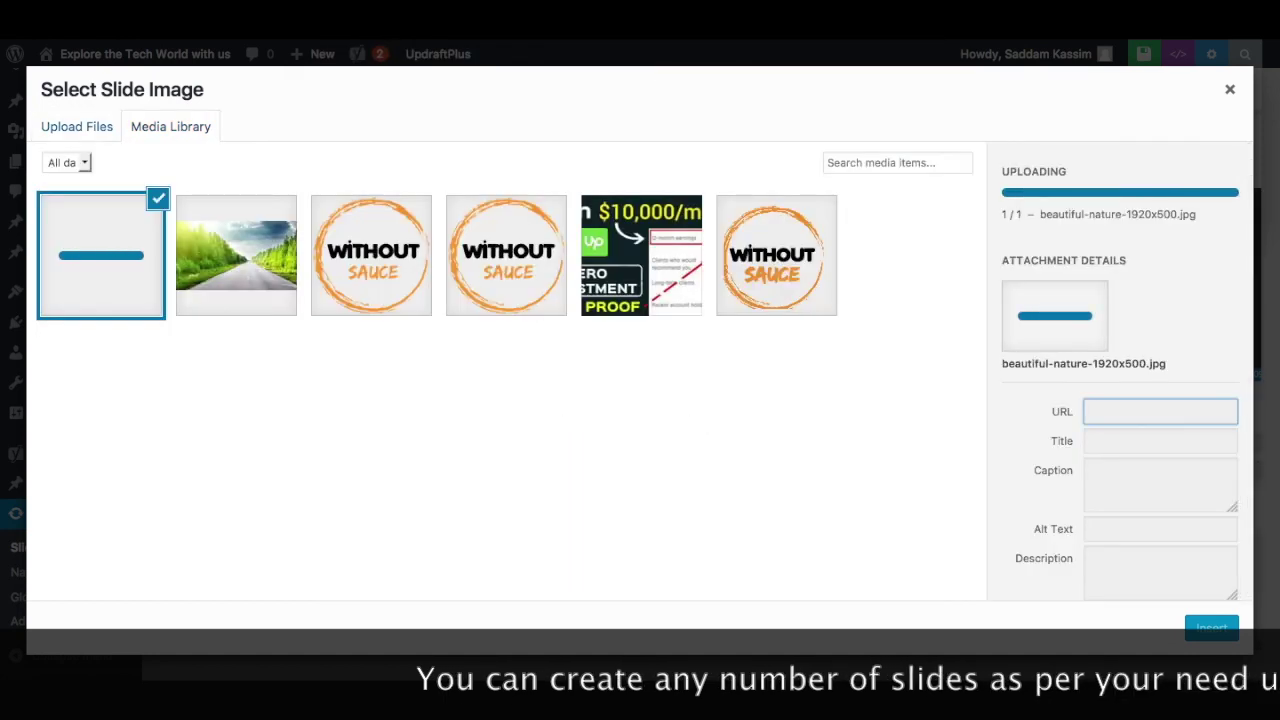
left_click_drag(1003, 279, 1063, 283)
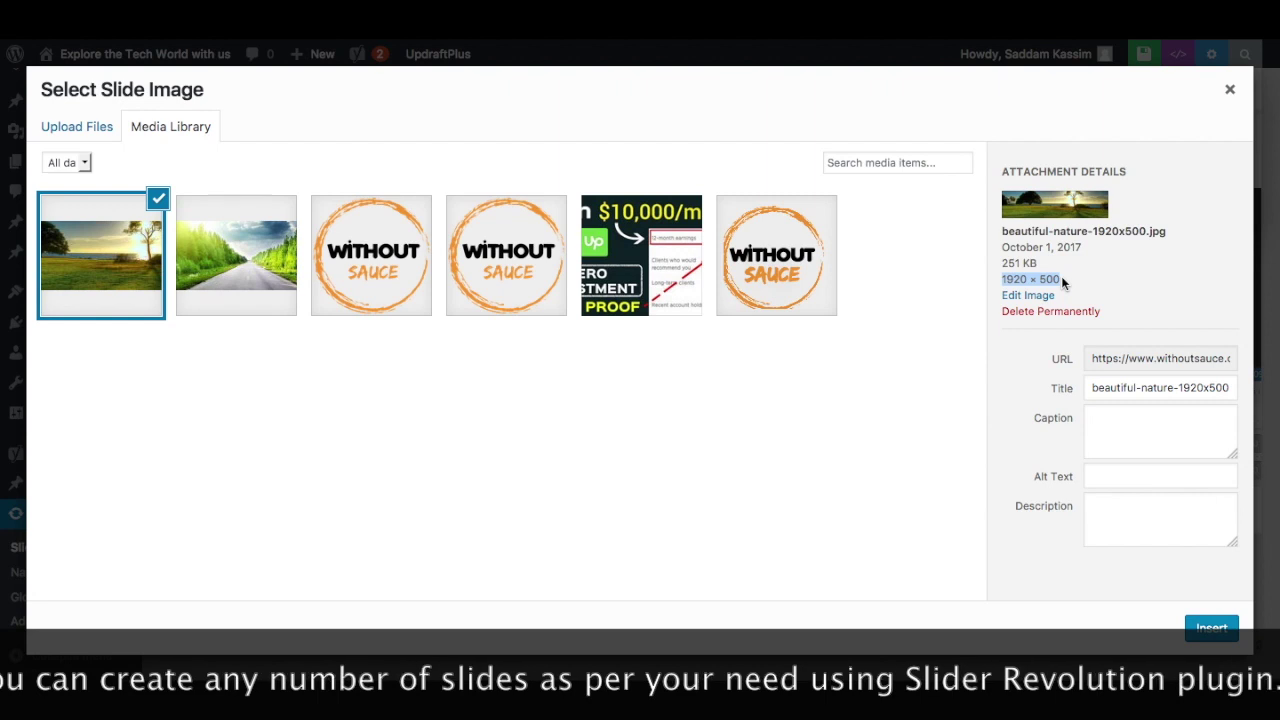
left_click(1212, 628)
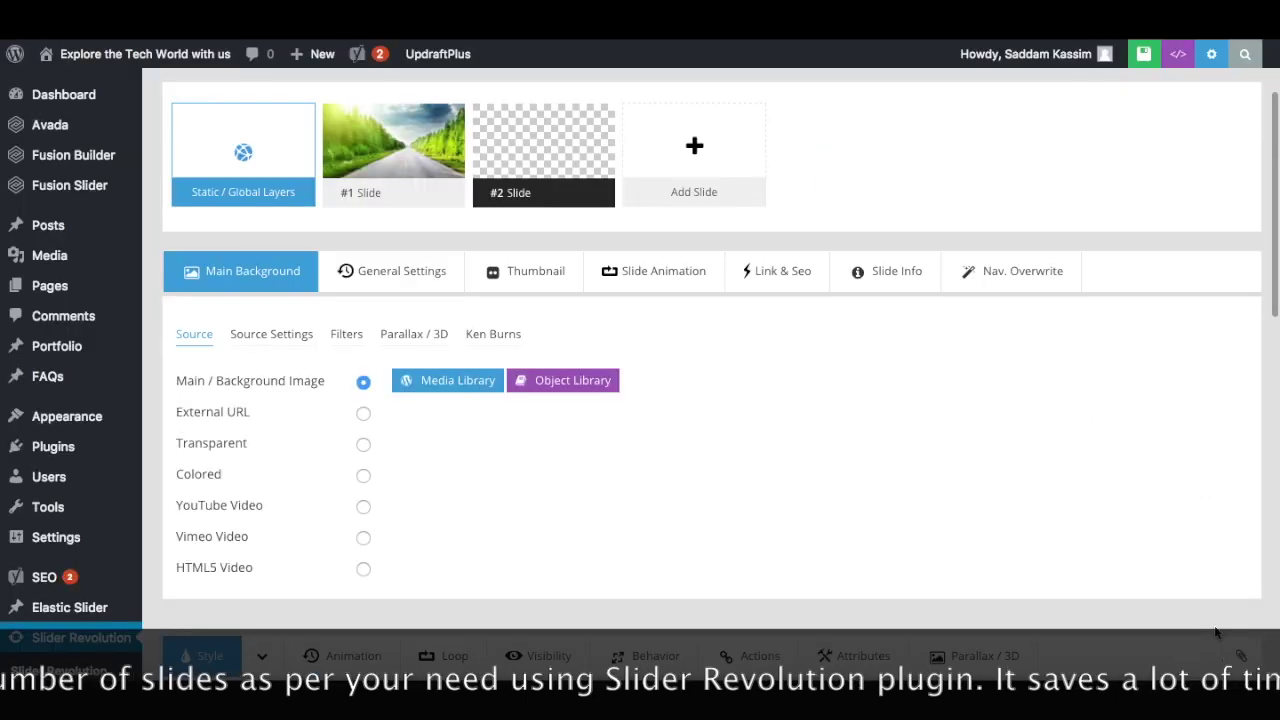
- Change the title caption from 'first slide' to read 'This is the second slide'
scroll(877, 449, "down", 5)
scroll(878, 451, "down", 2)
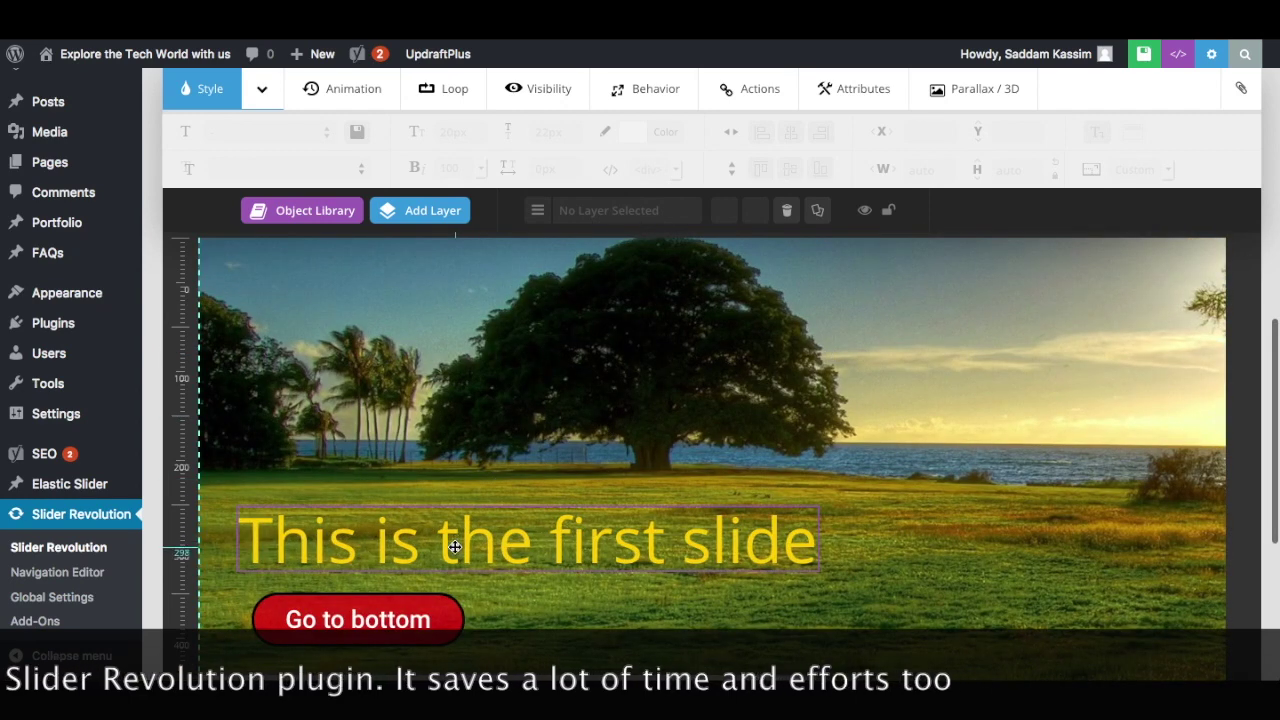
left_click(496, 545)
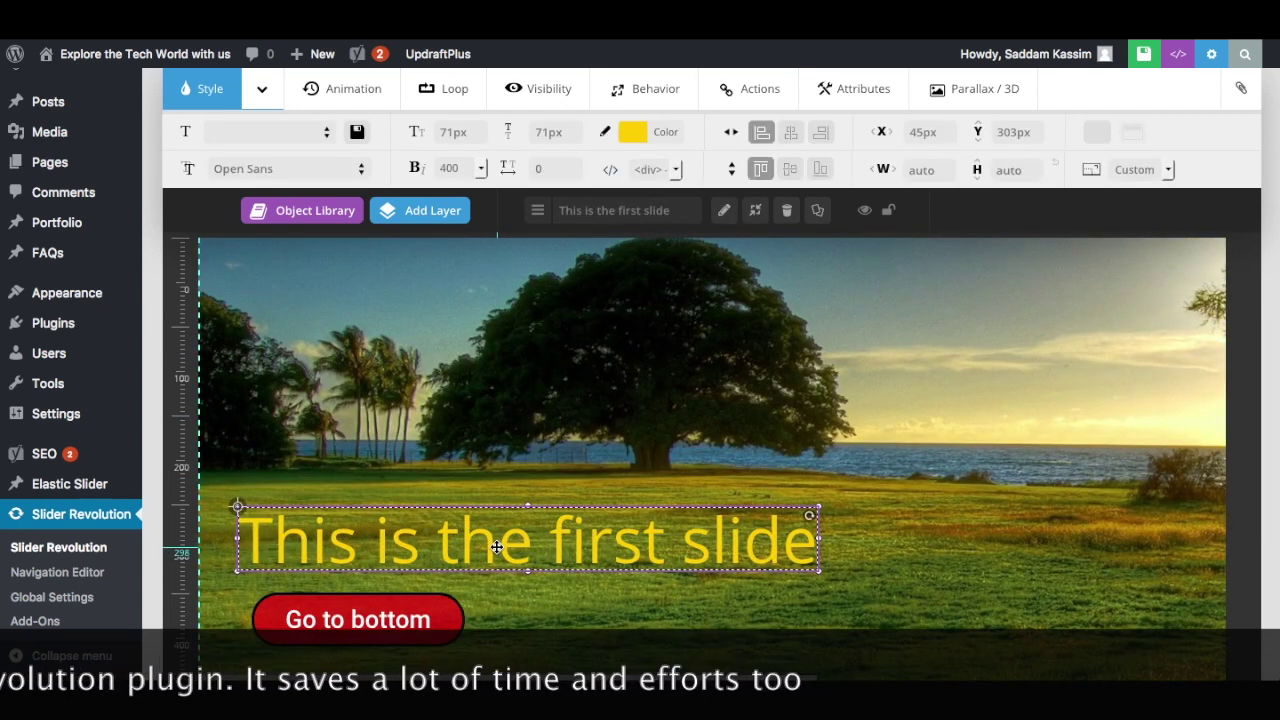
double_click(516, 540)
left_click_drag(634, 260, 575, 259)
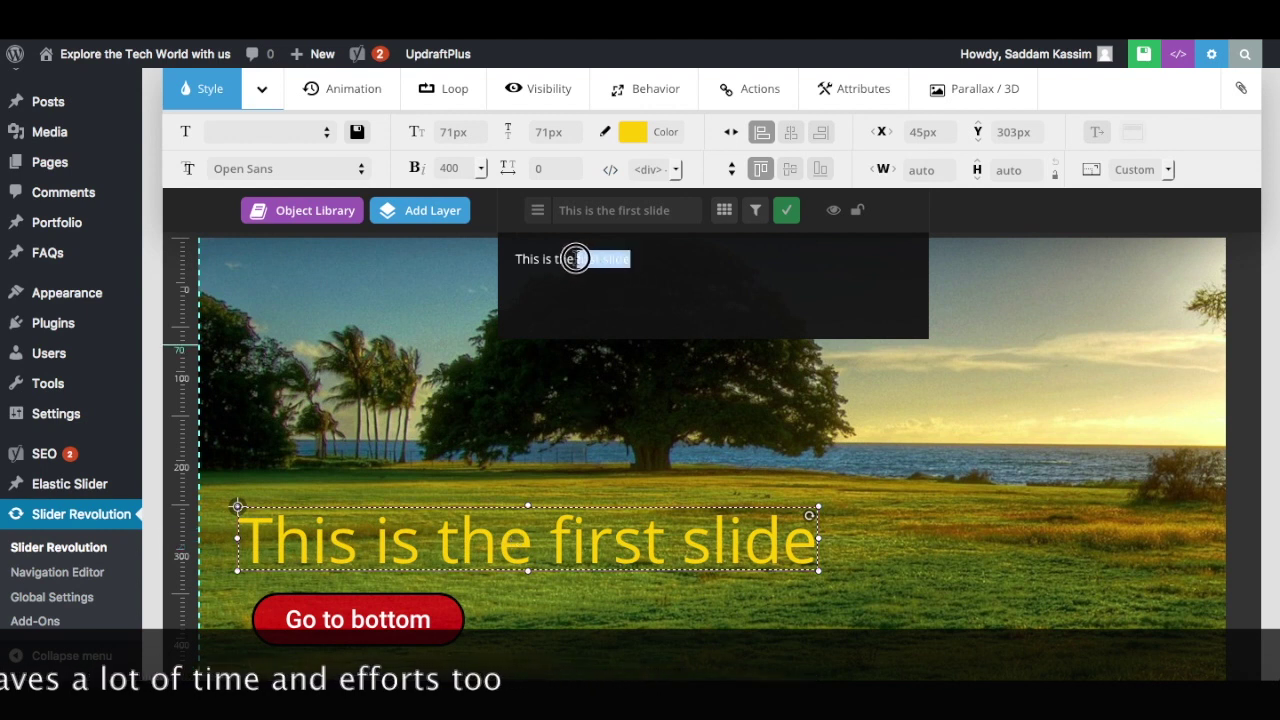
type("second ")
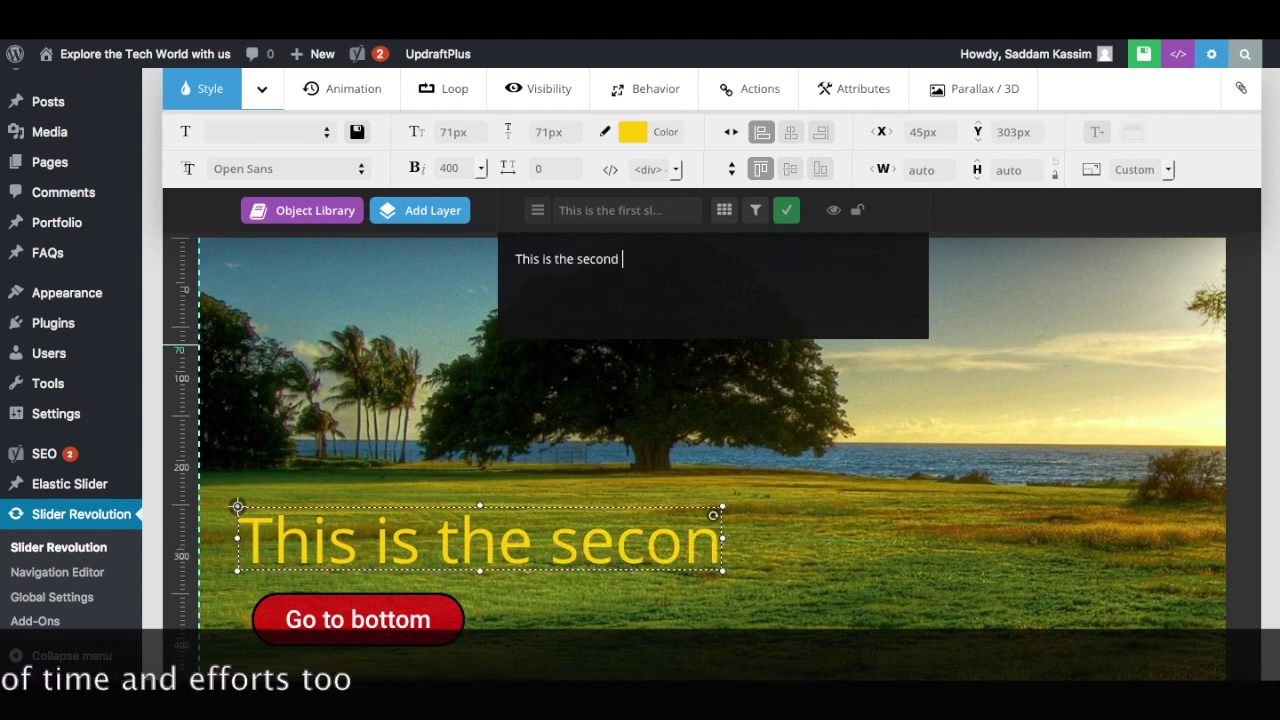
type("slide")
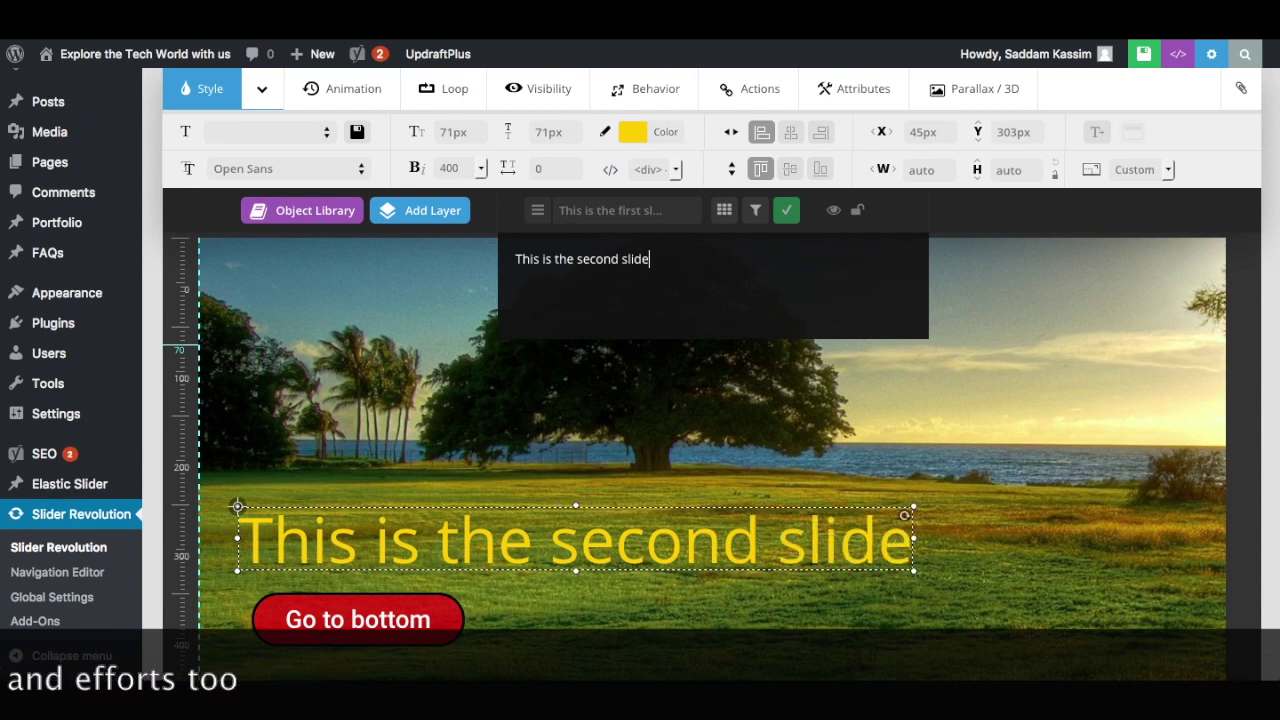
left_click(663, 380)
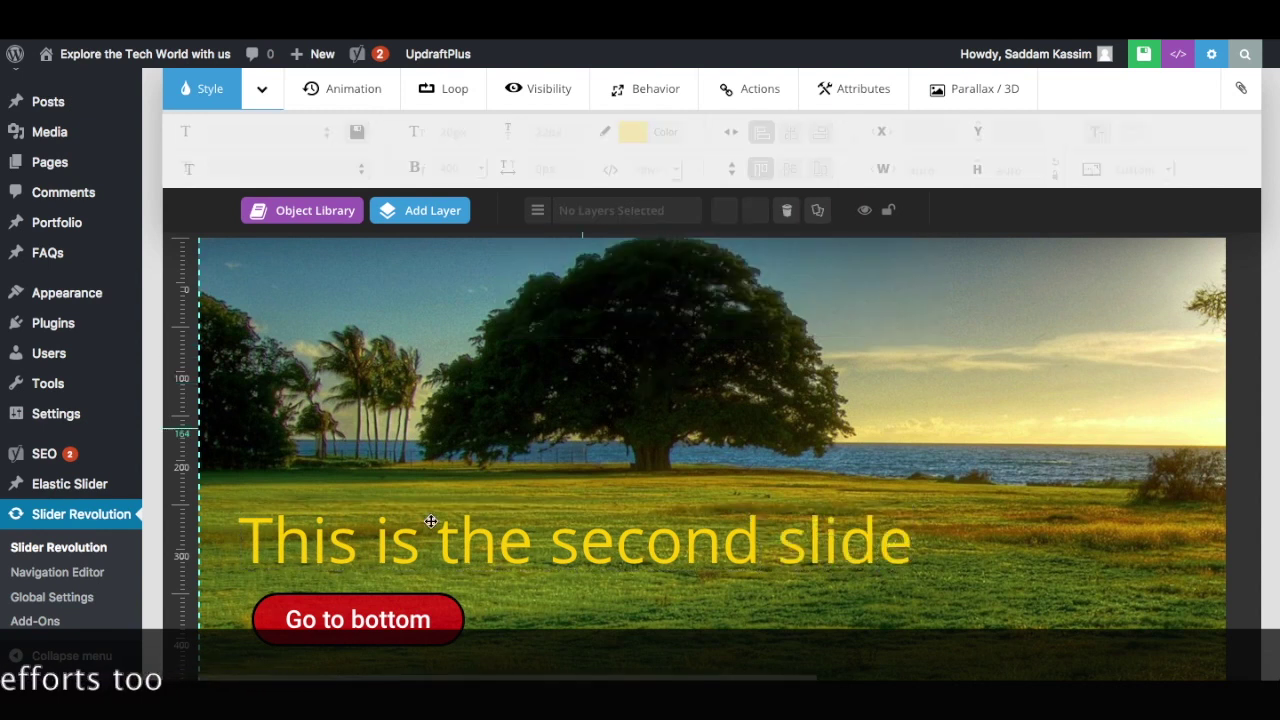
- Relabel the 'Go to bottom' button layer as 'Second Slide button'
left_click(341, 620)
double_click(337, 617)
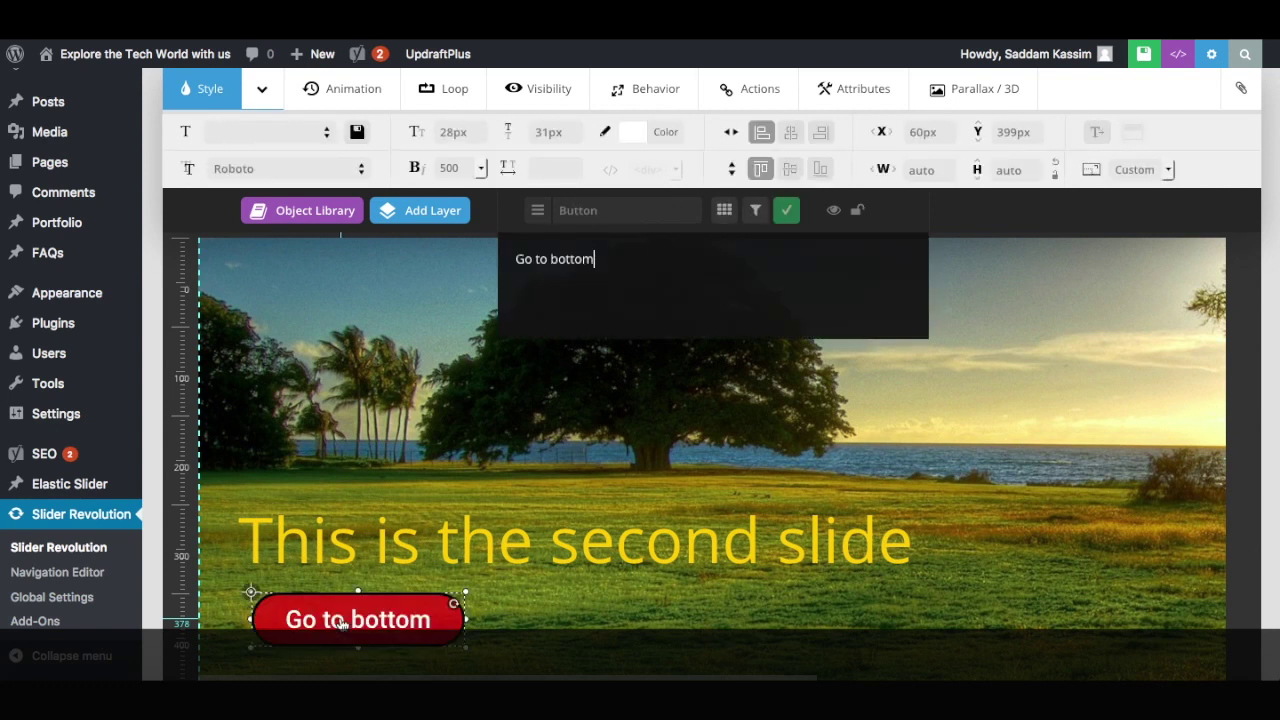
left_click_drag(600, 260, 509, 260)
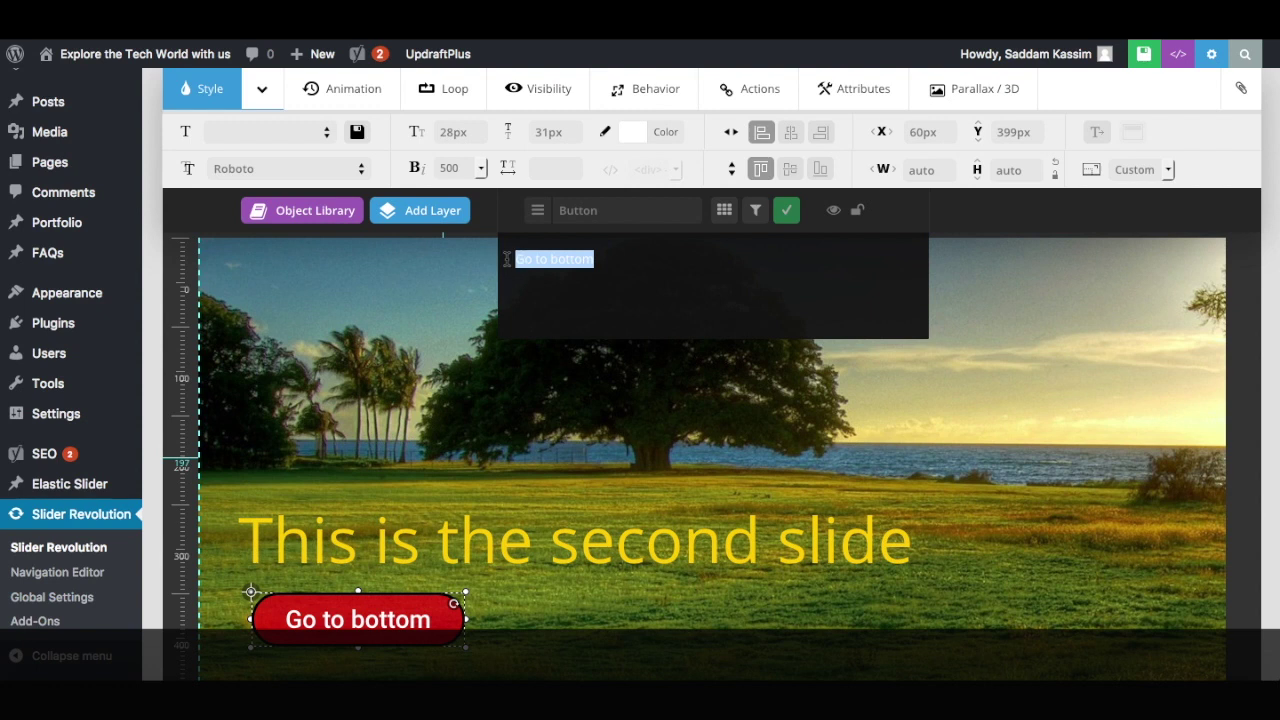
type("Second Slide button")
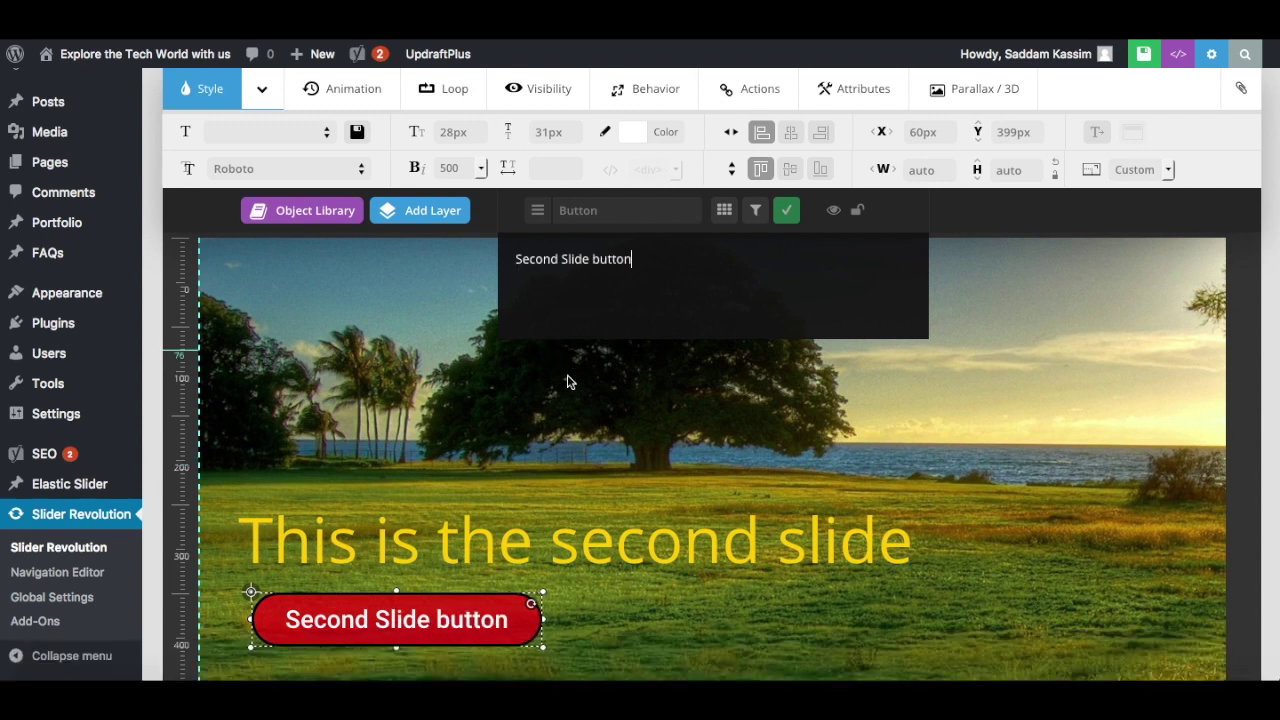
left_click(575, 404)
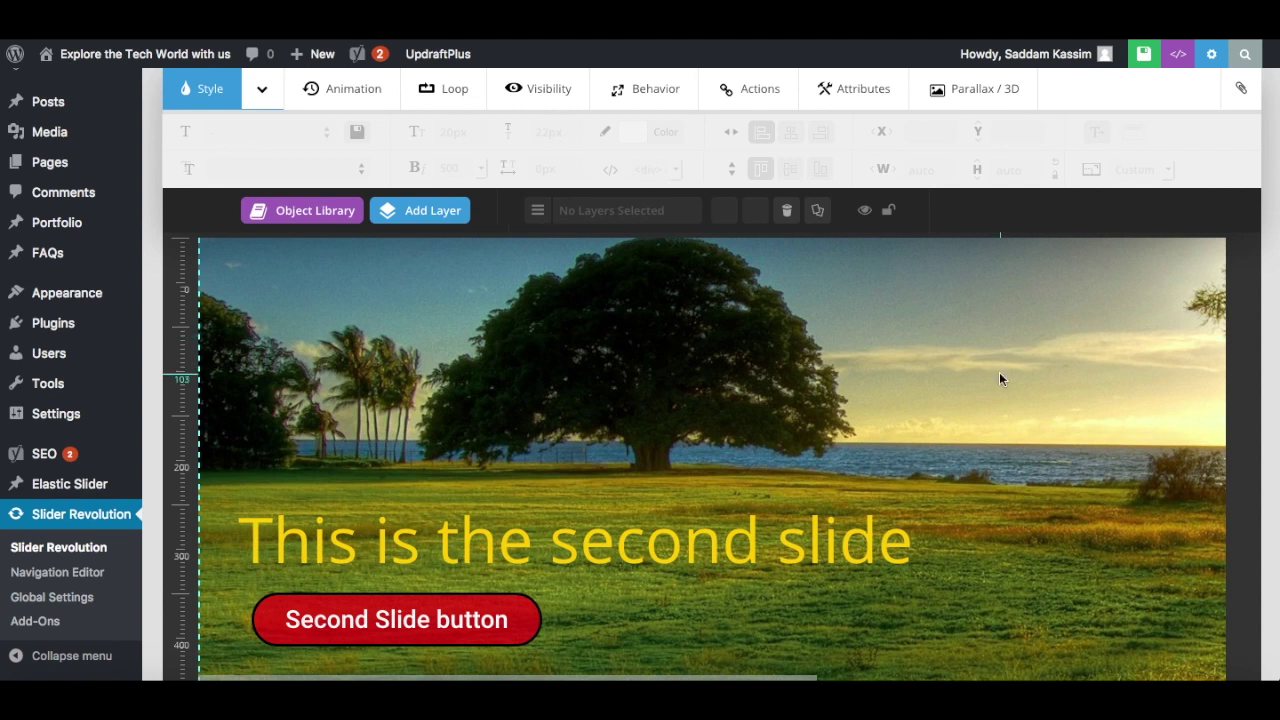
- Add the WITHOUT SAUCE logo as an image layer on the slide
scroll(1095, 378, "right", 5)
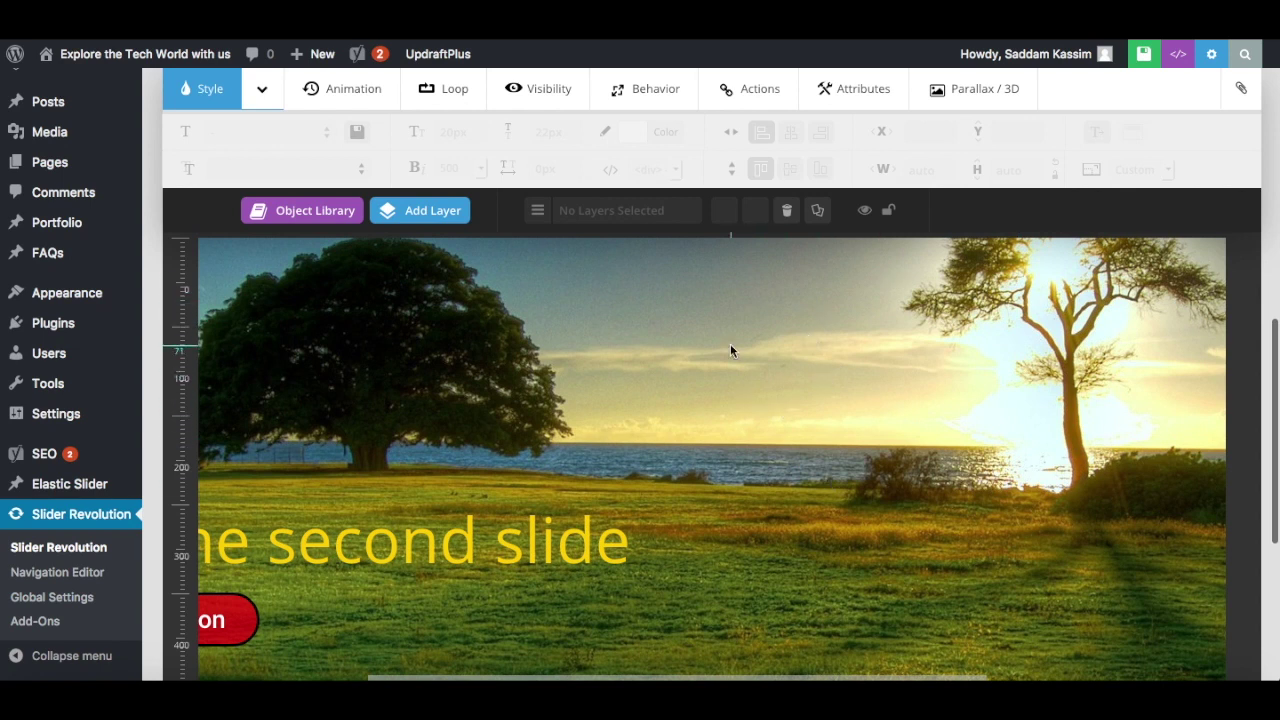
left_click(420, 210)
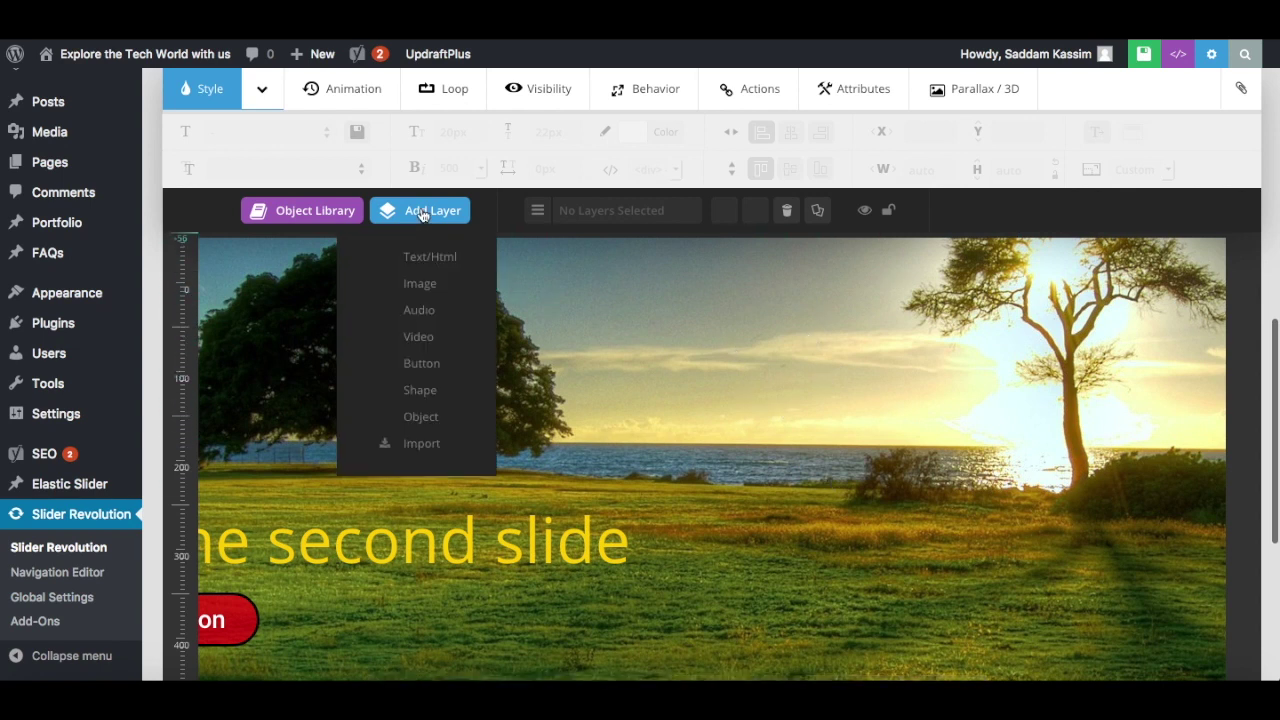
left_click(421, 285)
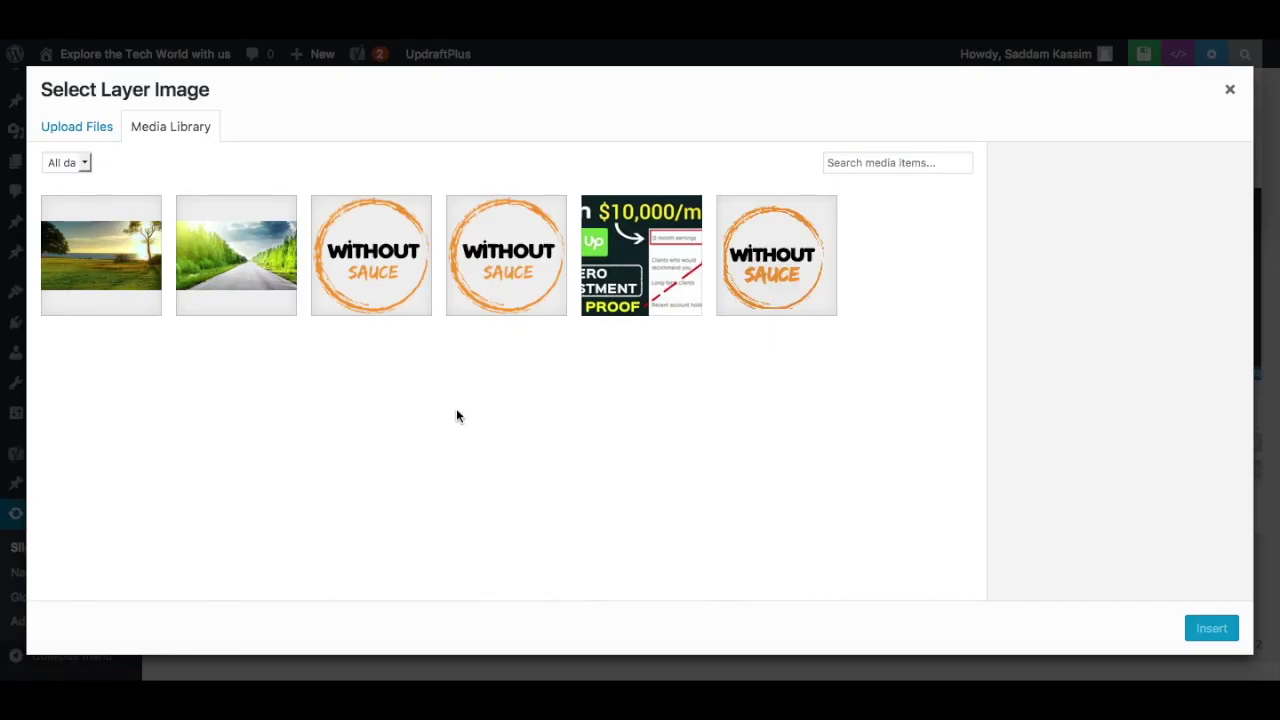
left_click(389, 281)
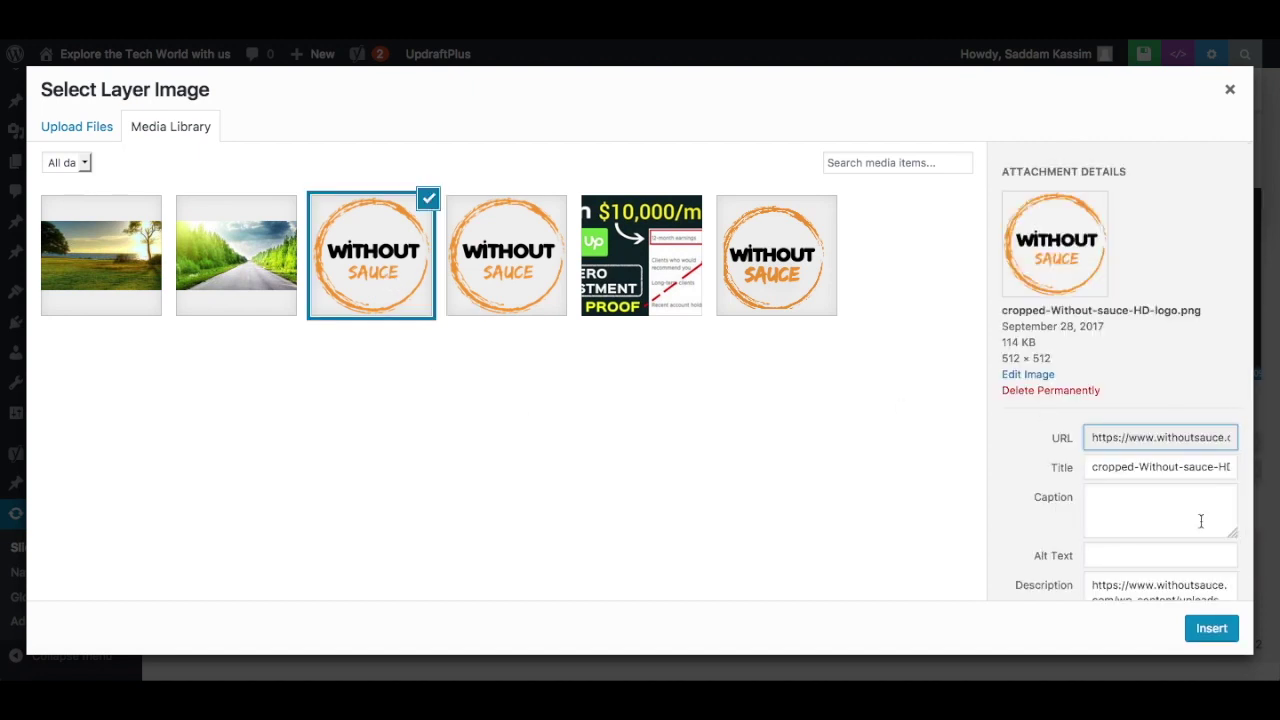
left_click(1212, 629)
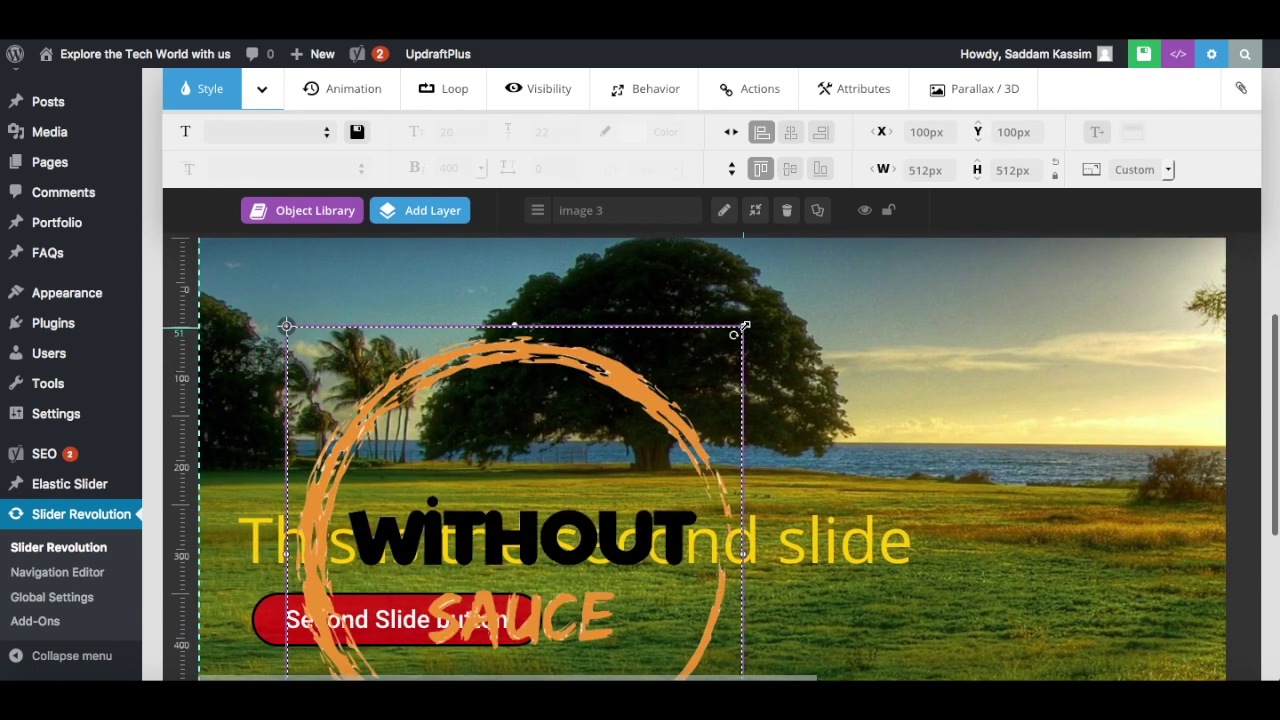
- Move the logo layer to the top-right corner and shrink it to 183 px square
left_click_drag(740, 334, 529, 563)
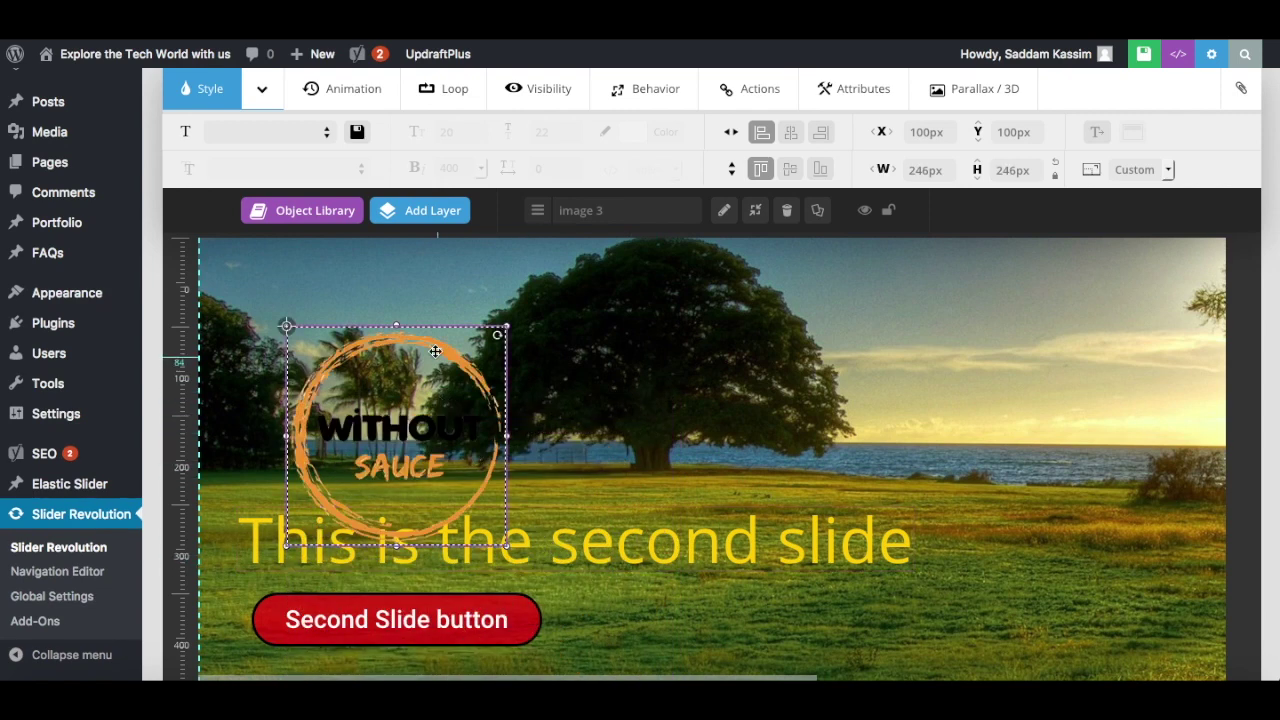
left_click_drag(449, 341, 1037, 274)
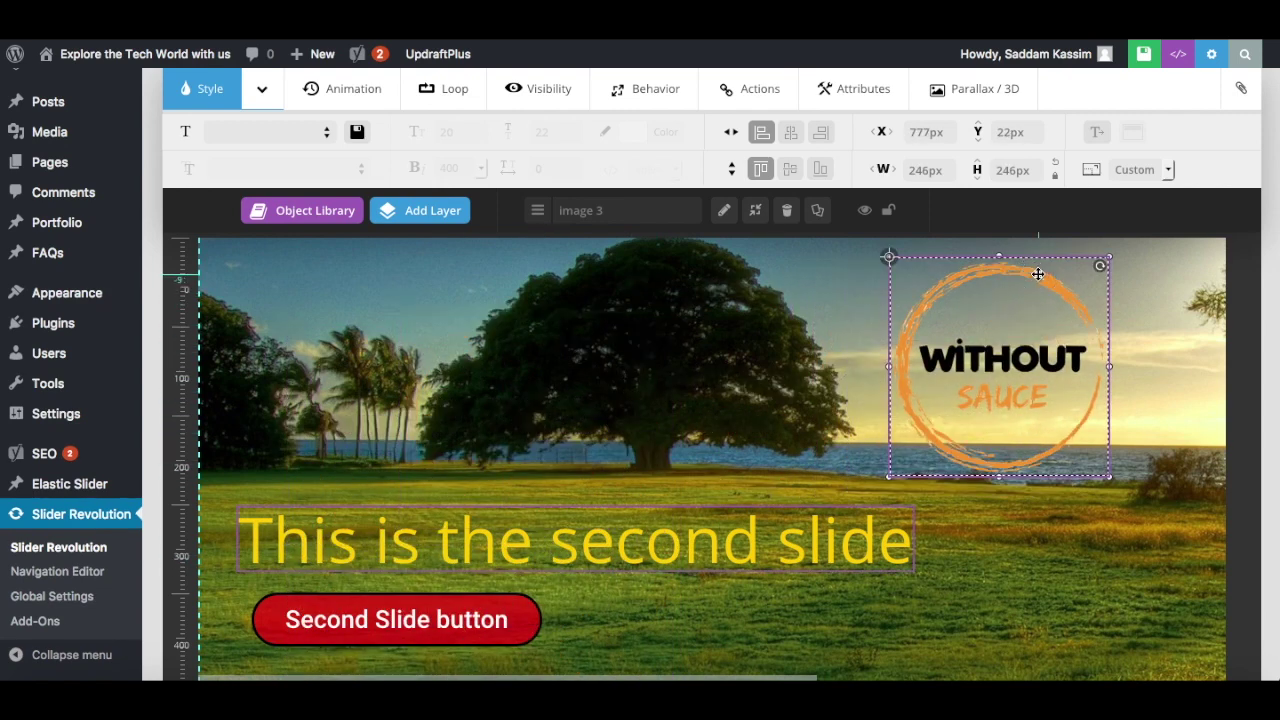
left_click_drag(1111, 256, 1091, 323)
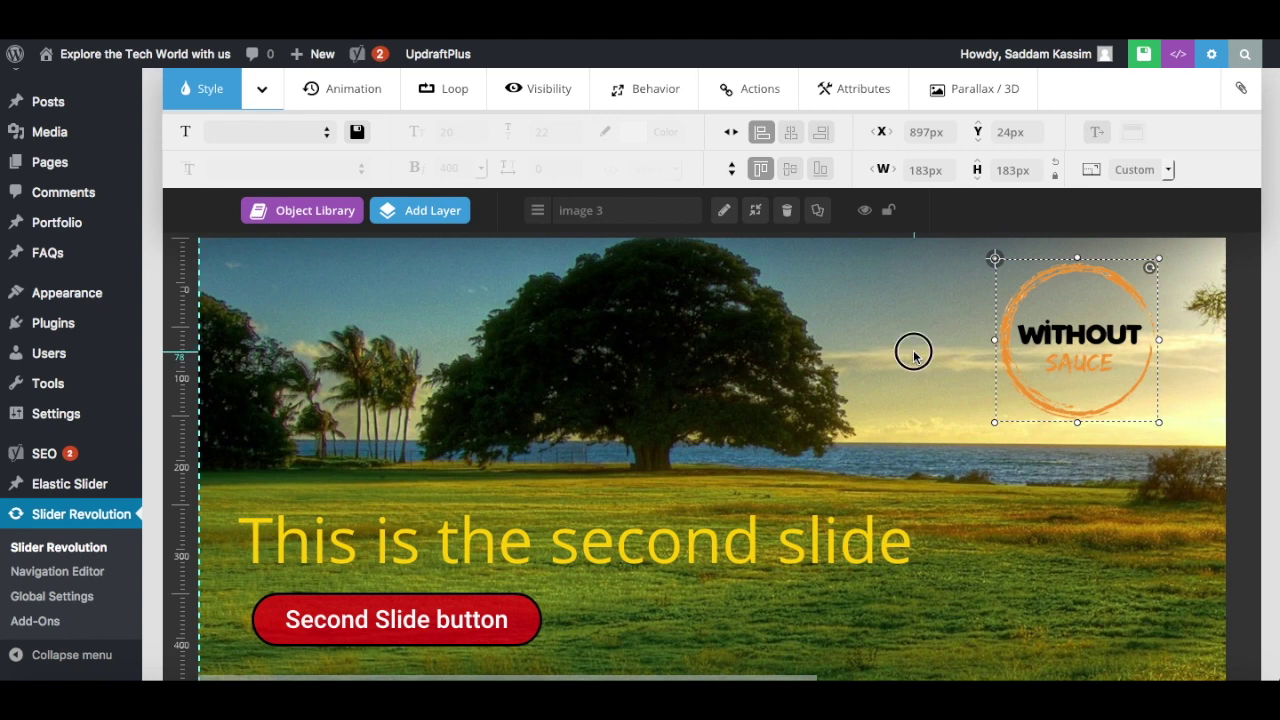
left_click(913, 355)
scroll(913, 357, "right", 3)
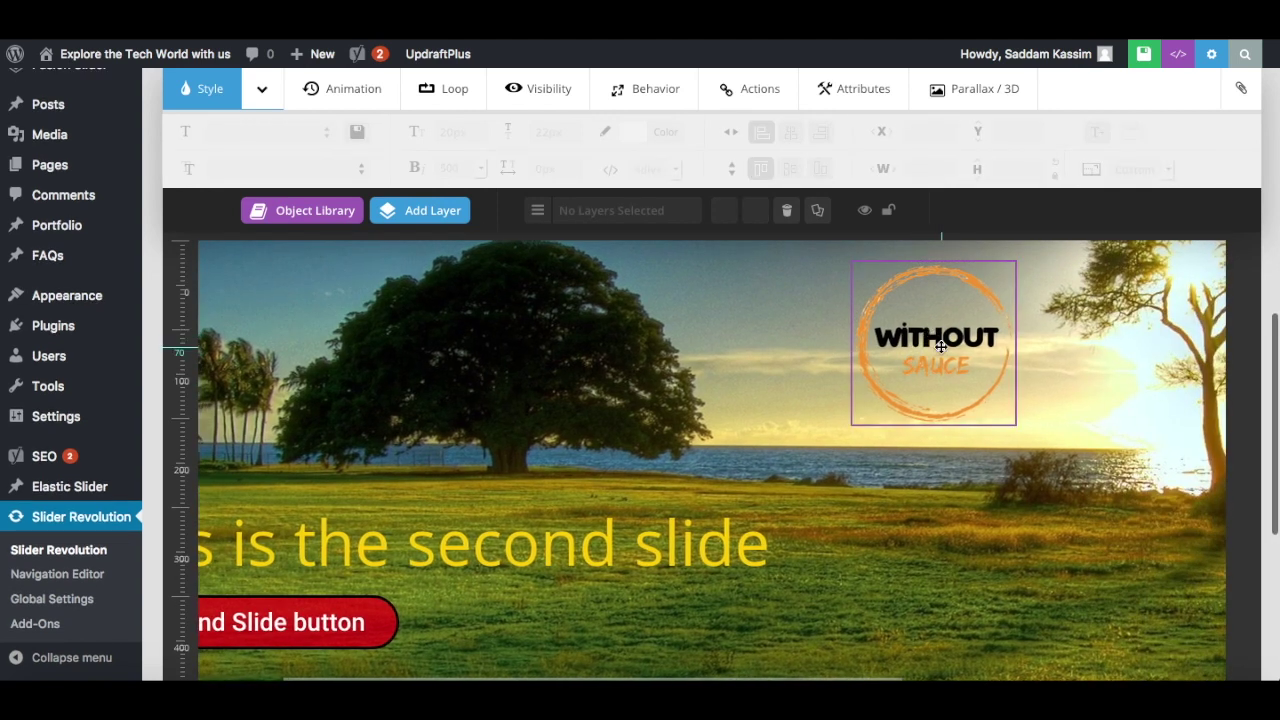
- Give the logo layer the SmoothPopUp_One entrance animation
left_click(940, 347)
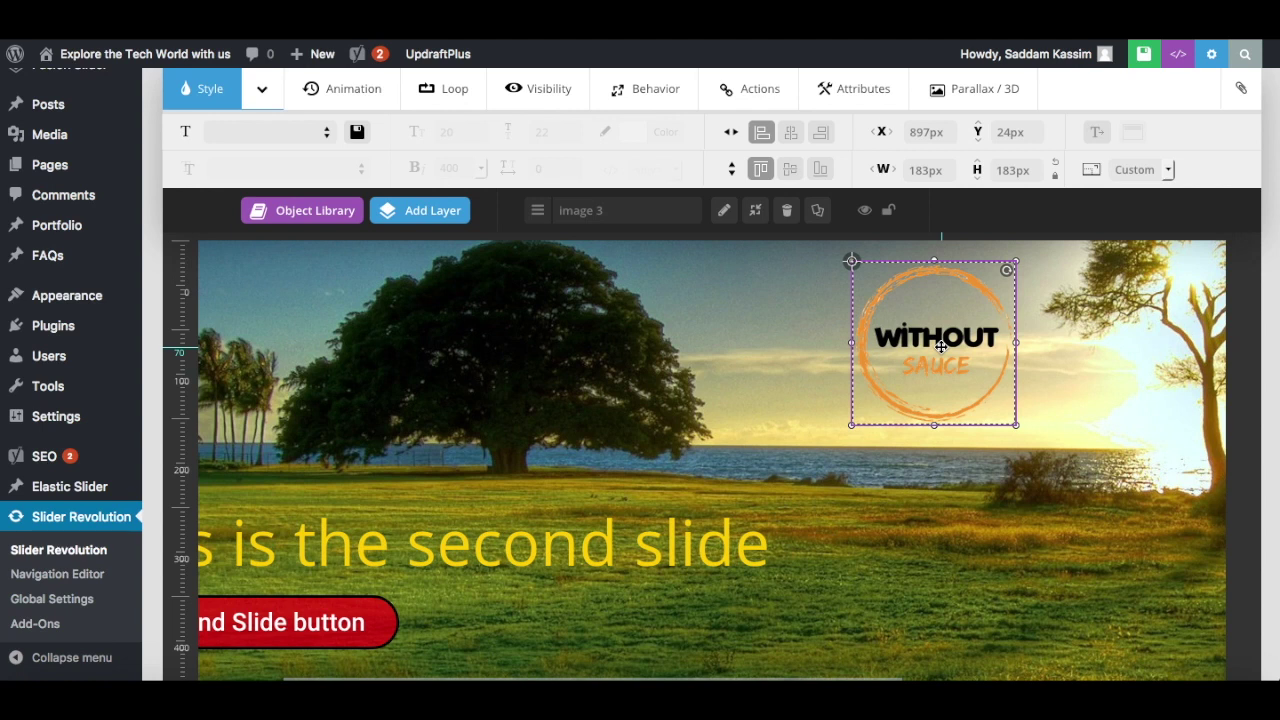
left_click(342, 86)
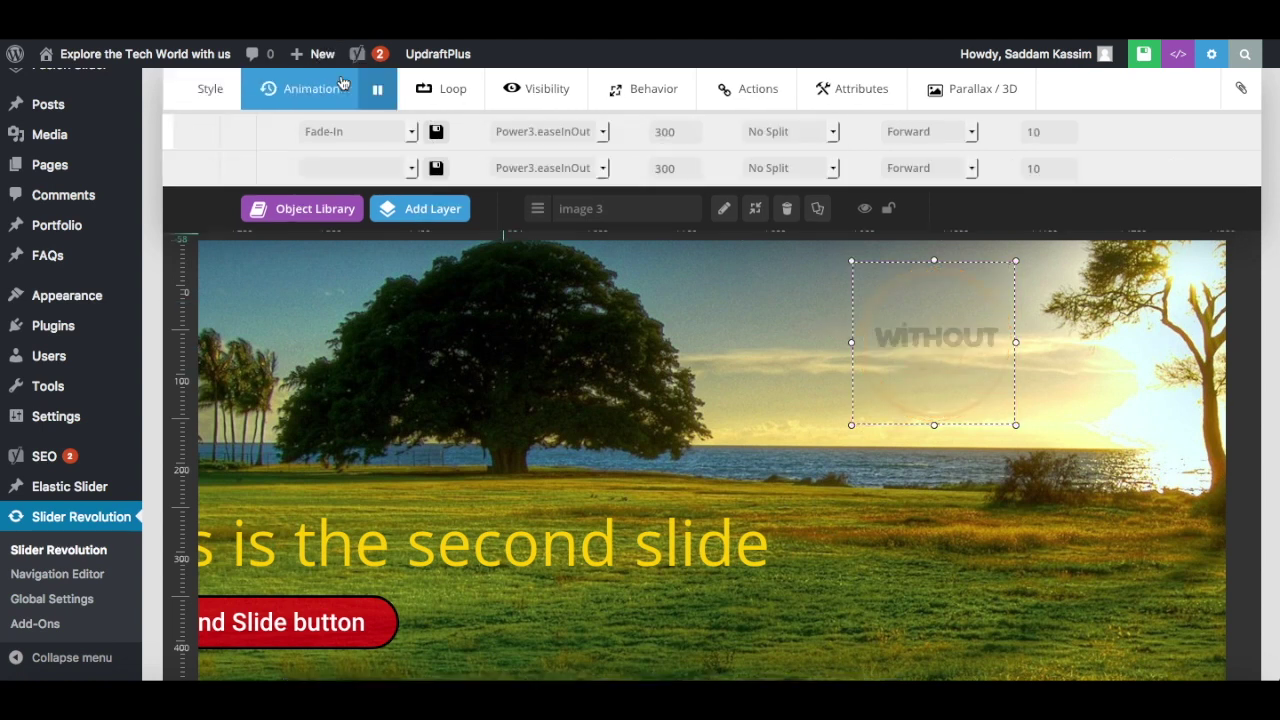
left_click(364, 137)
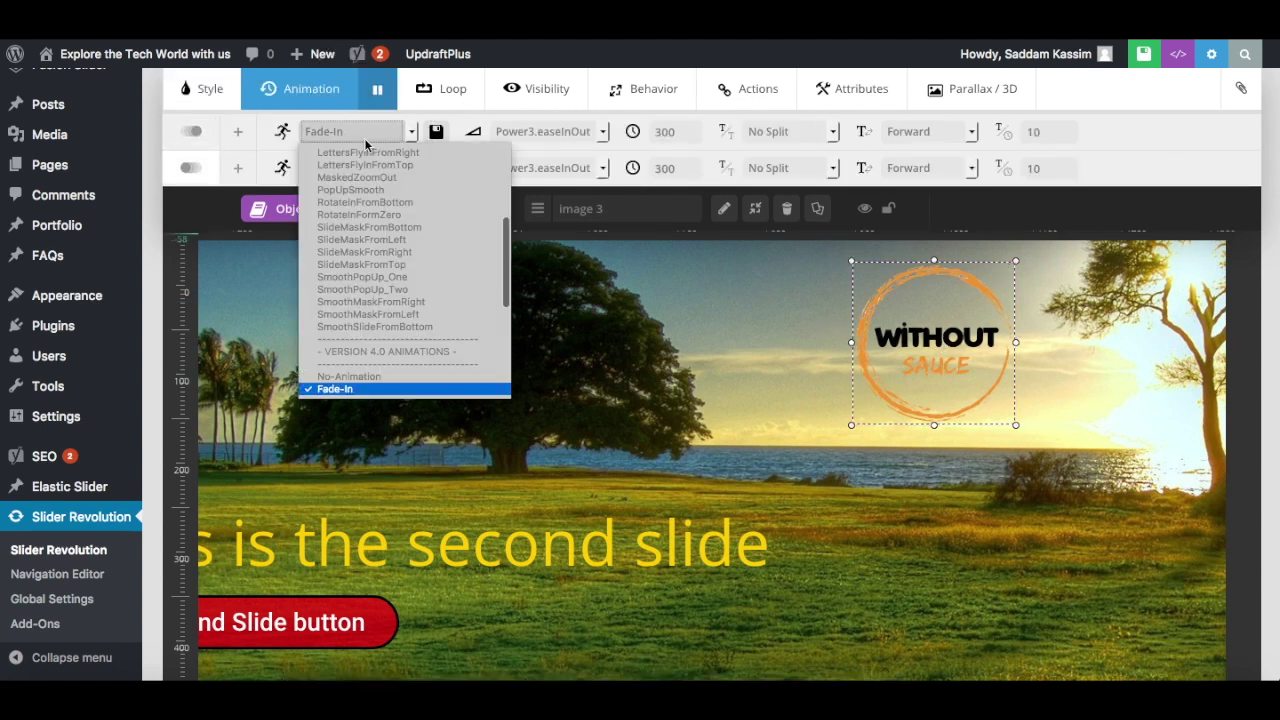
left_click(408, 277)
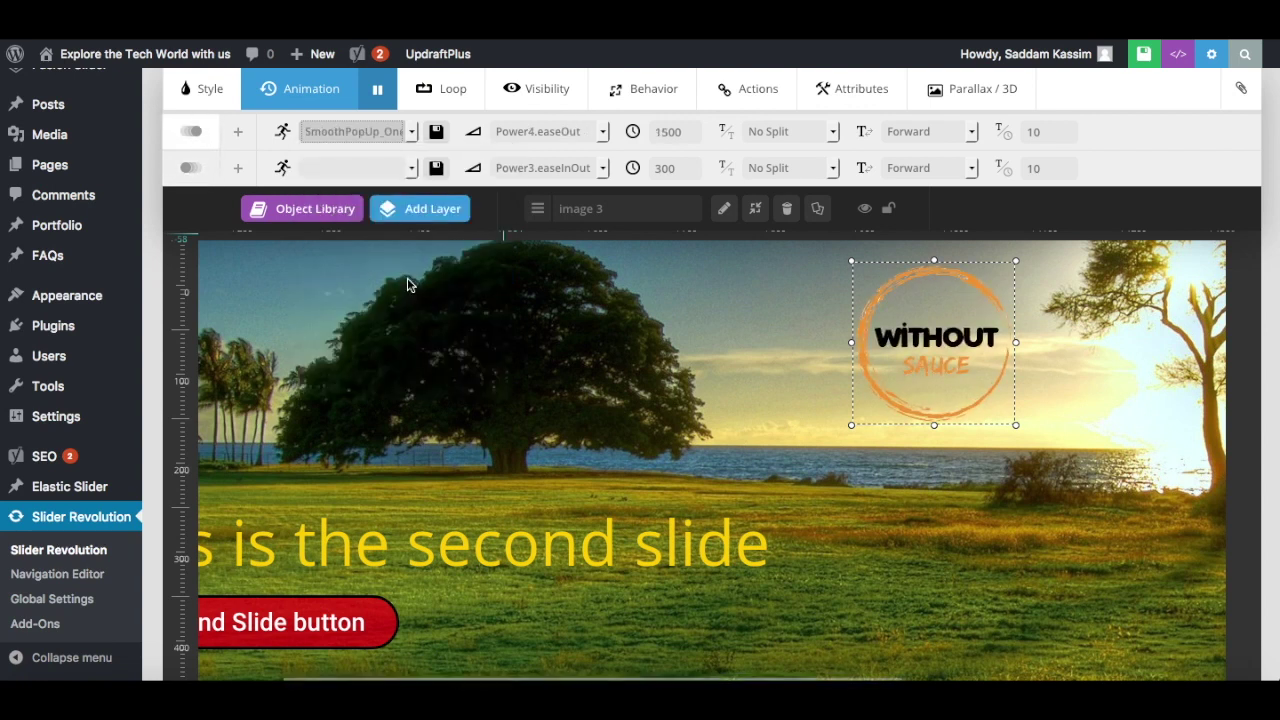
- Set the logo's animation duration to 1000 ms, correcting an initial 3000
left_click(663, 131)
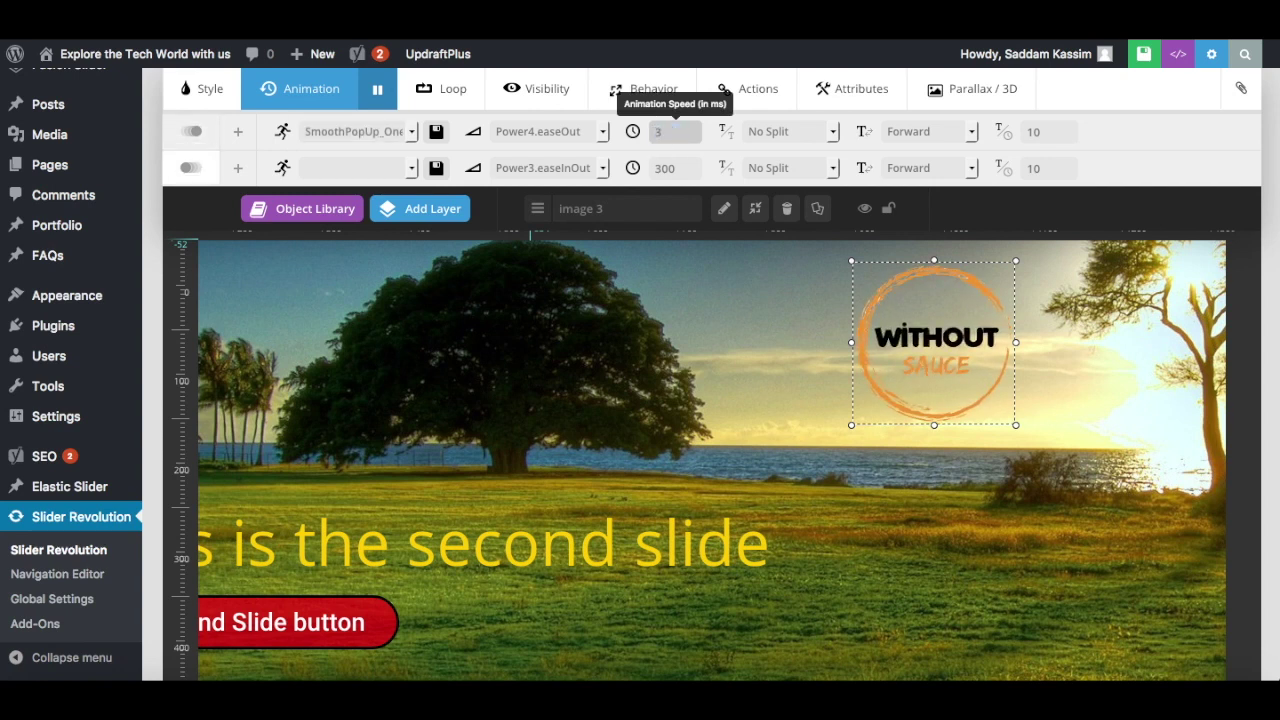
type("3000")
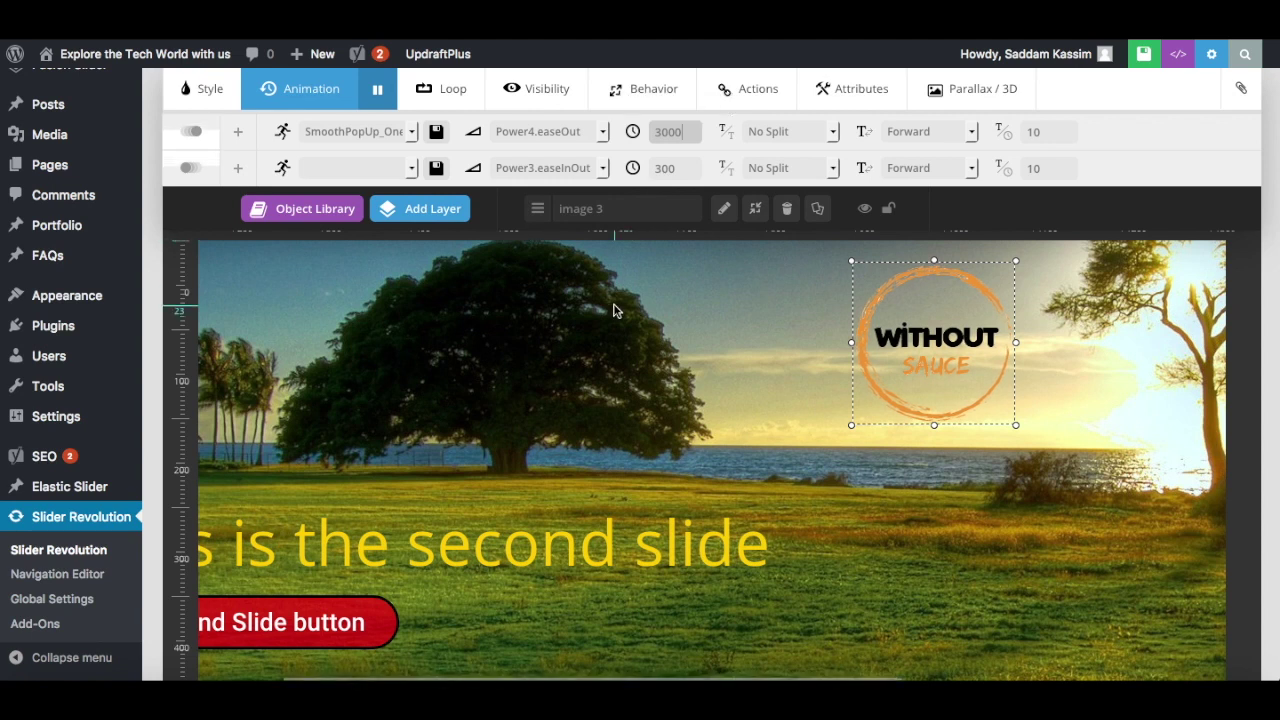
left_click(654, 280)
left_click(653, 281)
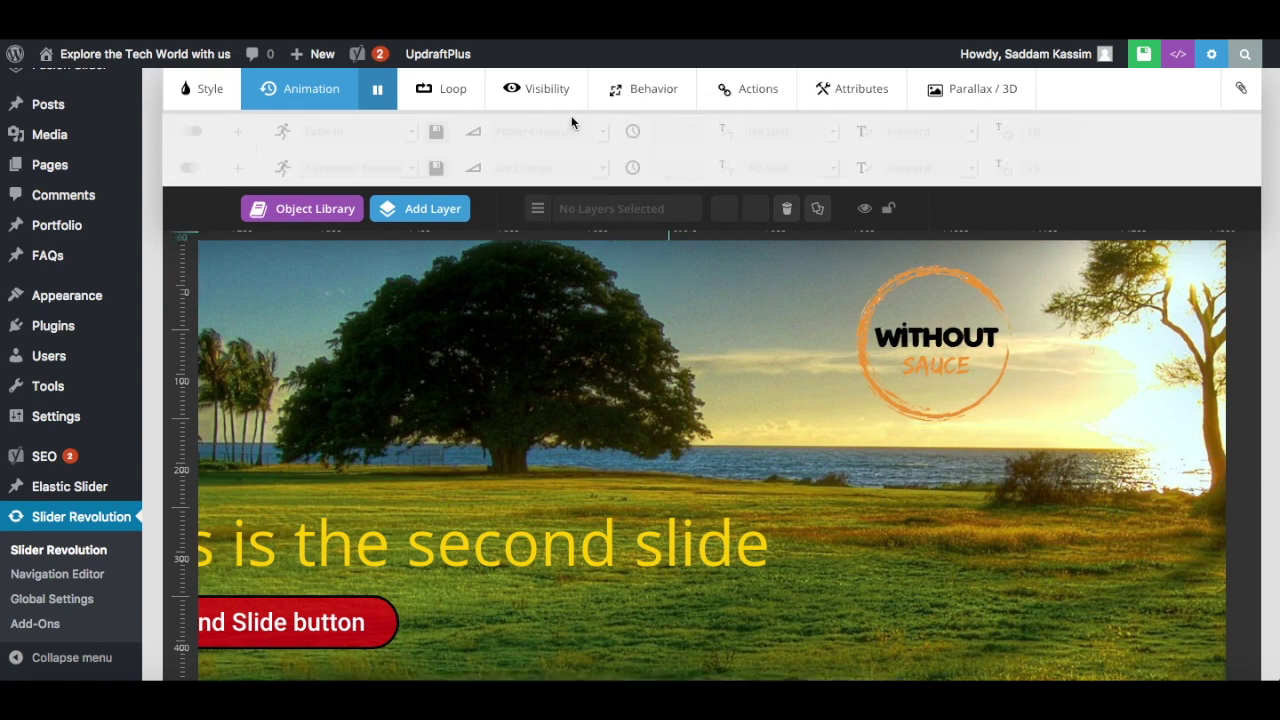
left_click(934, 340)
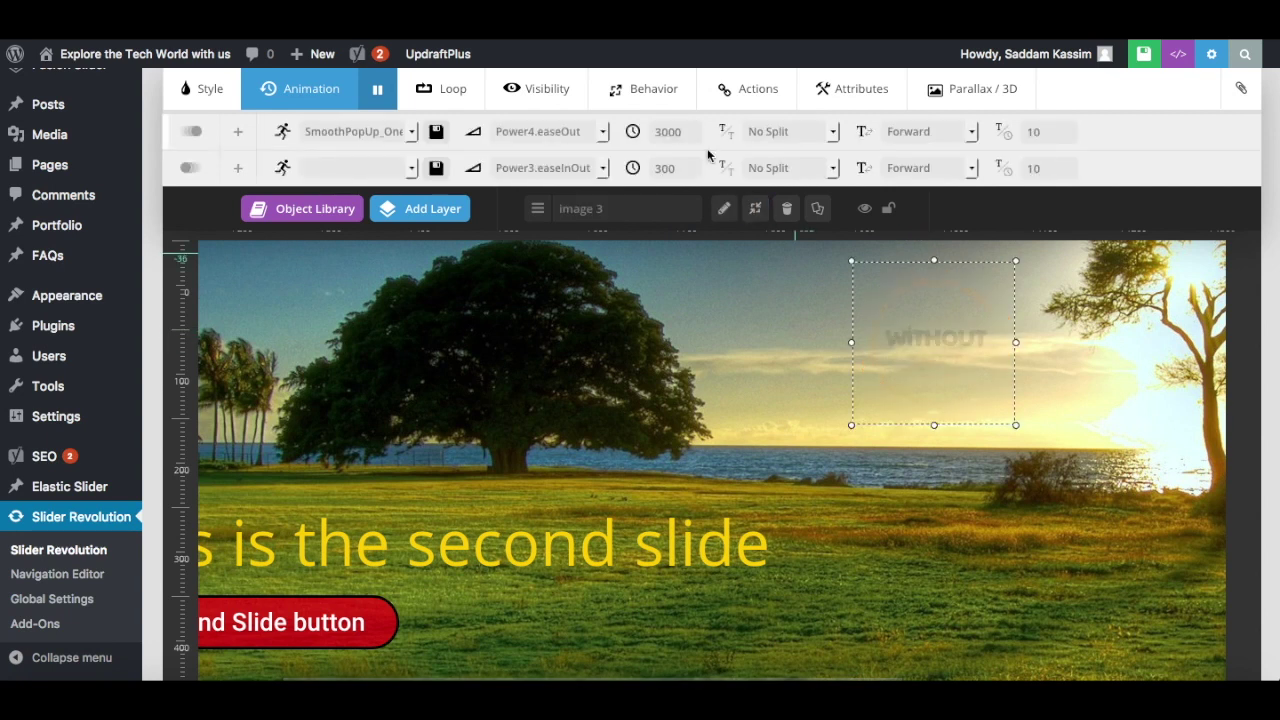
double_click(662, 132)
type("1000")
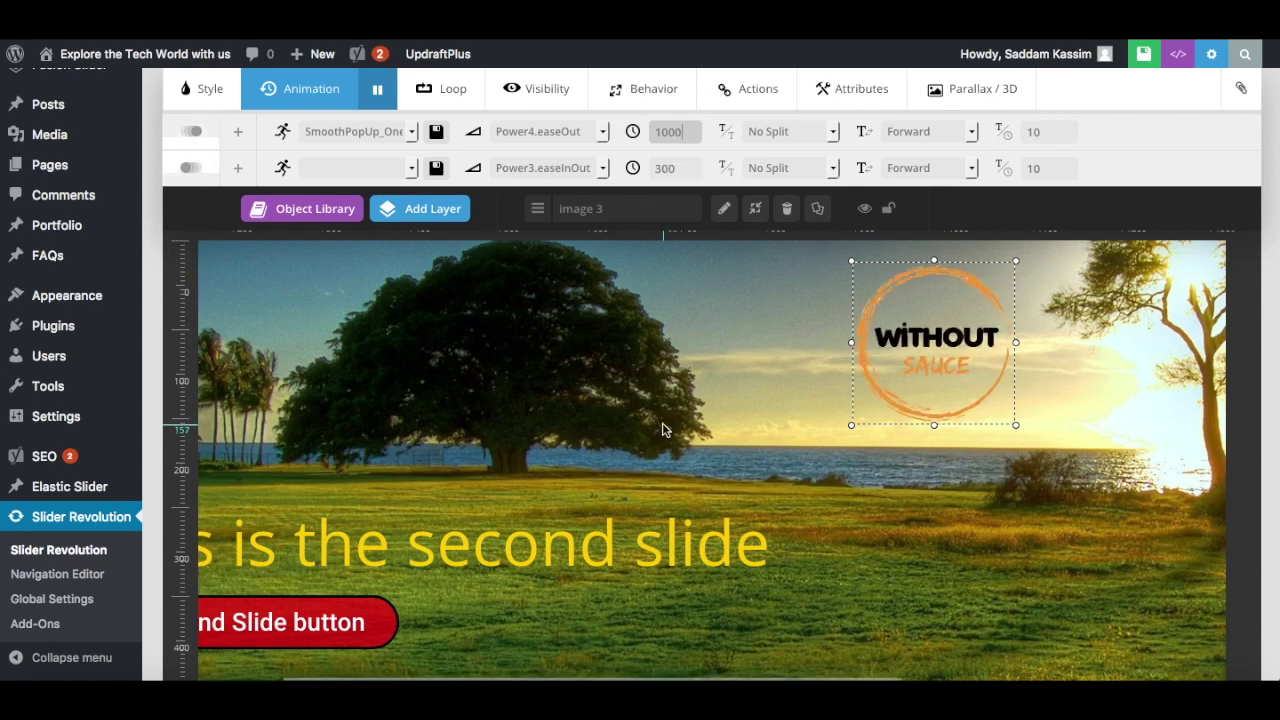
scroll(662, 430, "down", 2)
scroll(662, 430, "down", 5)
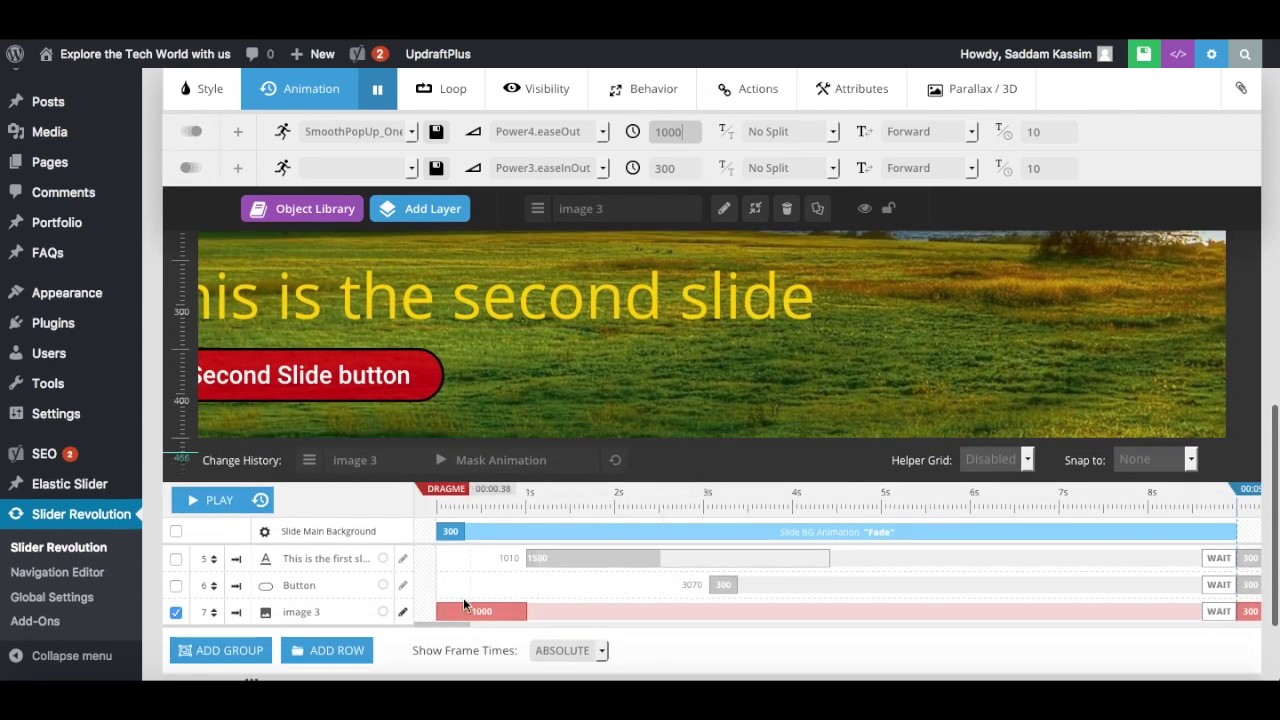
- Shift the logo's timeline bar to start after the button, around 4 s, and save the slide
left_click_drag(449, 609, 808, 604)
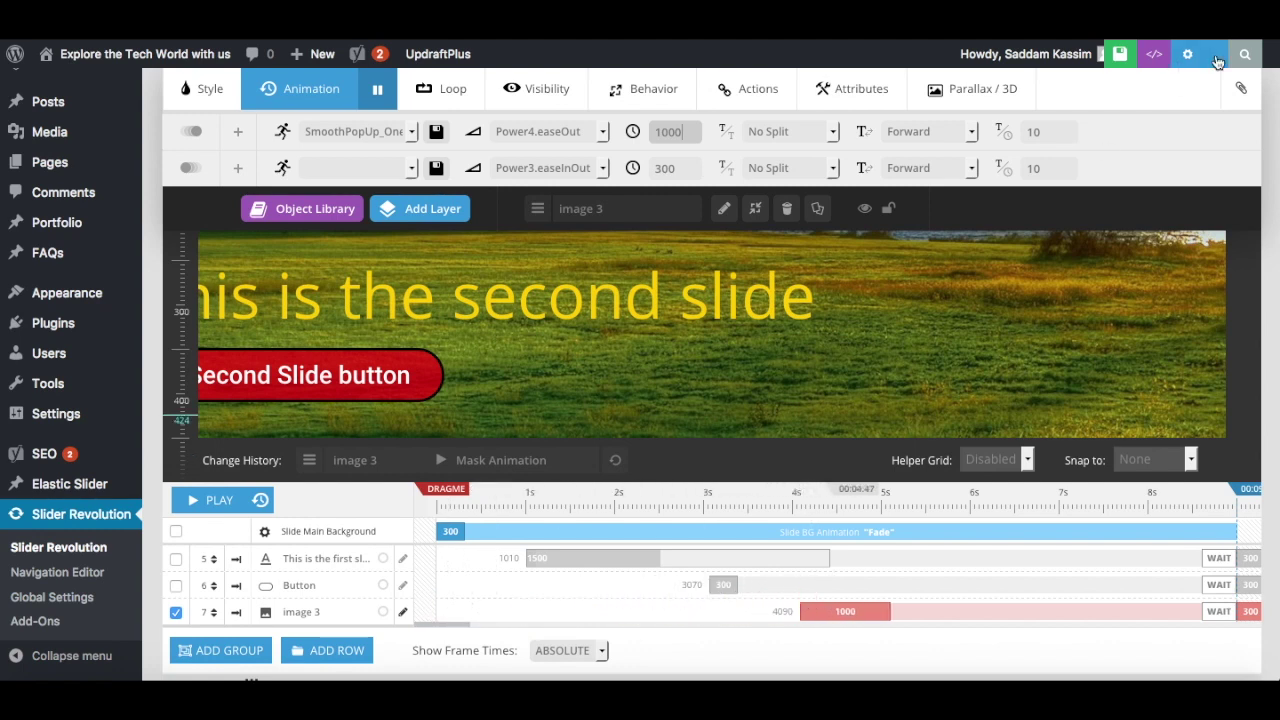
left_click(1091, 58)
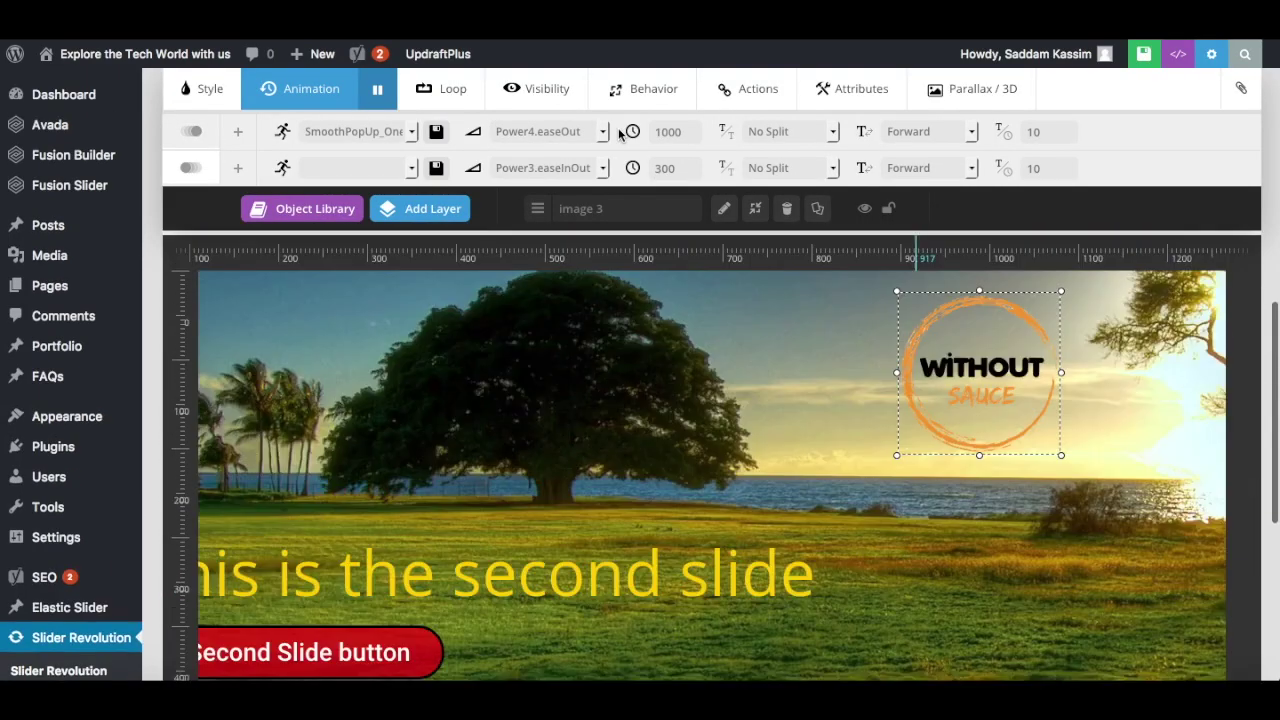
scroll(620, 133, "up", 10)
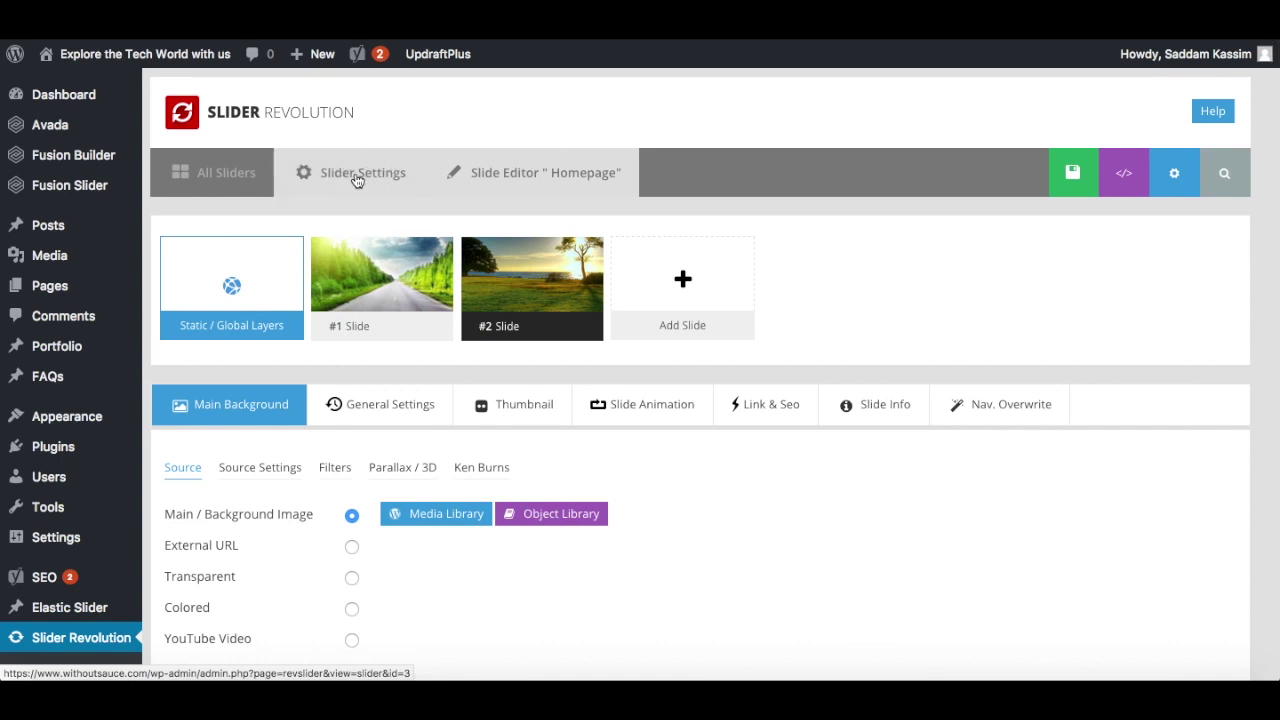
- Turn on navigation arrows in the slider's Navigation settings
left_click(357, 179)
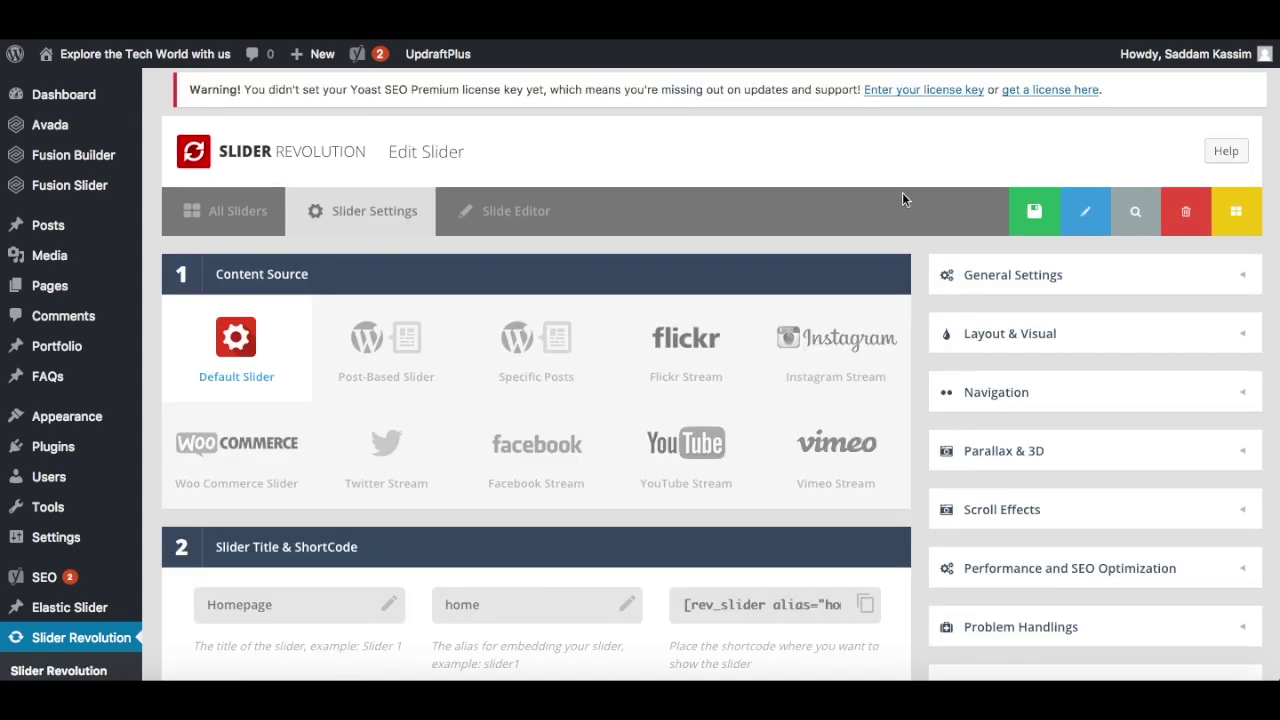
left_click(1241, 399)
mouse_move(1029, 492)
left_click(1132, 489)
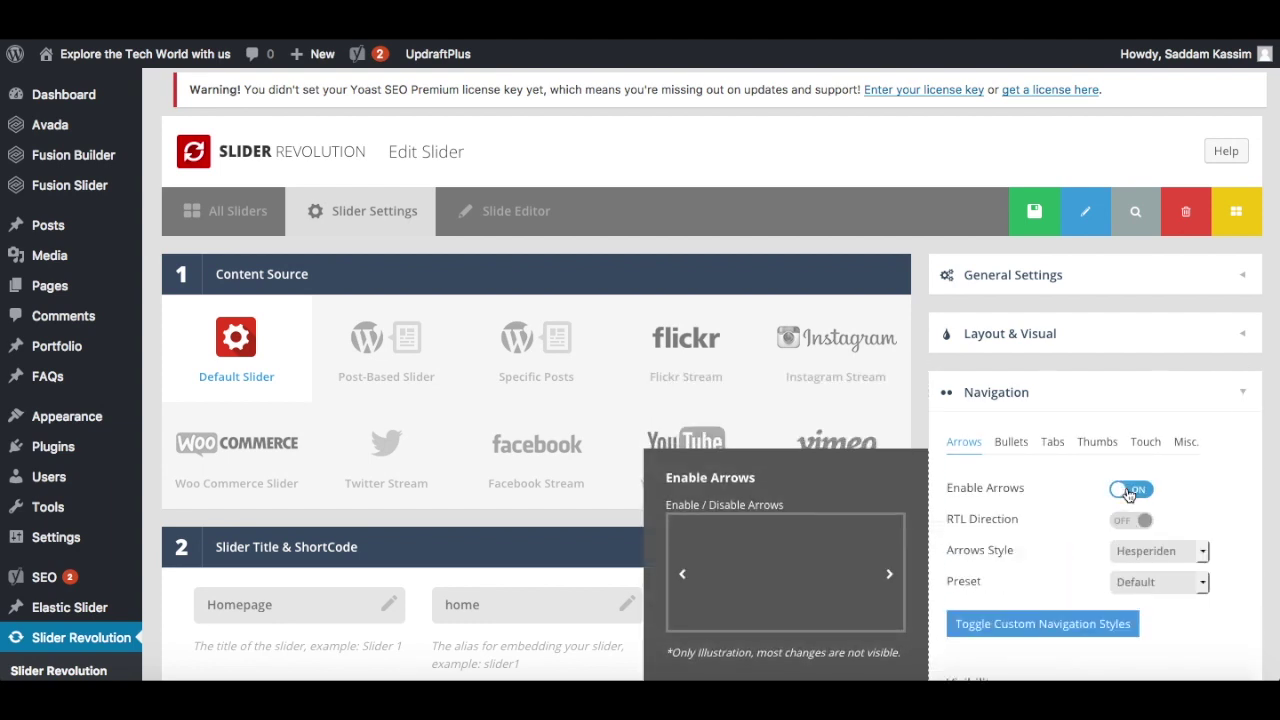
scroll(1185, 485, "down", 3)
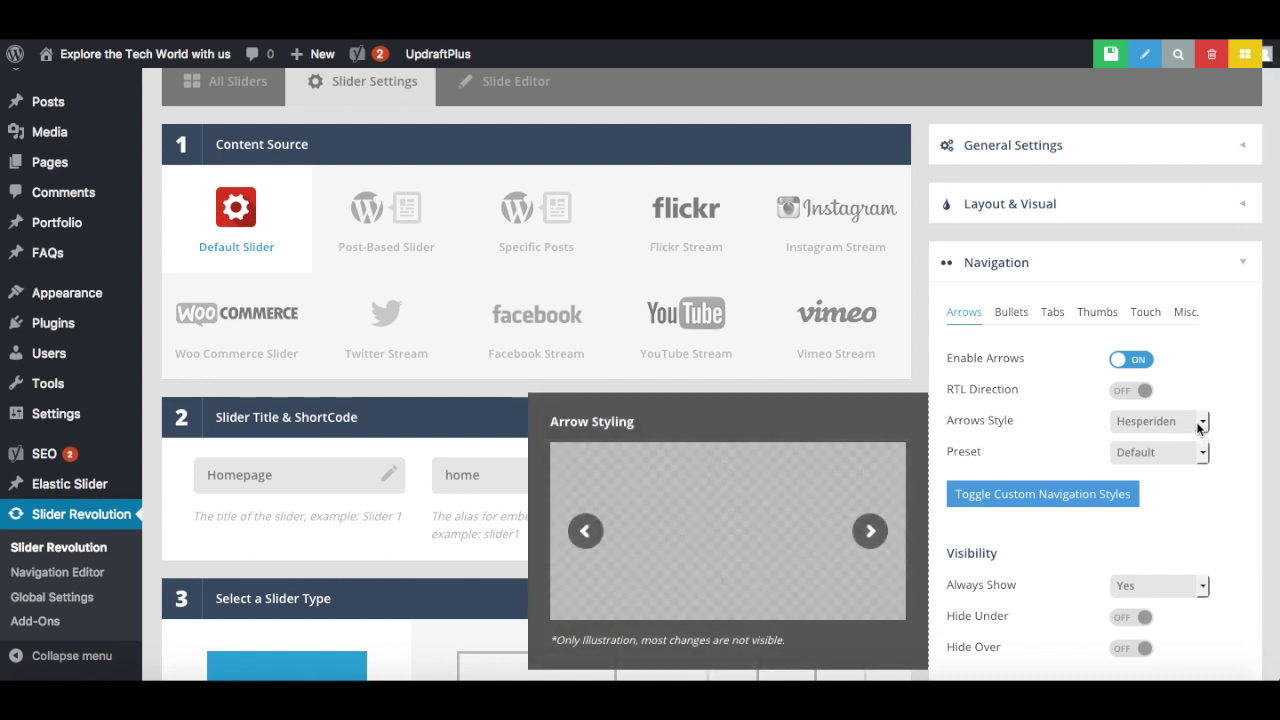
- Choose the Zeus arrow style instead of Hades and save the slider settings
left_click(1199, 427)
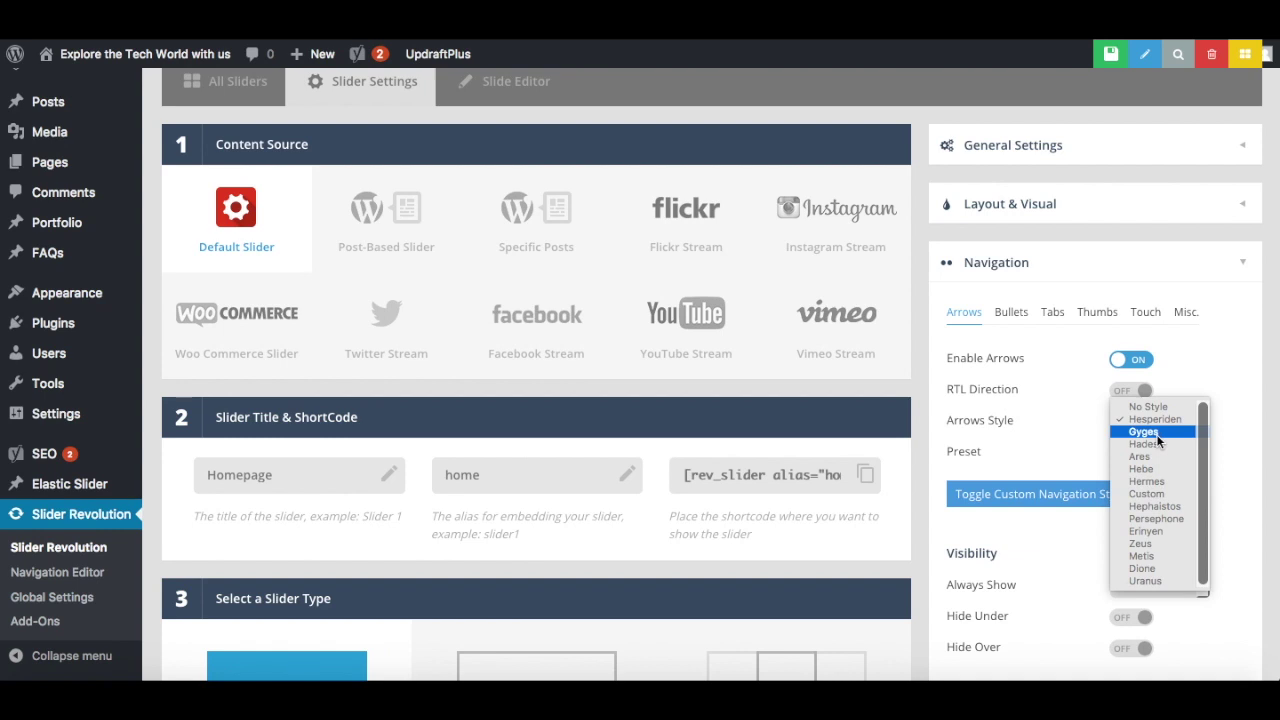
left_click(1163, 445)
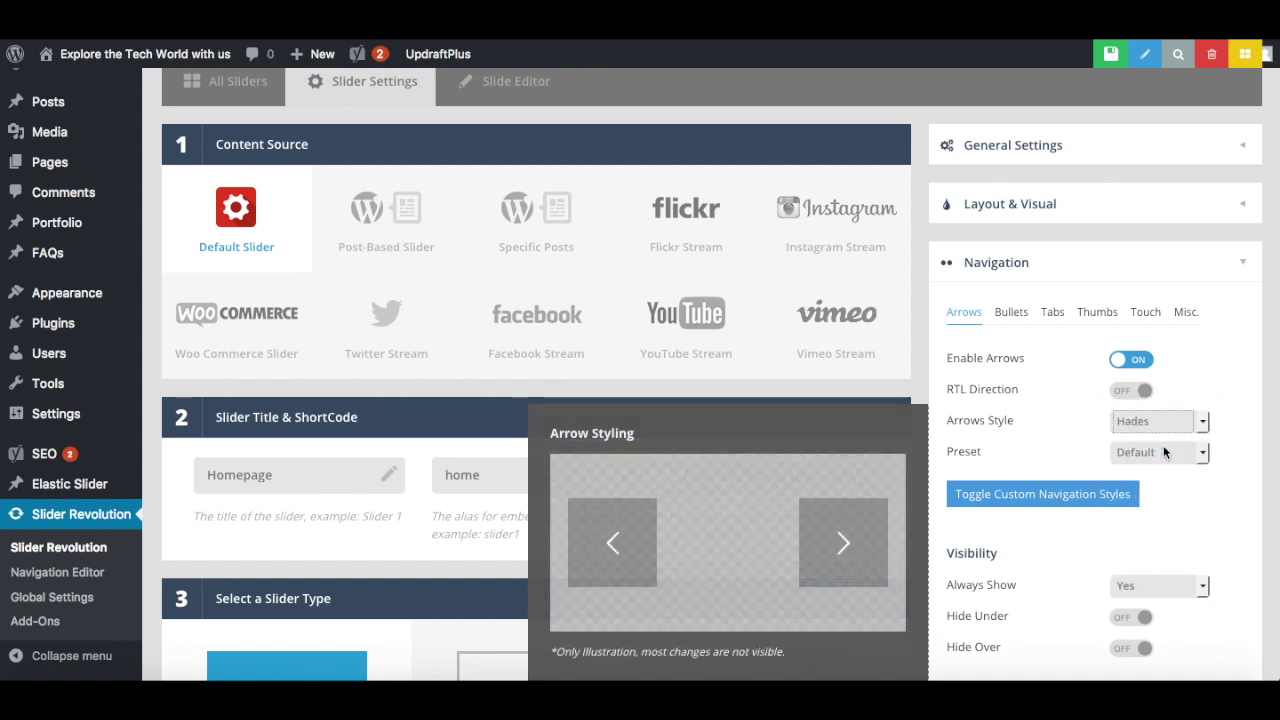
left_click(1144, 424)
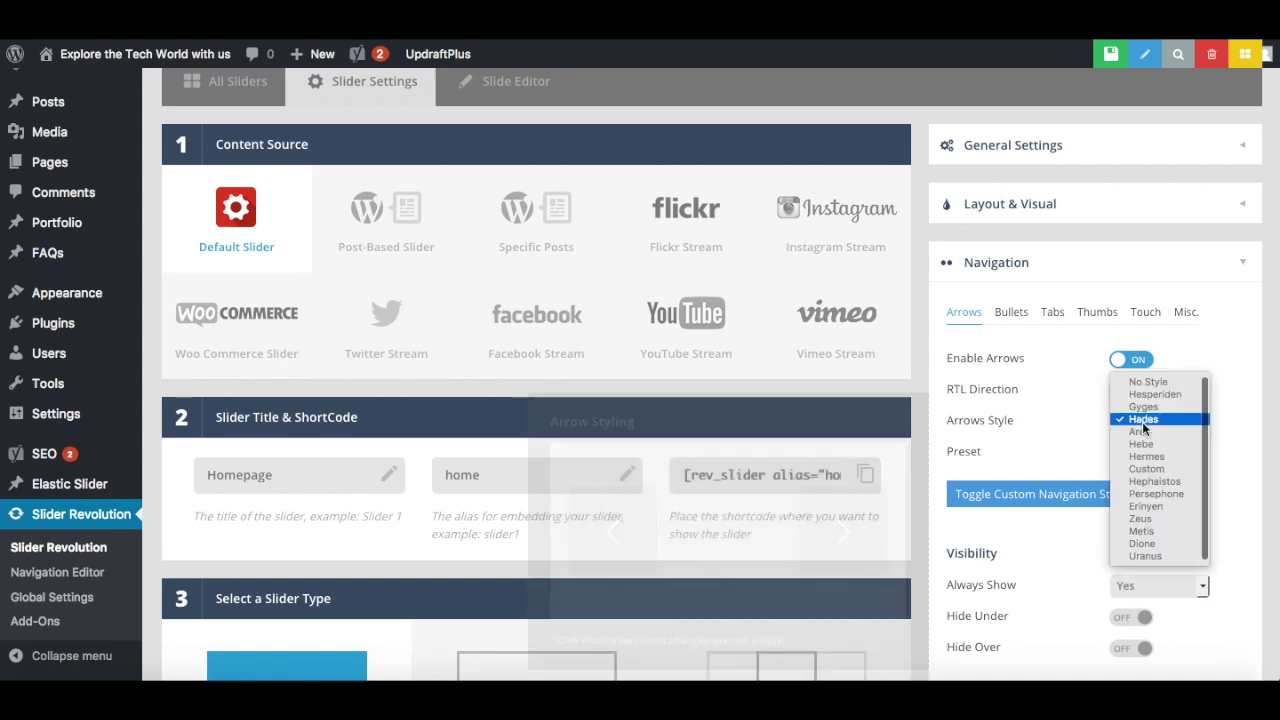
left_click(1153, 520)
mouse_move(1158, 424)
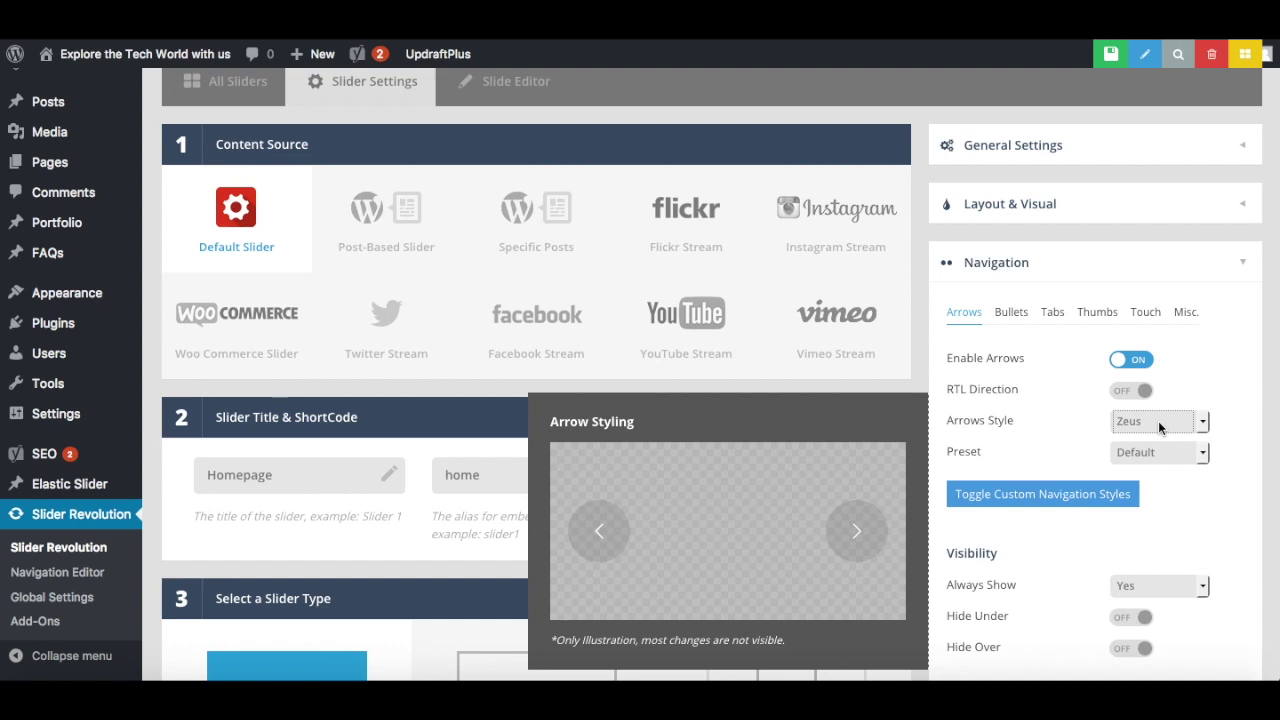
left_click(1103, 53)
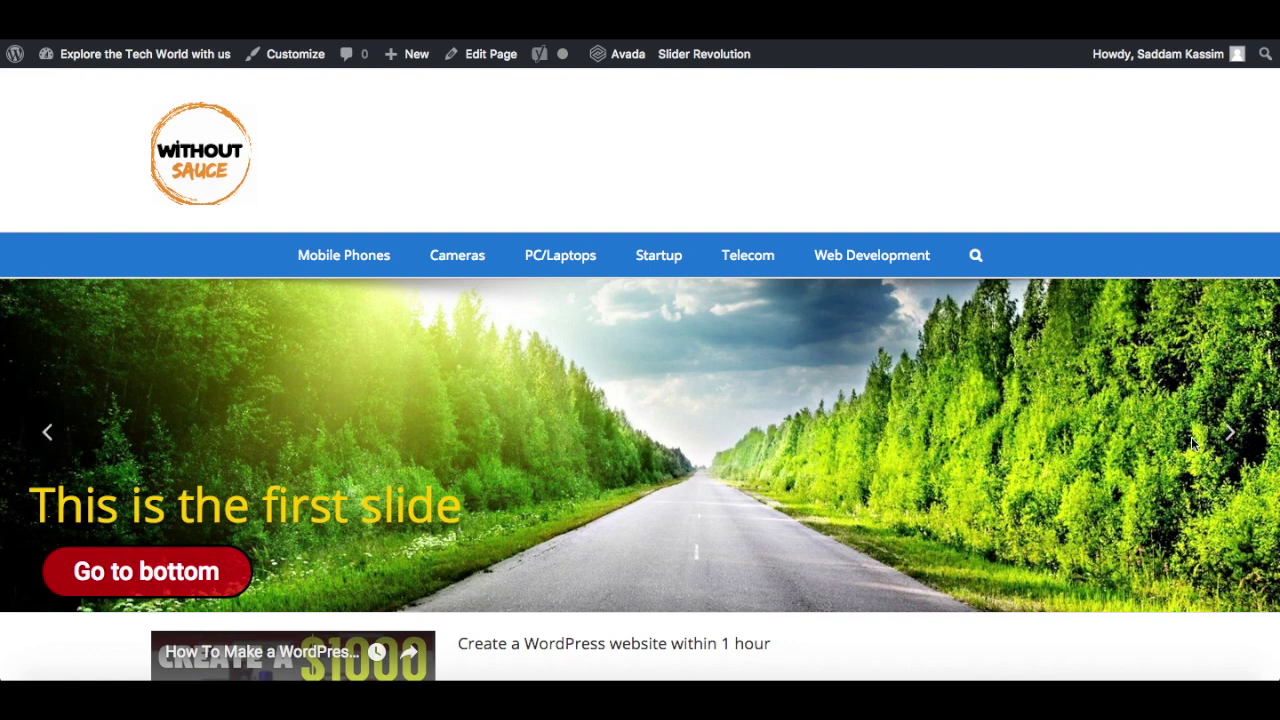
- Advance the live homepage slider to the second slide with the right Zeus arrow
left_click(1231, 436)
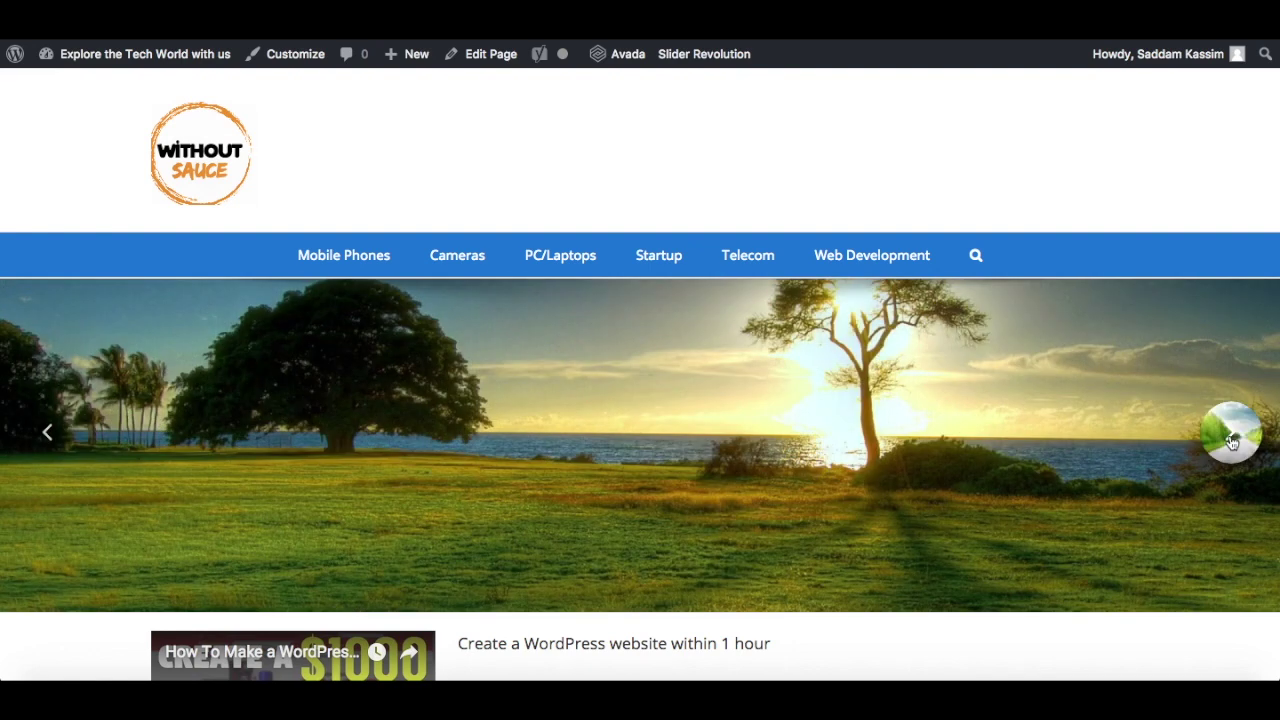